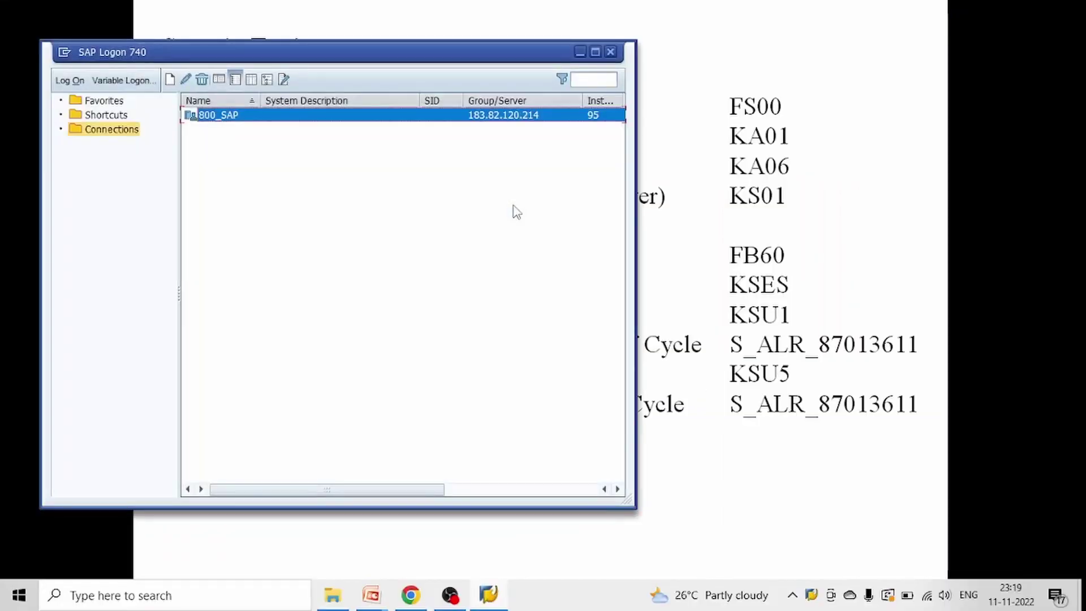
Log on to client 800 of the 800_SAP system with the user ID and password.
{"action": "left_click", "coordinate": [70, 80]}
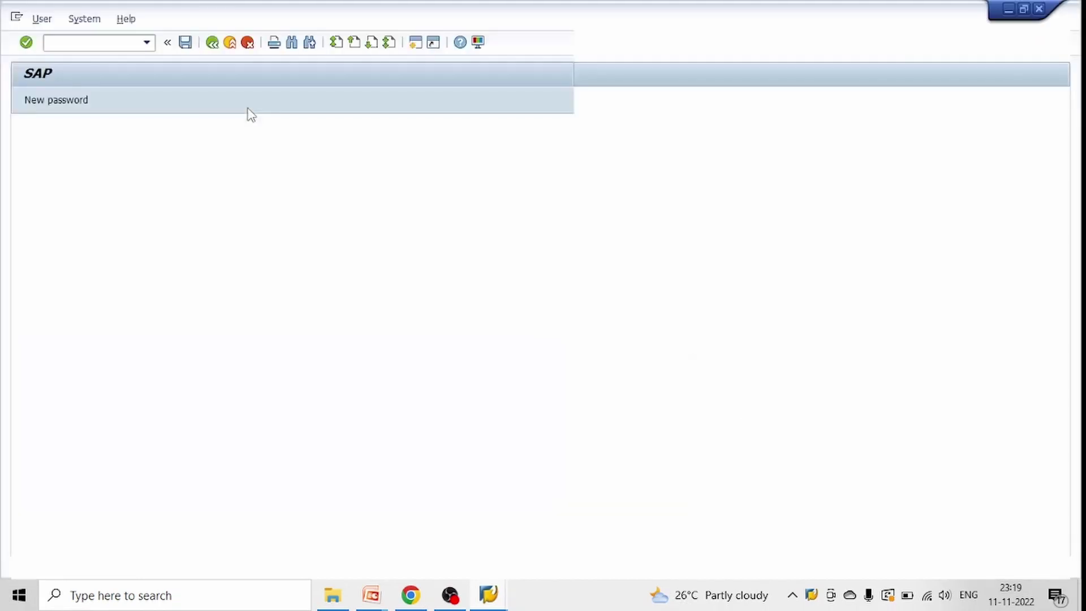
{"action": "key", "text": "Tab"}
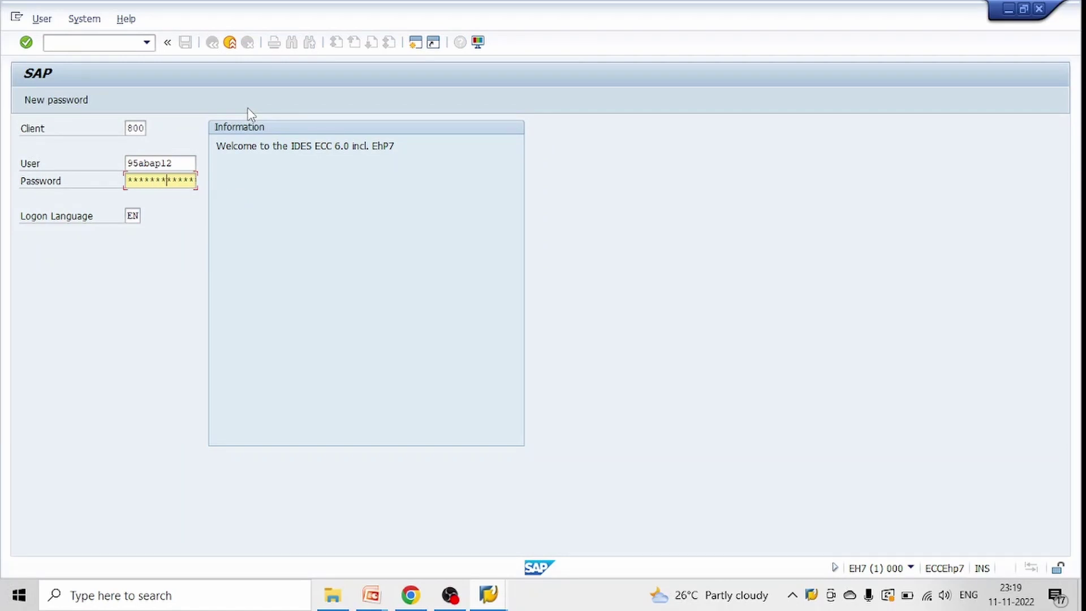
{"action": "key", "text": "Return"}
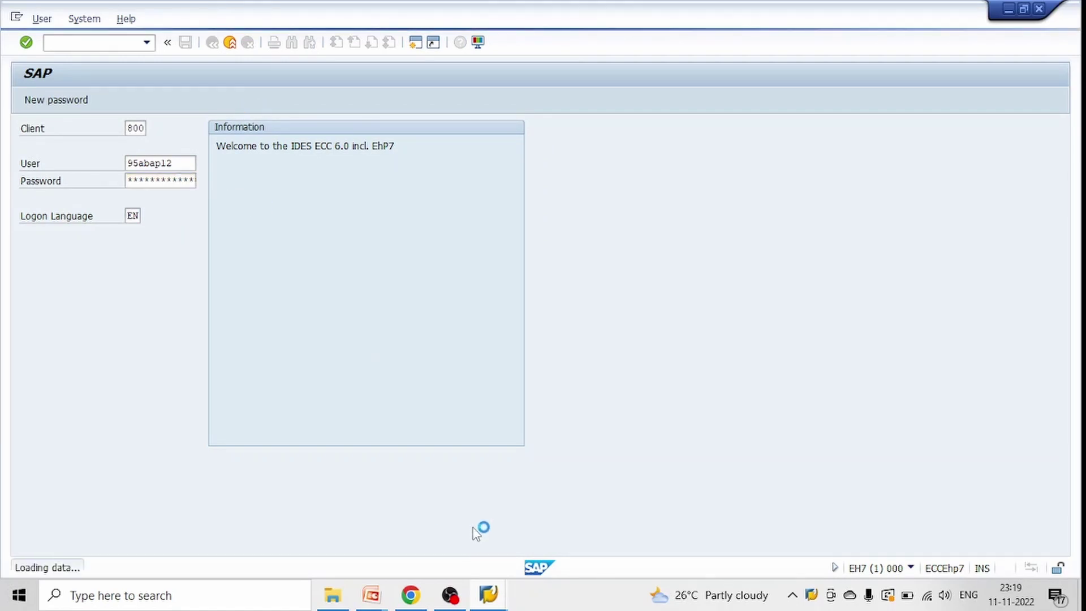
Glance at the testing-steps slide show, then switch back to SAP Easy Access.
{"action": "mouse_move", "coordinate": [365, 605]}
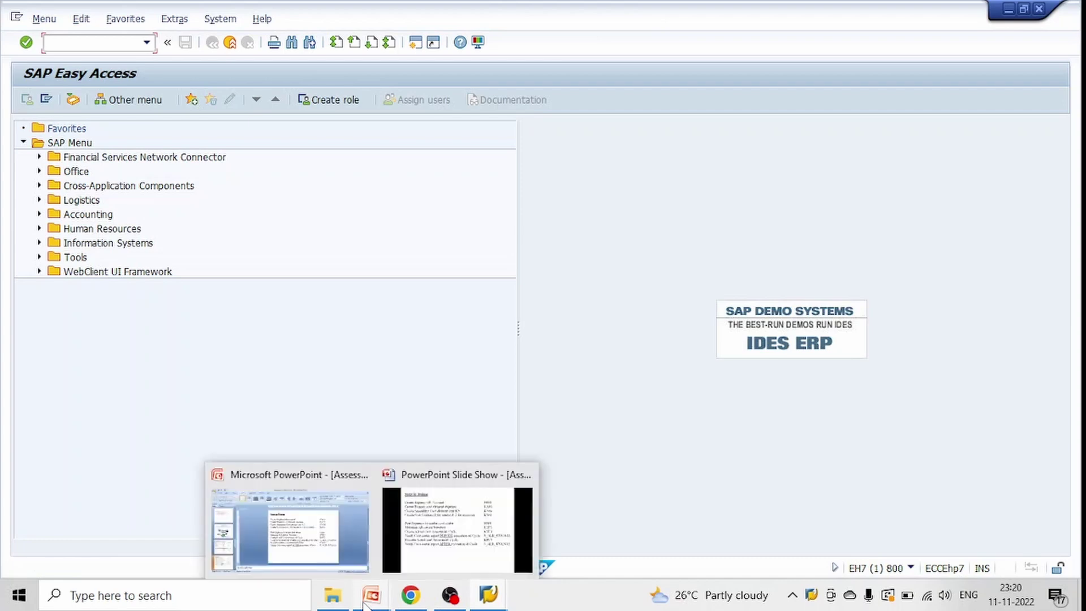
{"action": "left_click", "coordinate": [458, 523]}
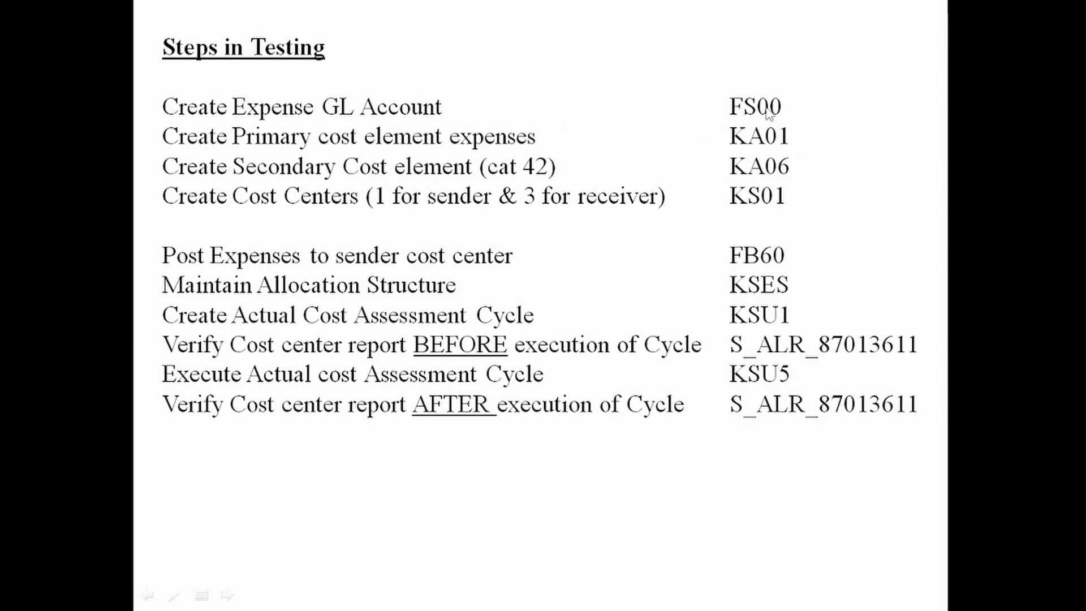
{"action": "key", "text": "alt+Tab"}
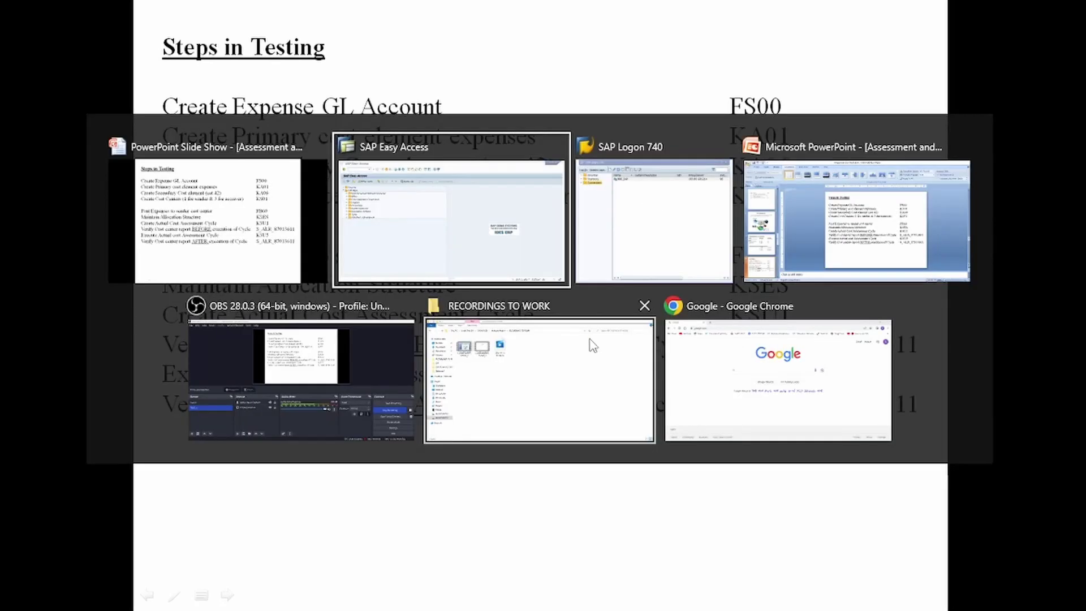
{"action": "key", "text": "alt+Tab"}
{"action": "key", "text": "alt+Tab"}
{"action": "left_click", "coordinate": [424, 252]}
{"action": "left_click", "coordinate": [44, 43]}
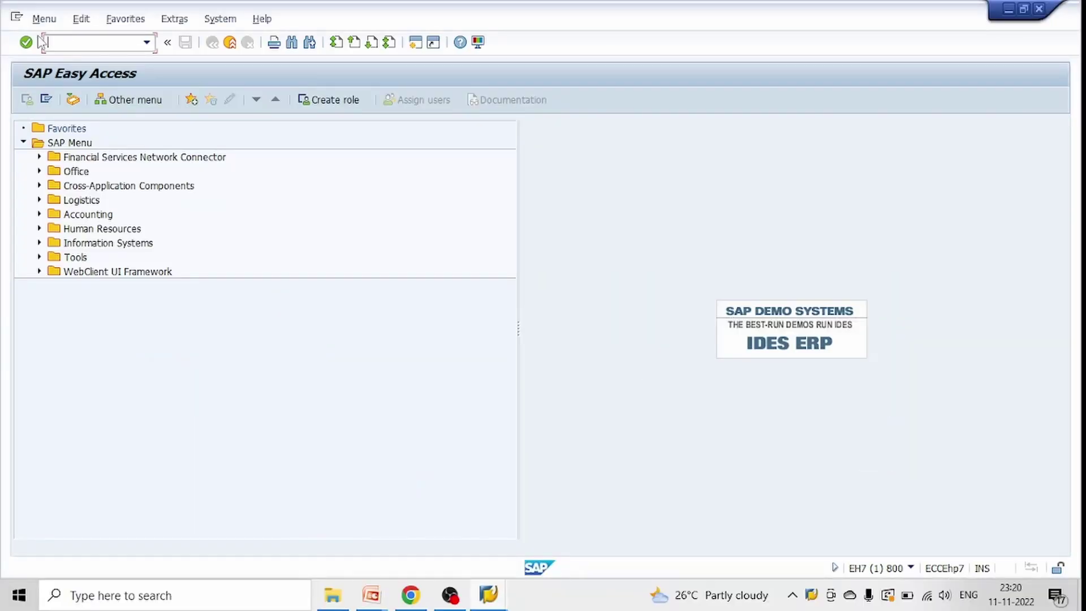
In FS00, copy expense account 4018 SALARIES NEW into new G/L account 4019.
{"action": "type", "text": "FS00"}
{"action": "key", "text": "Return"}
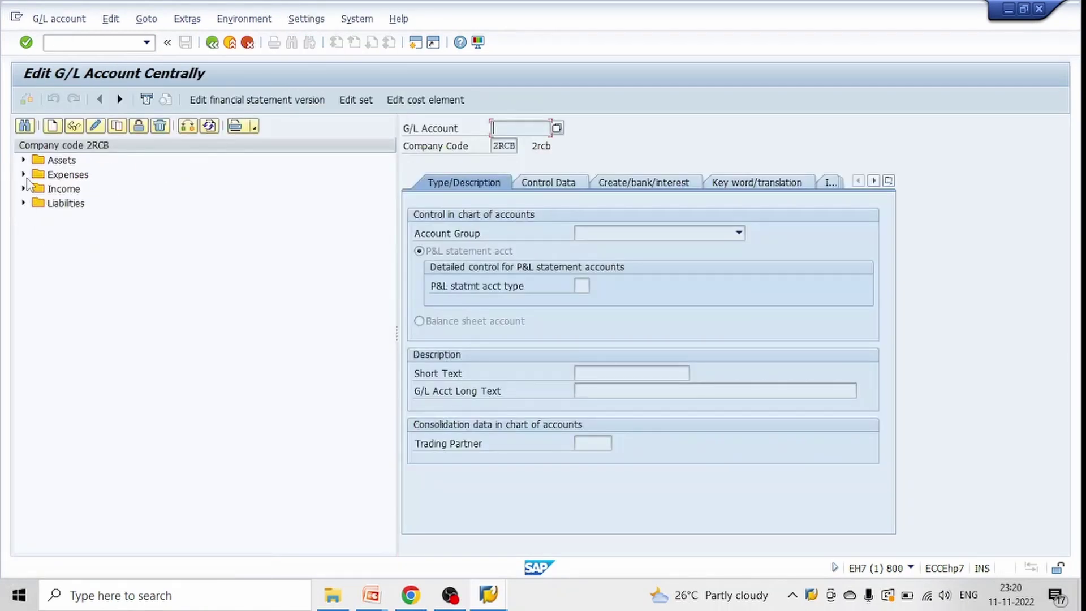
{"action": "left_click", "coordinate": [23, 175]}
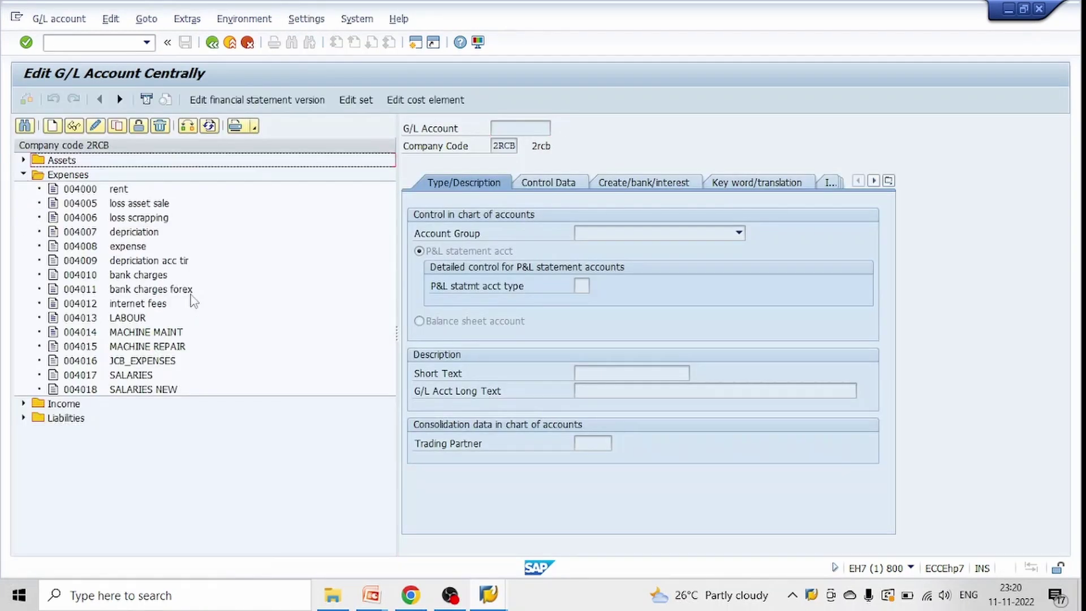
{"action": "left_click", "coordinate": [84, 390]}
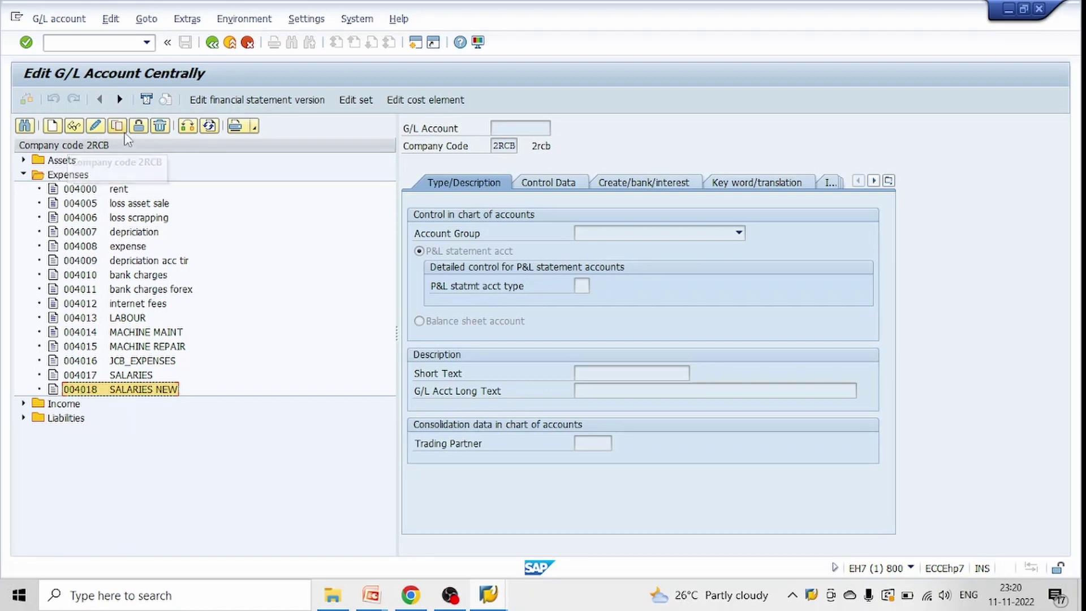
{"action": "left_click", "coordinate": [117, 125]}
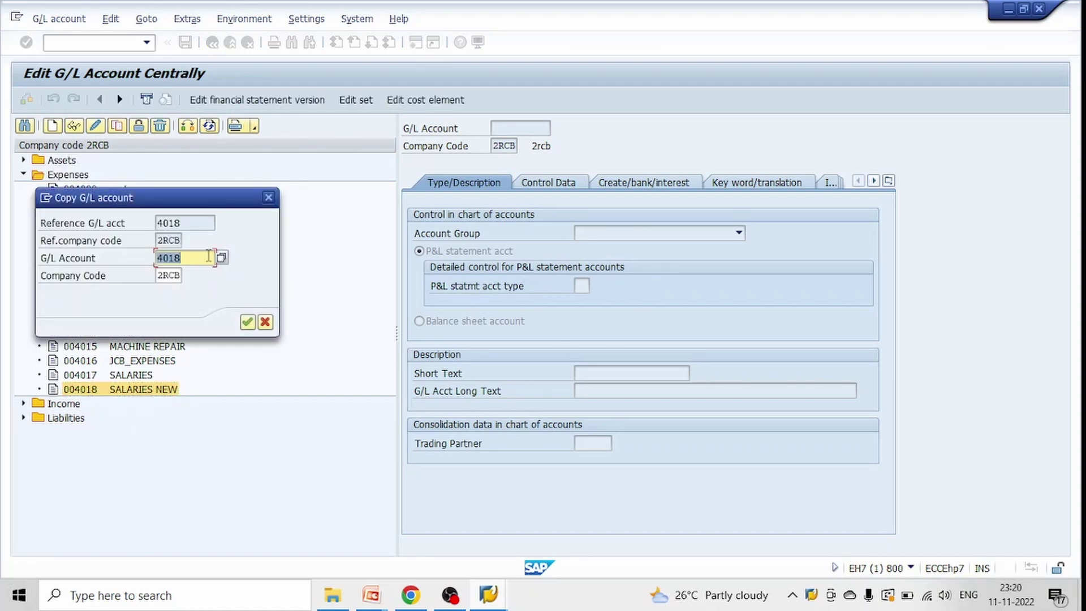
{"action": "key", "text": "BackSpace"}
{"action": "type", "text": "4019"}
{"action": "left_click", "coordinate": [248, 323]}
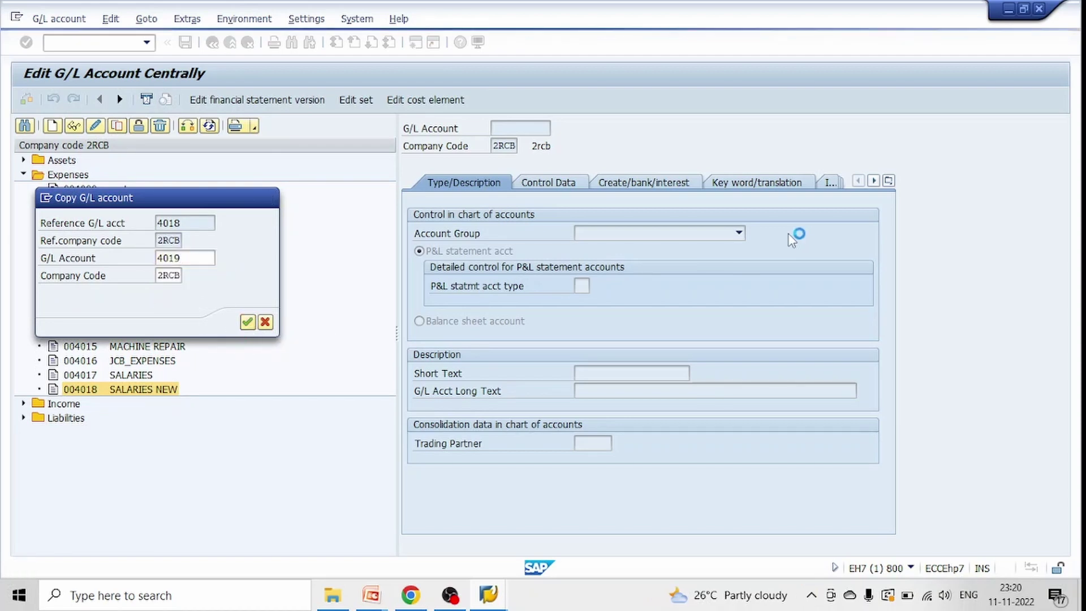
Set the short and long texts of account 4019 to RENT NEW and save it.
{"action": "left_click_drag", "start_coordinate": [647, 375], "coordinate": [545, 373]}
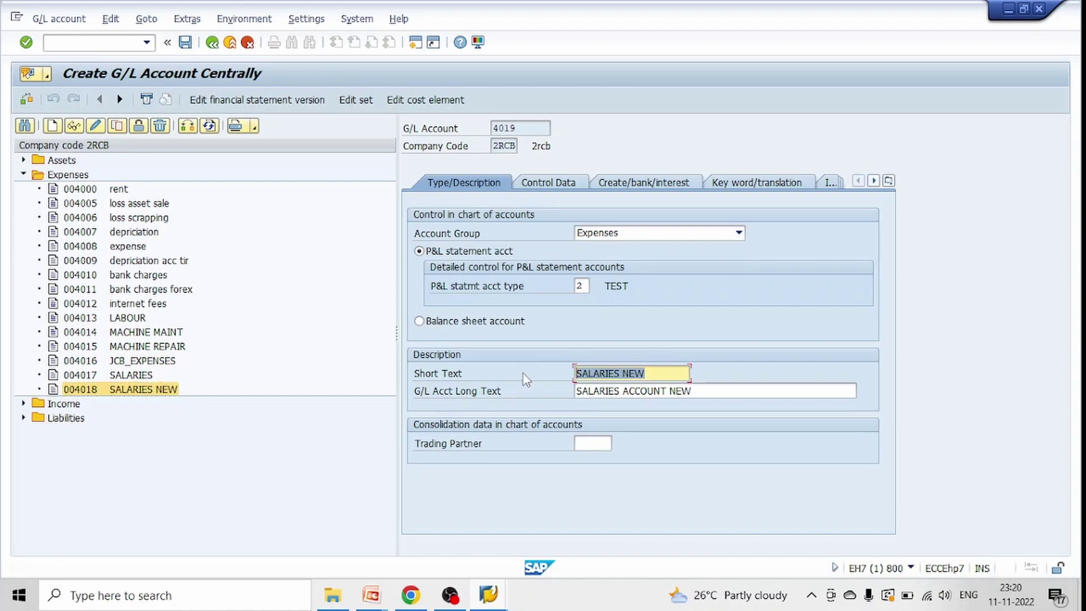
{"action": "type", "text": "RENT NEW"}
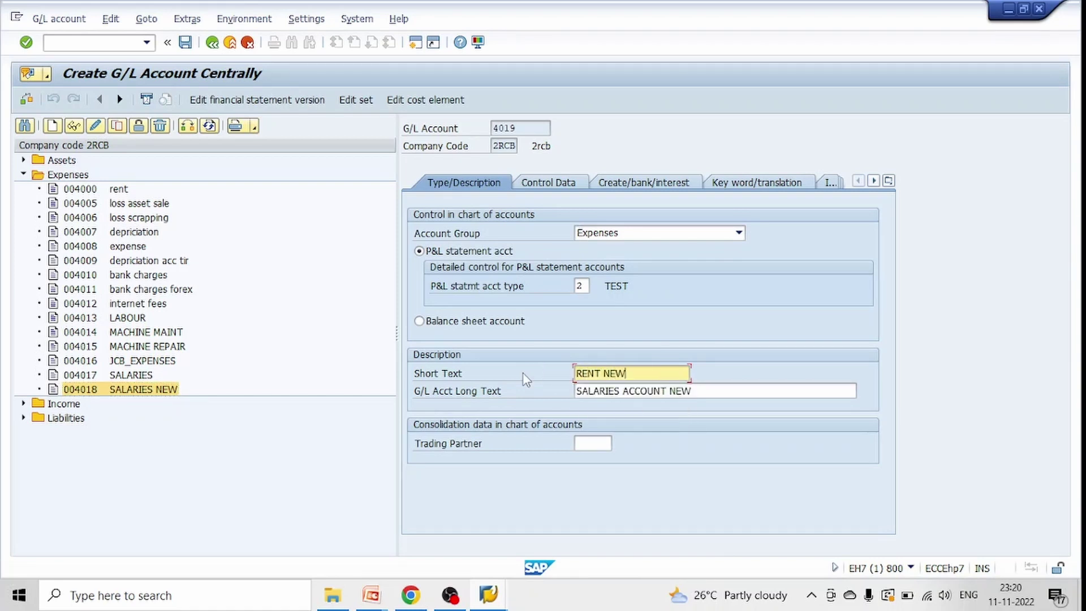
{"action": "key", "text": "Tab"}
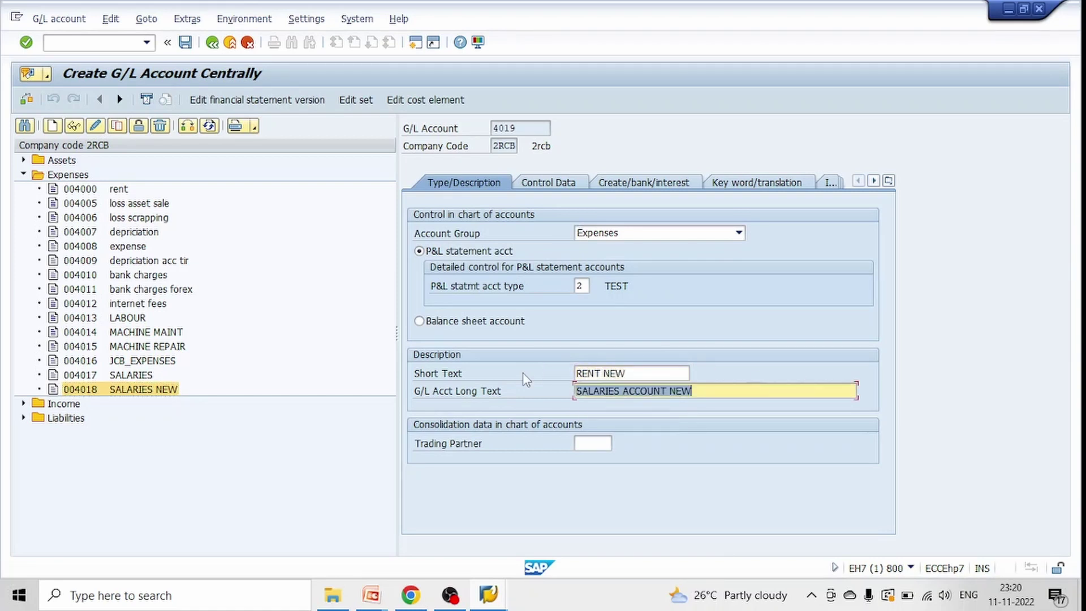
{"action": "type", "text": "RE"}
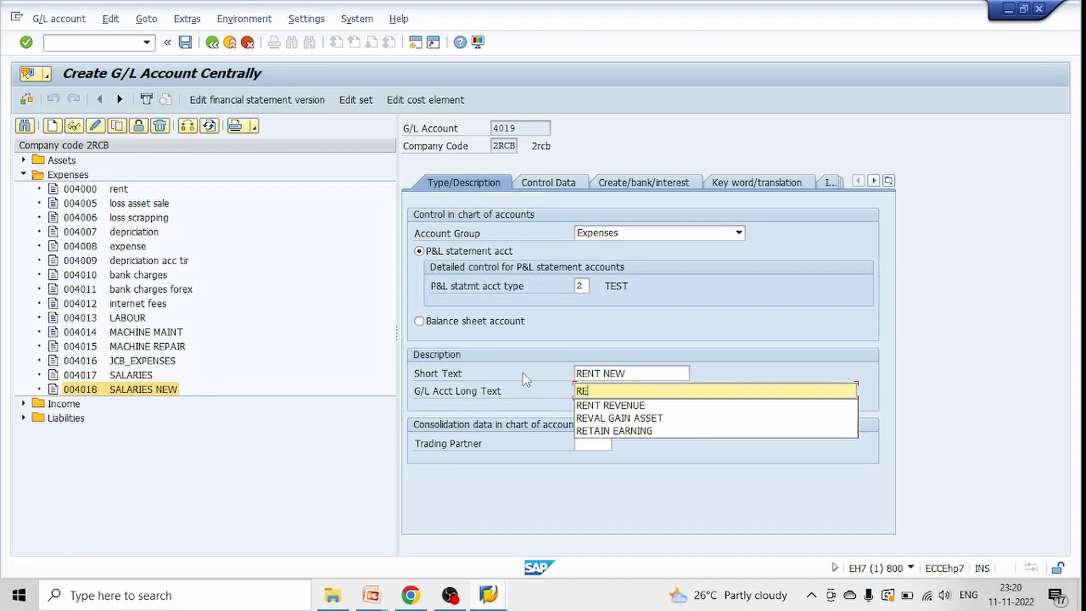
{"action": "type", "text": "NT"}
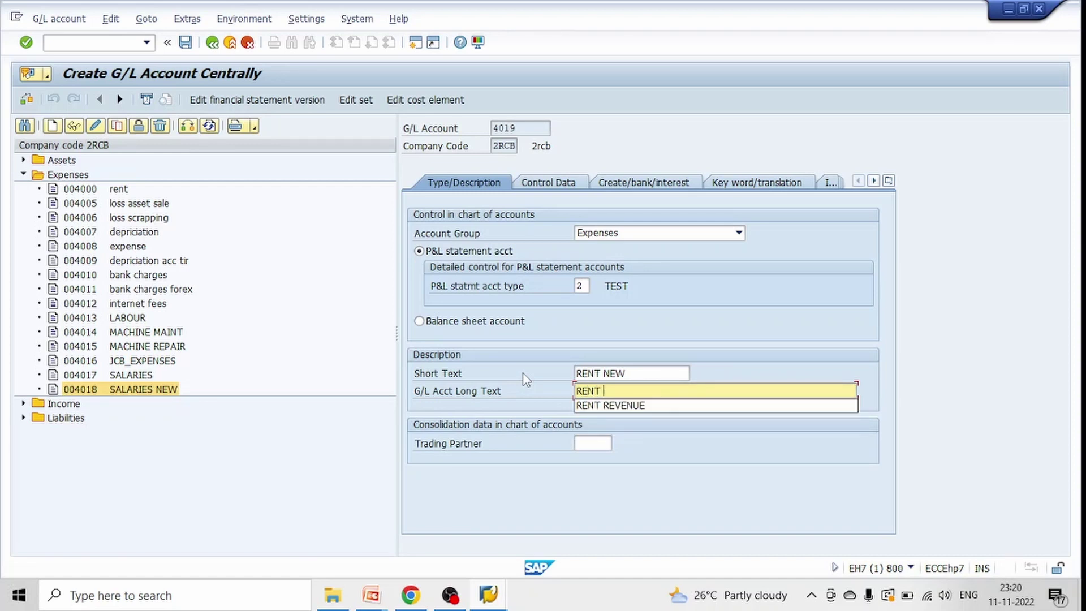
{"action": "type", "text": " NEW"}
{"action": "key", "text": "Return"}
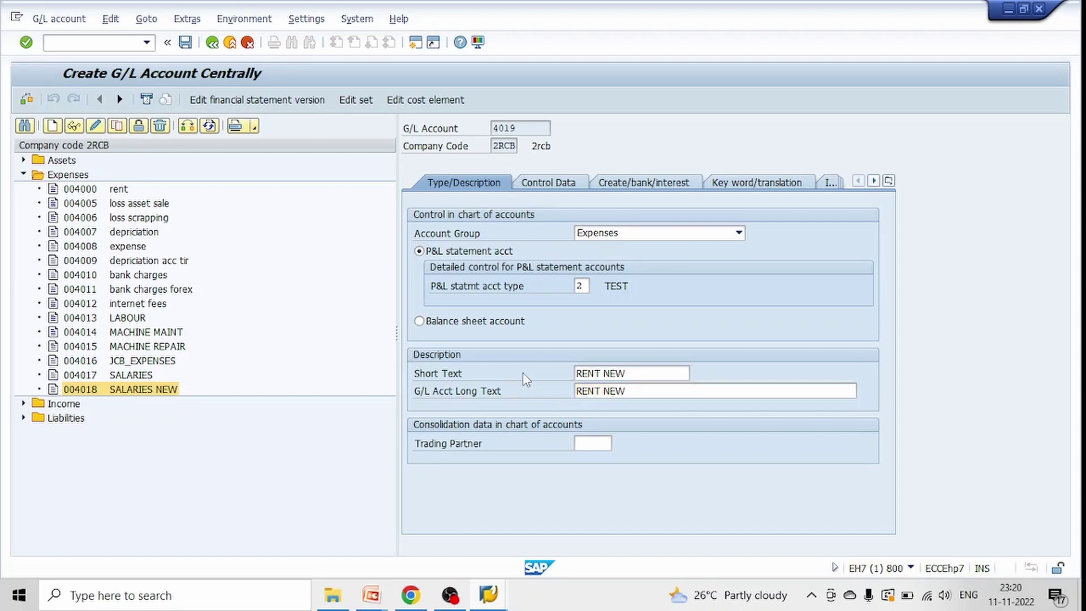
{"action": "left_click", "coordinate": [185, 43]}
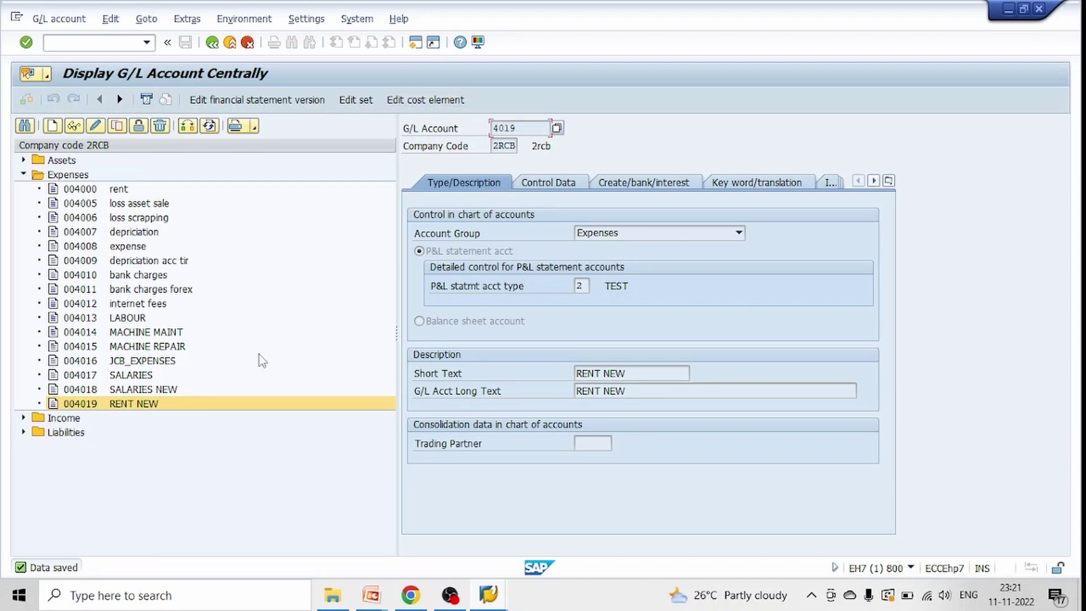
Create cost element 4019 valid from 01.01.2022 with category 1 (primary costs) and save it.
{"action": "left_click", "coordinate": [439, 100]}
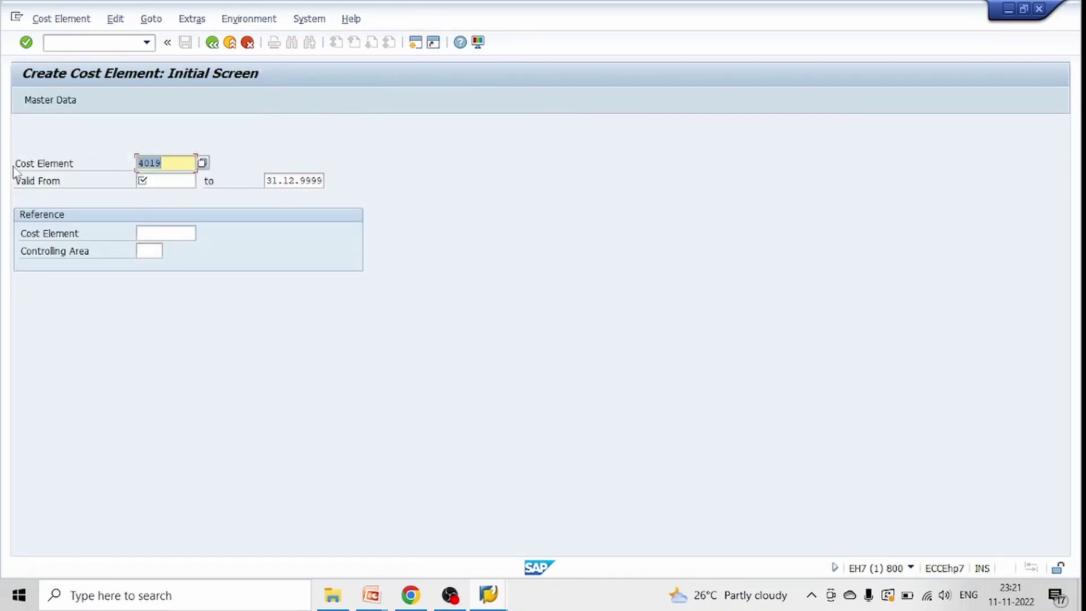
{"action": "left_click", "coordinate": [185, 184]}
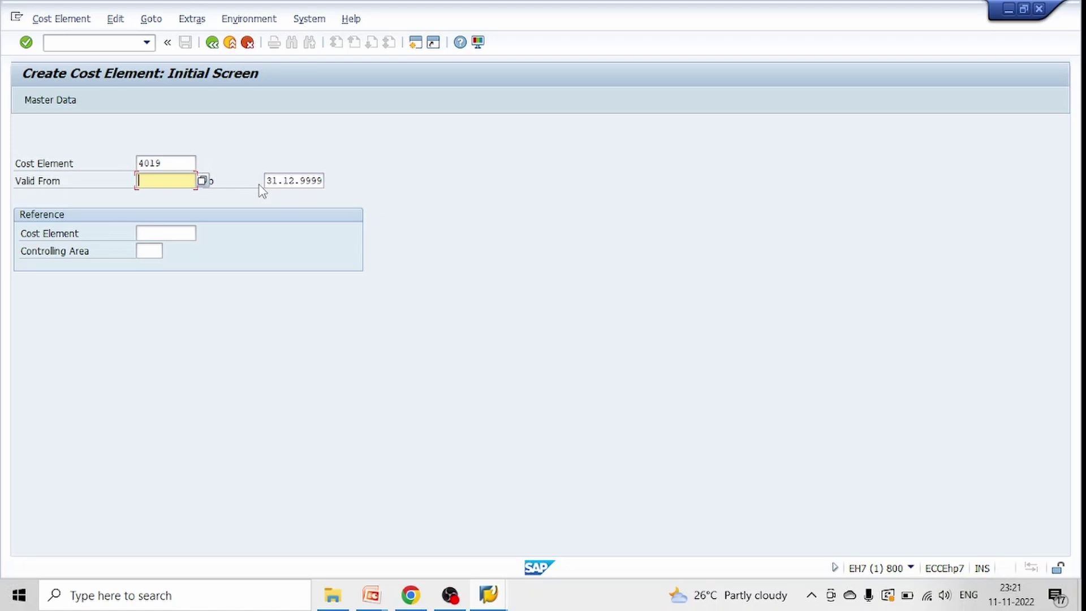
{"action": "type", "text": "01012022"}
{"action": "key", "text": "Return"}
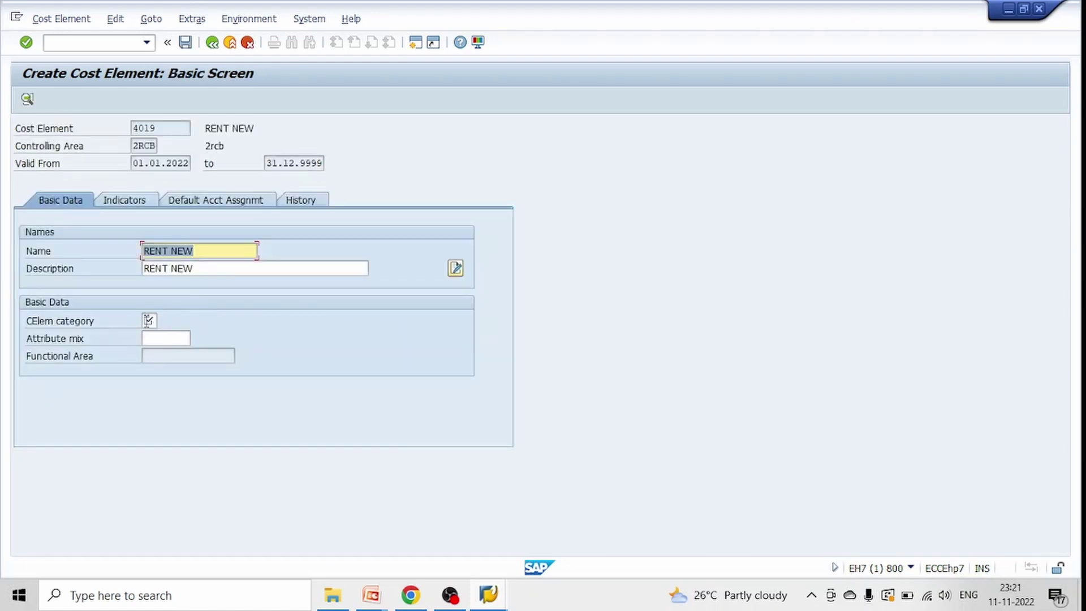
{"action": "left_click", "coordinate": [147, 321]}
{"action": "left_click", "coordinate": [163, 321]}
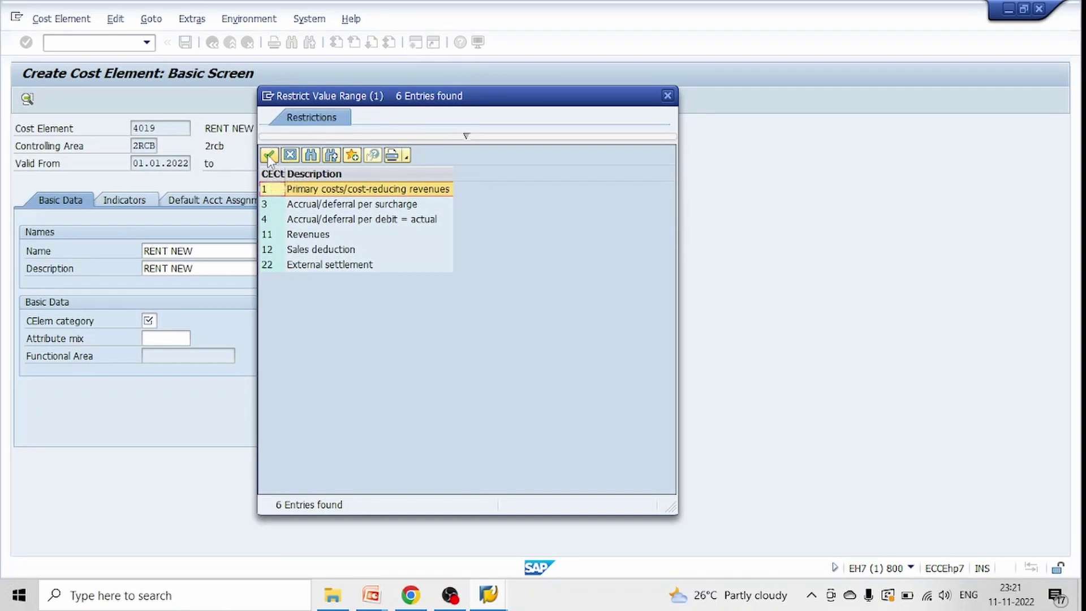
{"action": "left_click", "coordinate": [268, 154]}
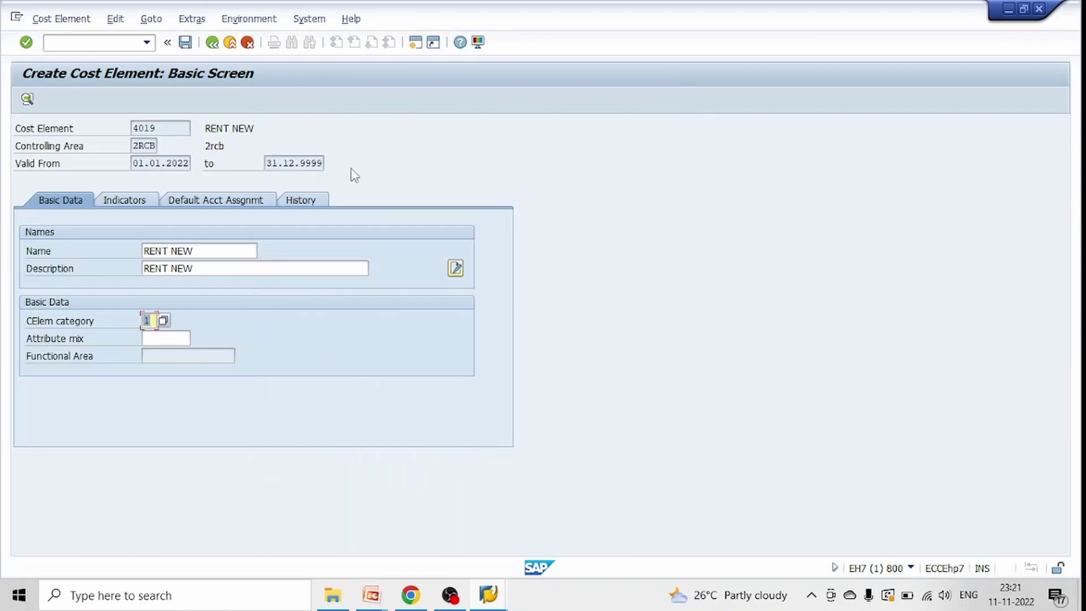
{"action": "left_click", "coordinate": [186, 43]}
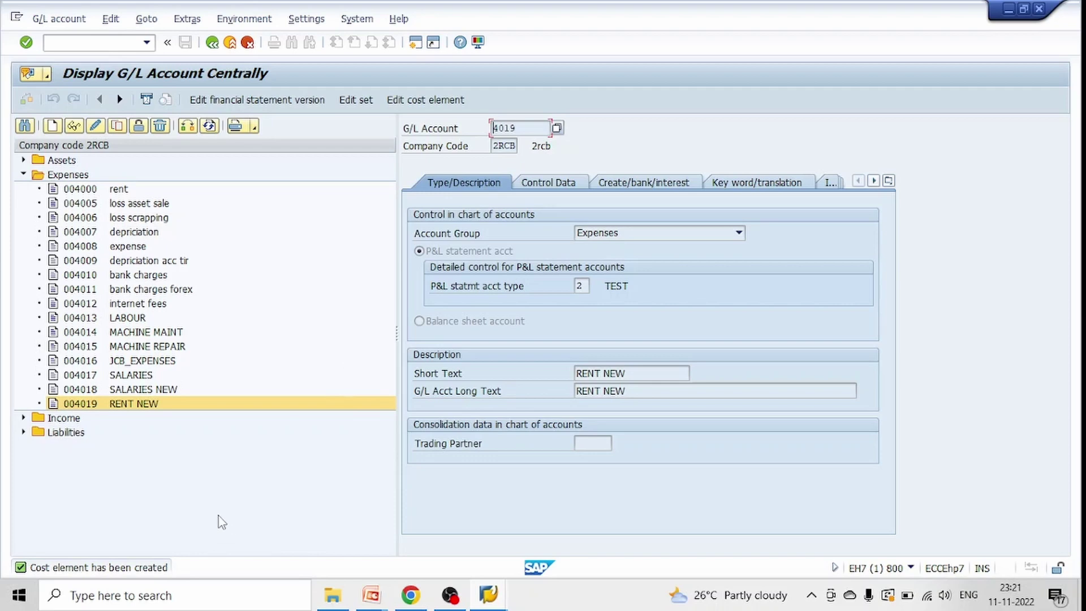
Review the Steps in Testing slide, then return to the SAP G/L account 4019 display.
{"action": "mouse_move", "coordinate": [371, 599]}
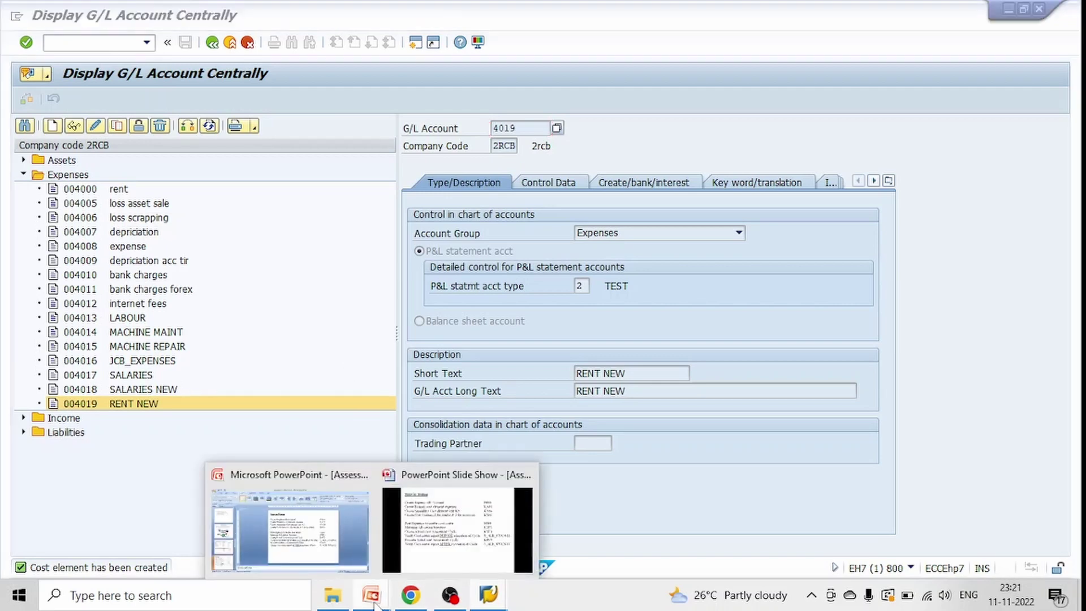
{"action": "left_click", "coordinate": [447, 529]}
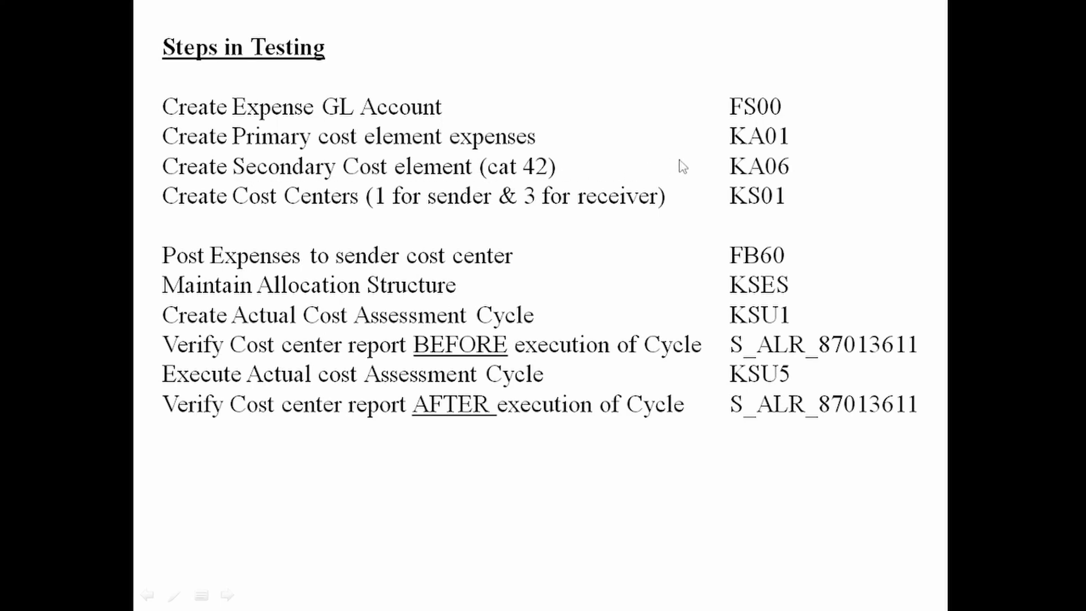
{"action": "key", "text": "alt+Tab"}
{"action": "key", "text": "alt+Tab"}
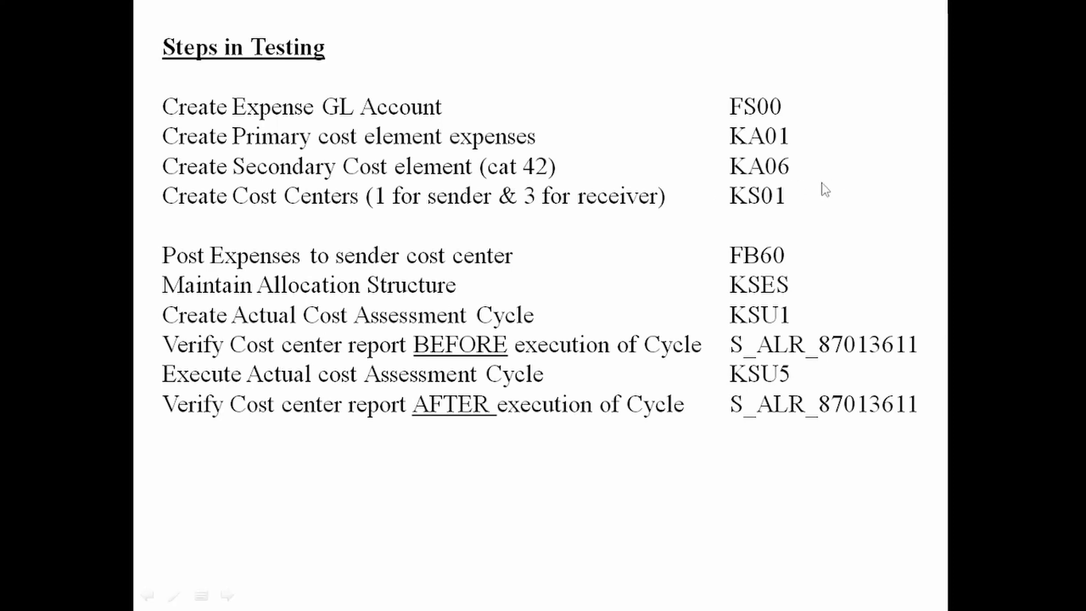
{"action": "key", "text": "alt+Tab"}
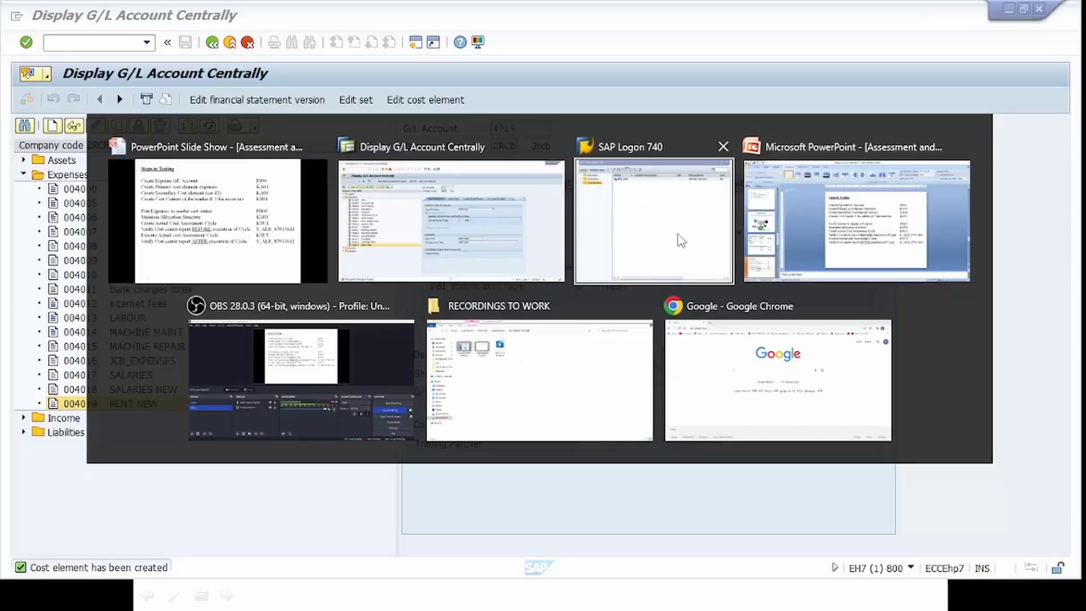
Start KA01 and enter new cost element number 421001.
{"action": "left_click", "coordinate": [230, 42]}
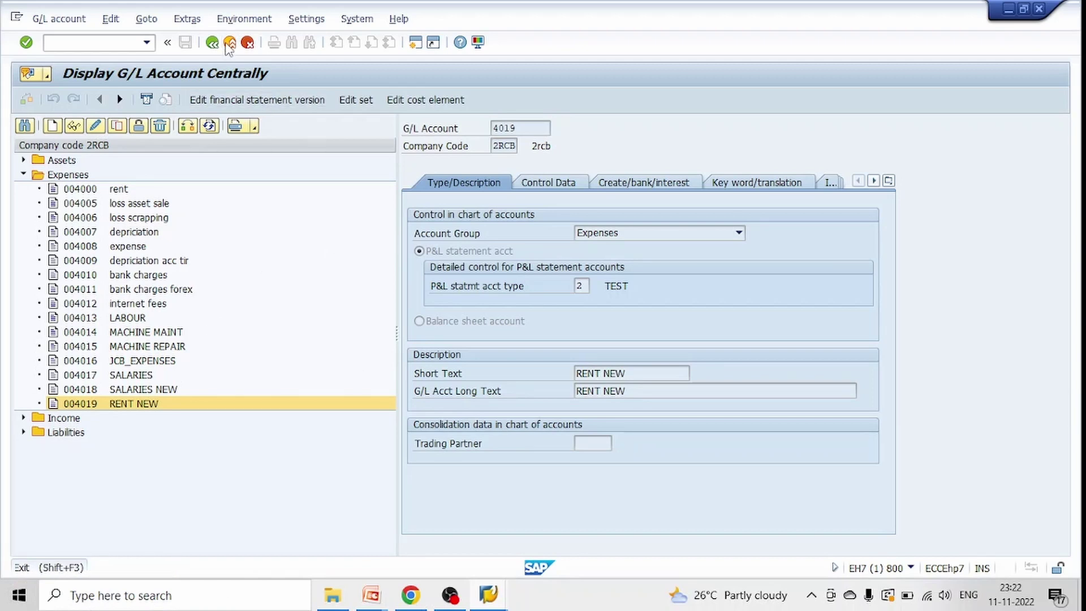
{"action": "type", "text": "KA"}
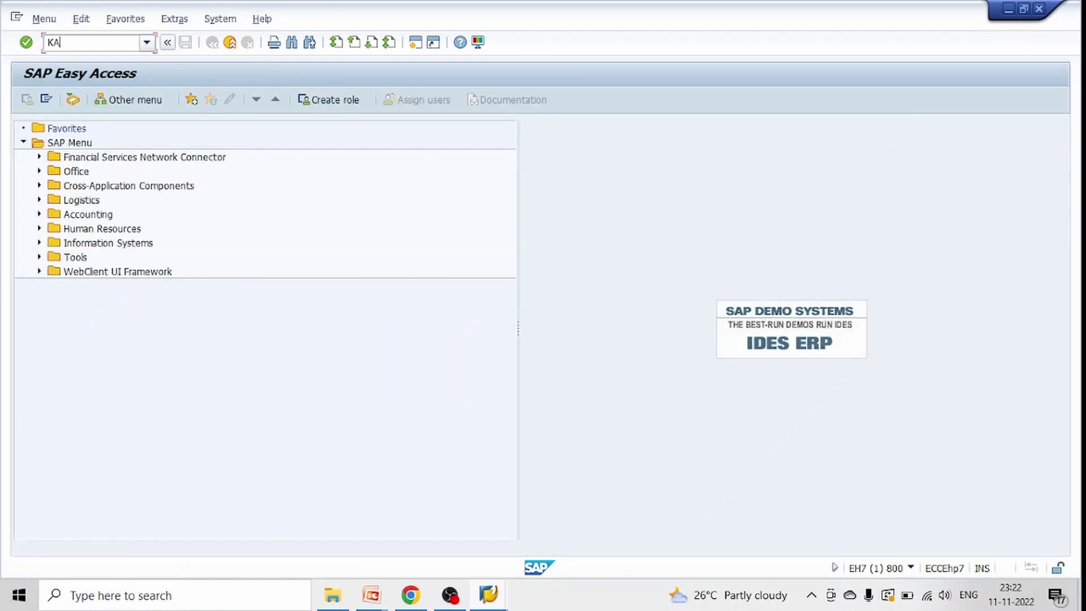
{"action": "type", "text": "01"}
{"action": "key", "text": "Return"}
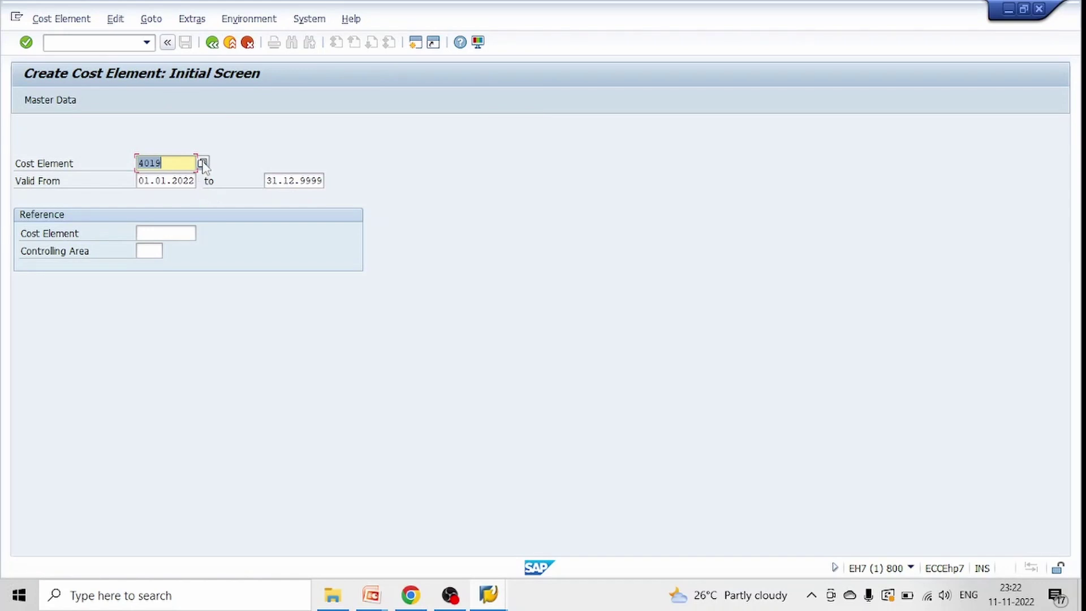
{"action": "type", "text": "42"}
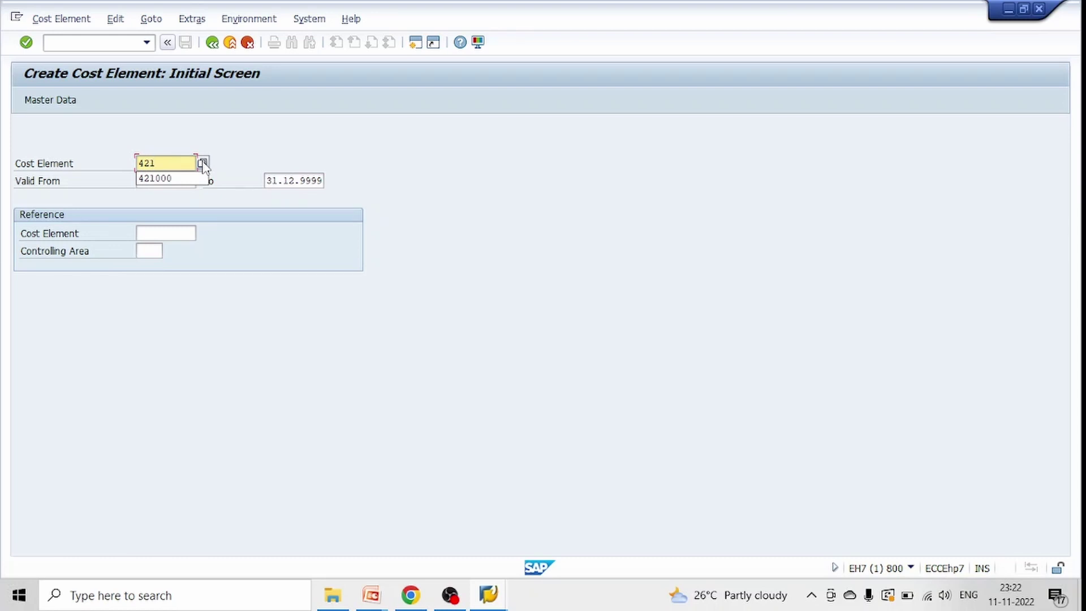
{"action": "type", "text": "12"}
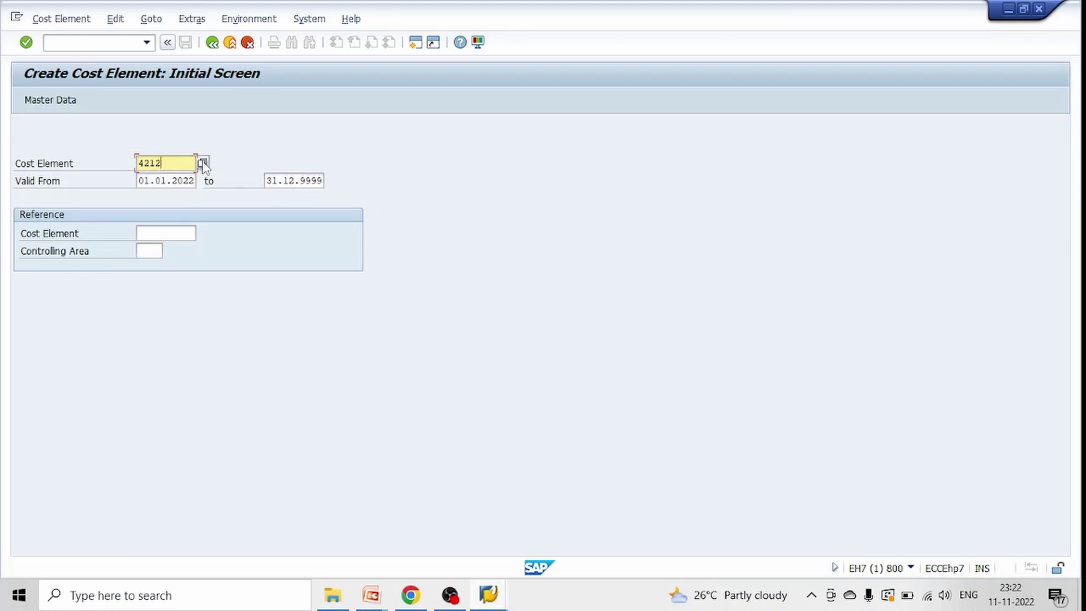
{"action": "type", "text": "1"}
{"action": "key", "text": "BackSpace"}
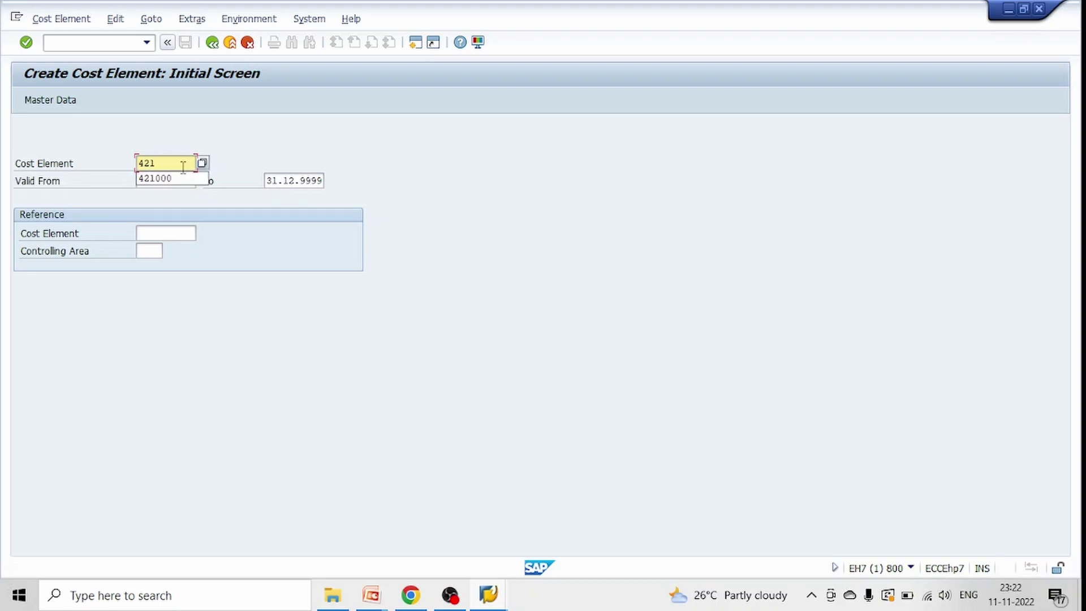
{"action": "type", "text": "001"}
{"action": "key", "text": "Return"}
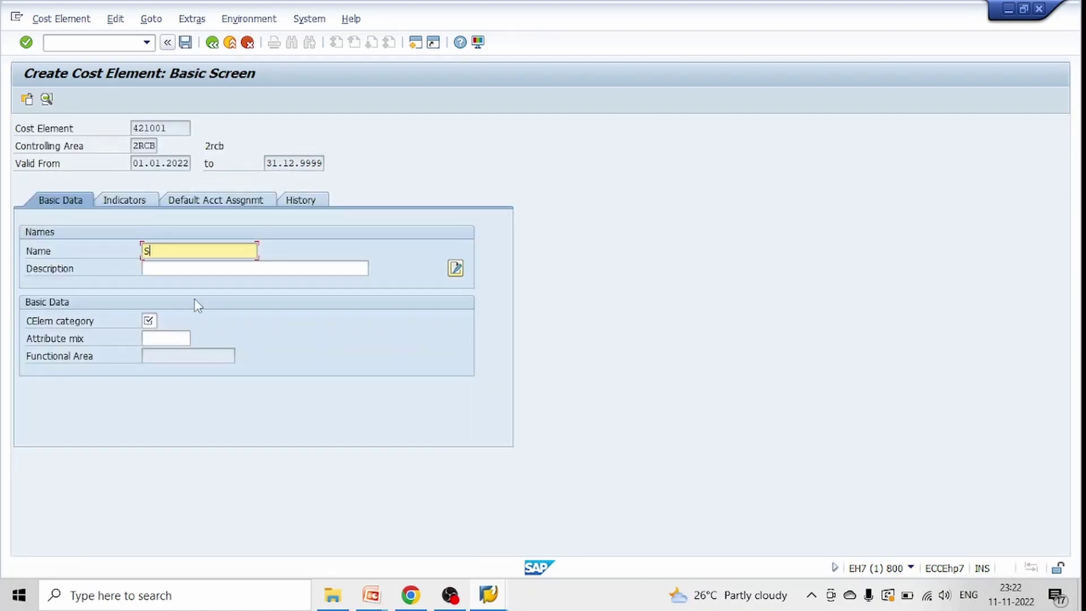
Give cost element 421001 the name and description SEC CE2 ASSESMENT.
{"action": "key", "text": "Down"}
{"action": "key", "text": "Tab"}
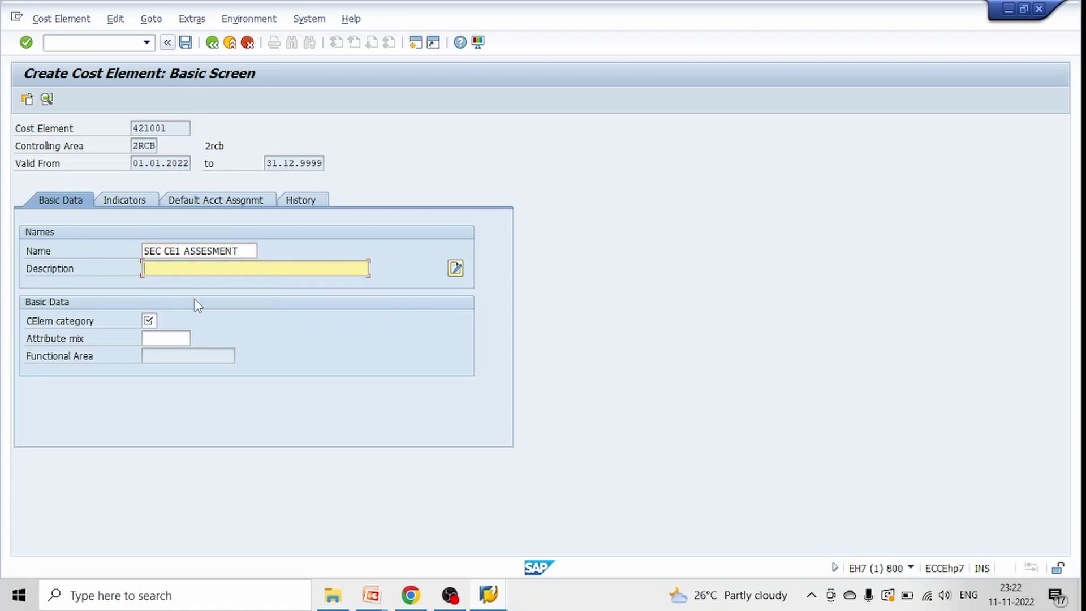
{"action": "left_click", "coordinate": [193, 252]}
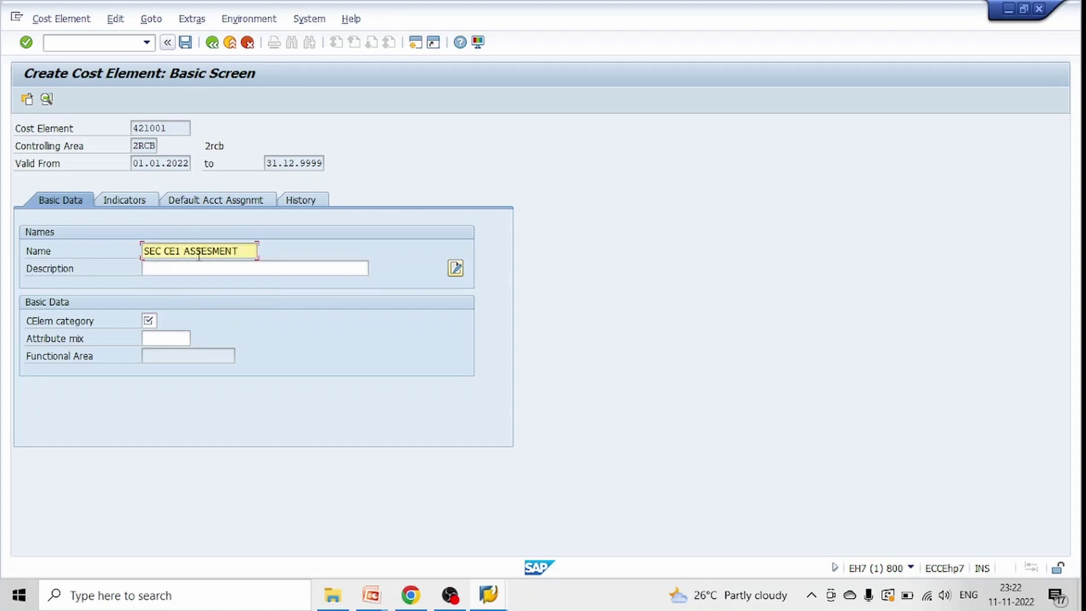
{"action": "key", "text": "BackSpace"}
{"action": "key", "text": "BackSpace"}
{"action": "type", "text": "2"}
{"action": "key", "text": "Tab"}
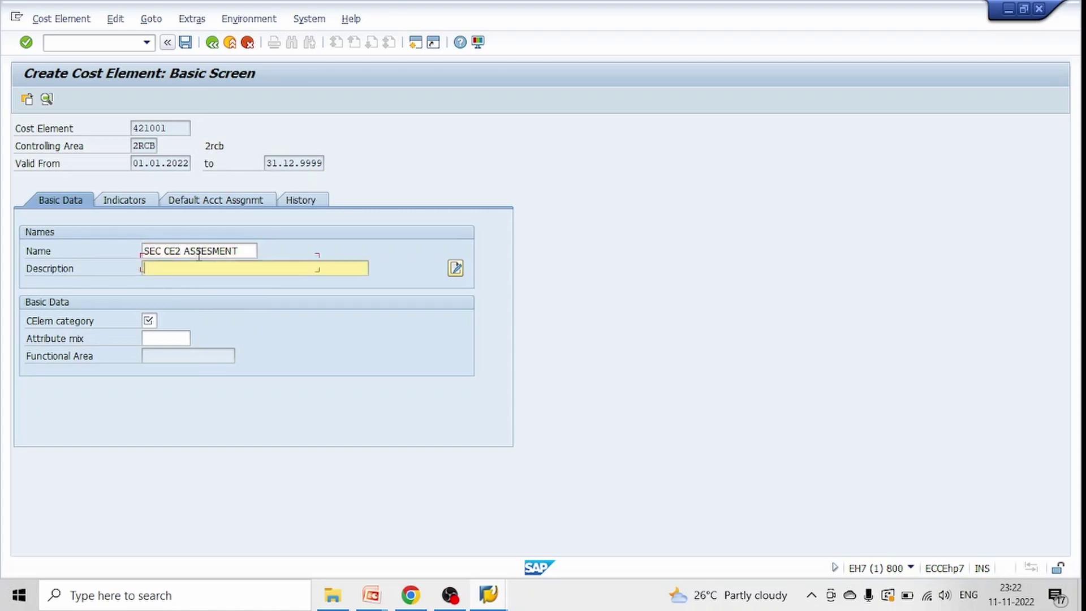
{"action": "left_click", "coordinate": [198, 254]}
{"action": "key", "text": "Tab"}
{"action": "type", "text": "SEC CE2 ASSESMENT"}
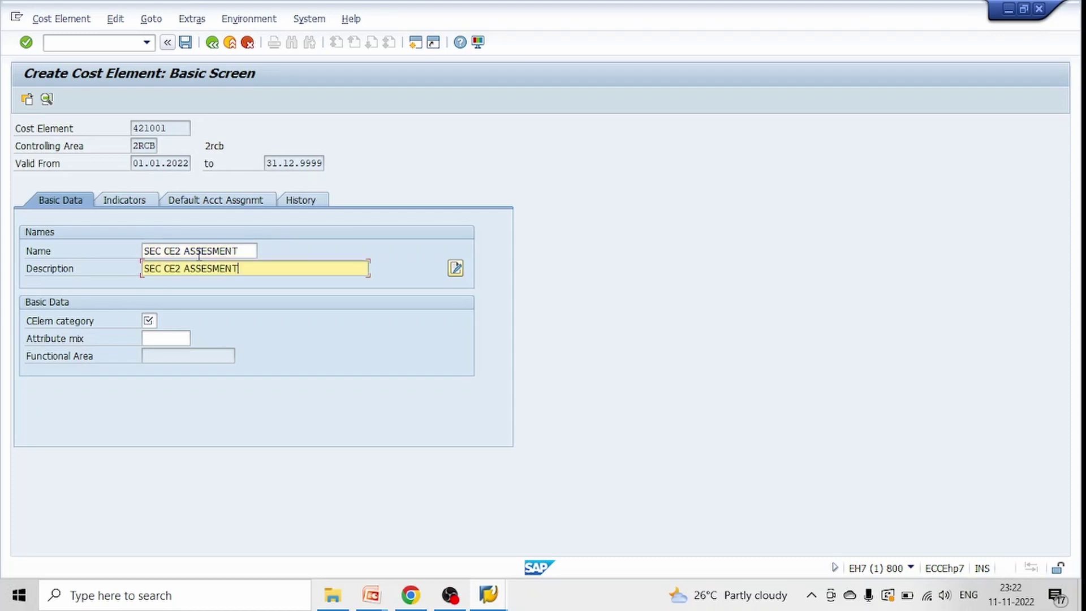
Assign cost element category 42 Assessment and save cost element 421001.
{"action": "left_click", "coordinate": [148, 321]}
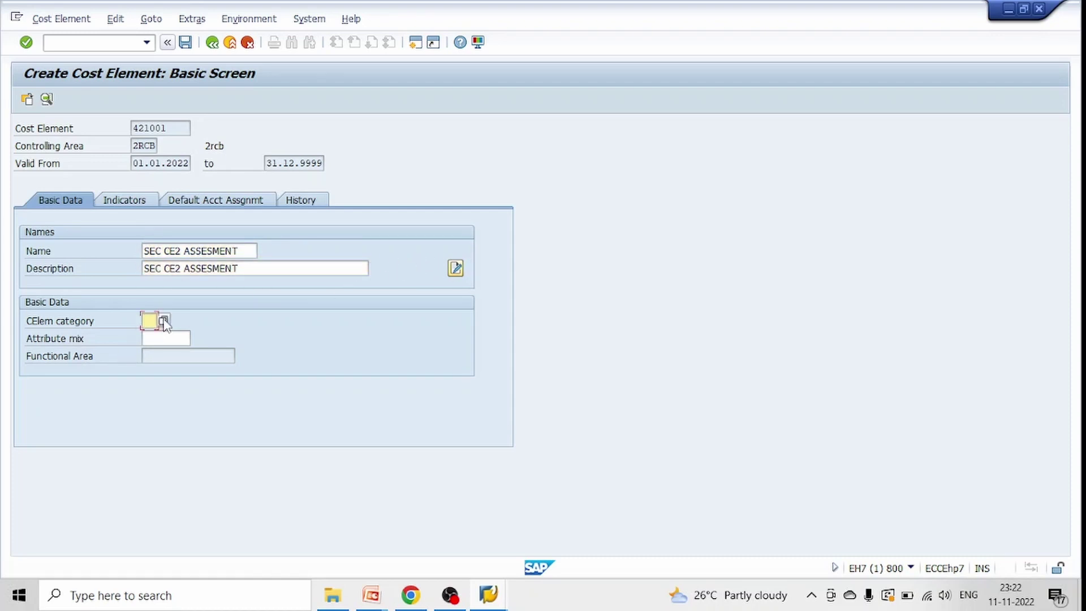
{"action": "left_click", "coordinate": [162, 327]}
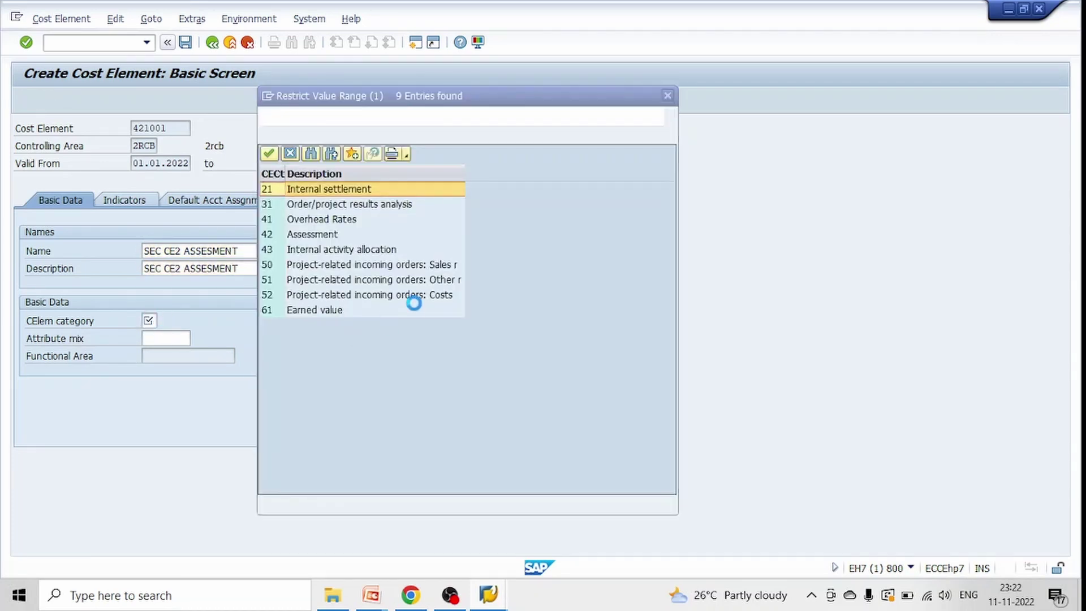
{"action": "left_click", "coordinate": [291, 233]}
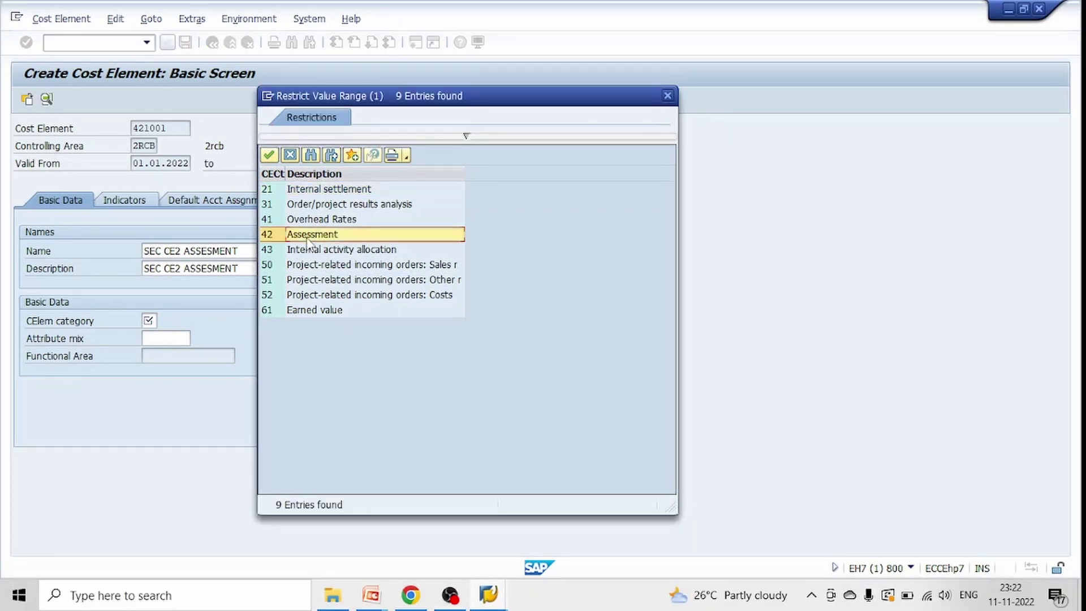
{"action": "left_click", "coordinate": [269, 155]}
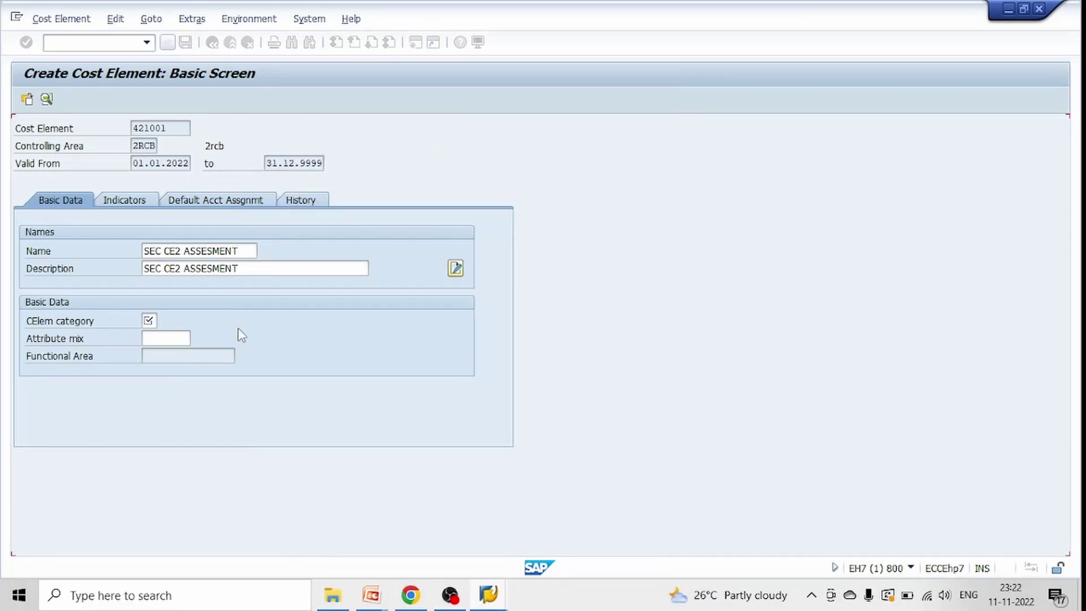
{"action": "key", "text": "Return"}
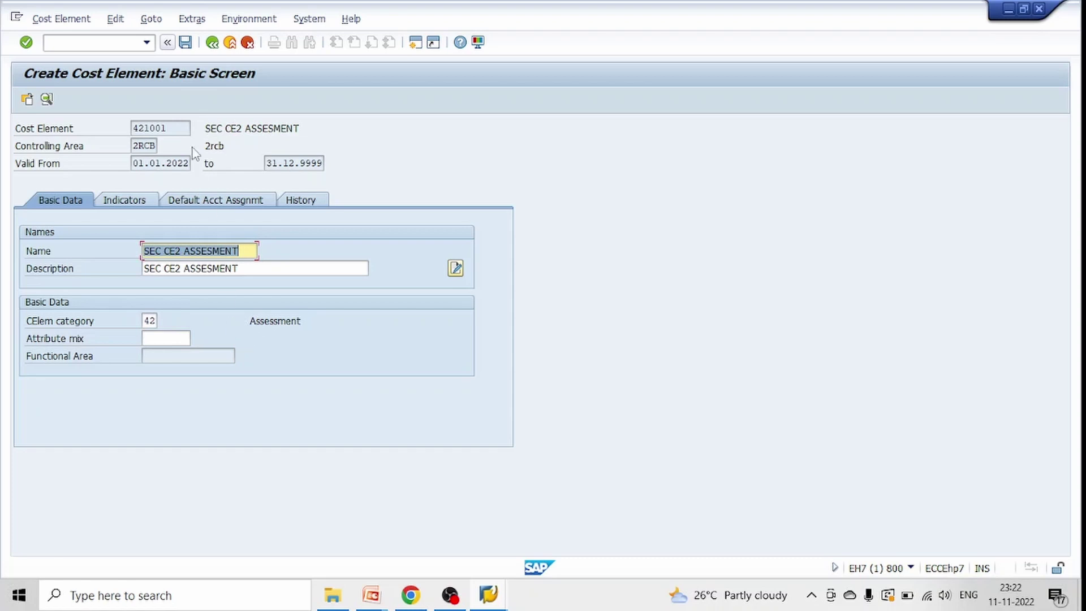
{"action": "left_click", "coordinate": [184, 44]}
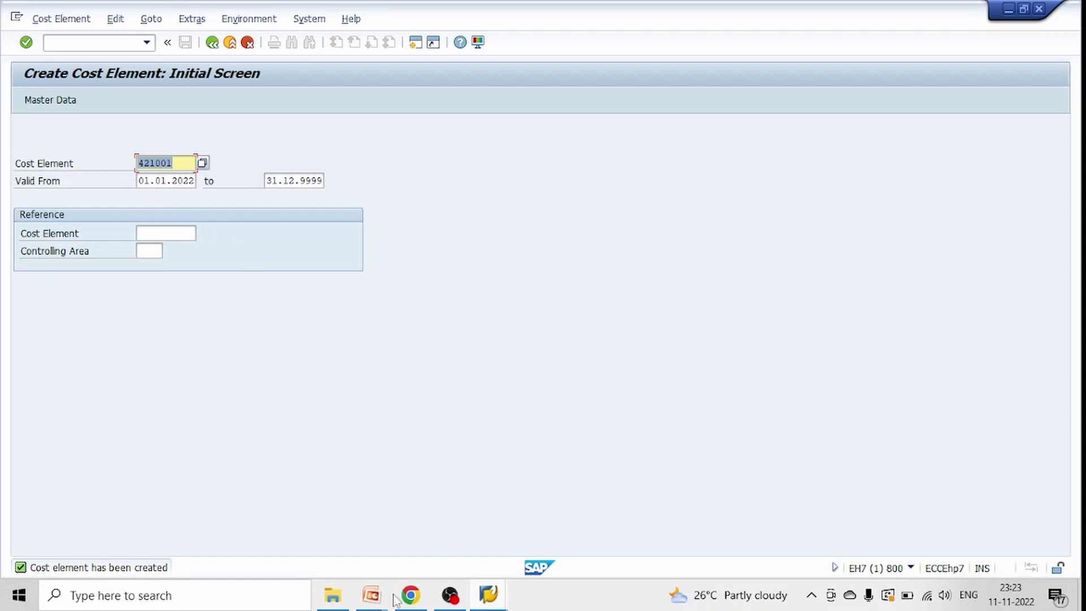
Check the Steps in Testing slide, then exit the cost element screen to SAP Easy Access.
{"action": "left_click", "coordinate": [463, 558]}
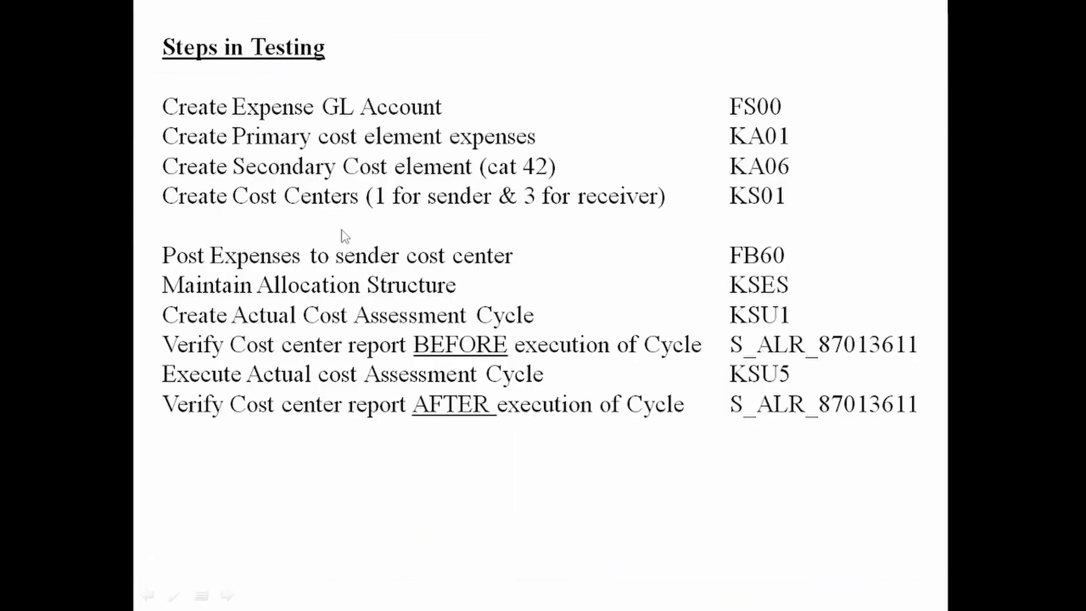
{"action": "key", "text": "alt+Tab"}
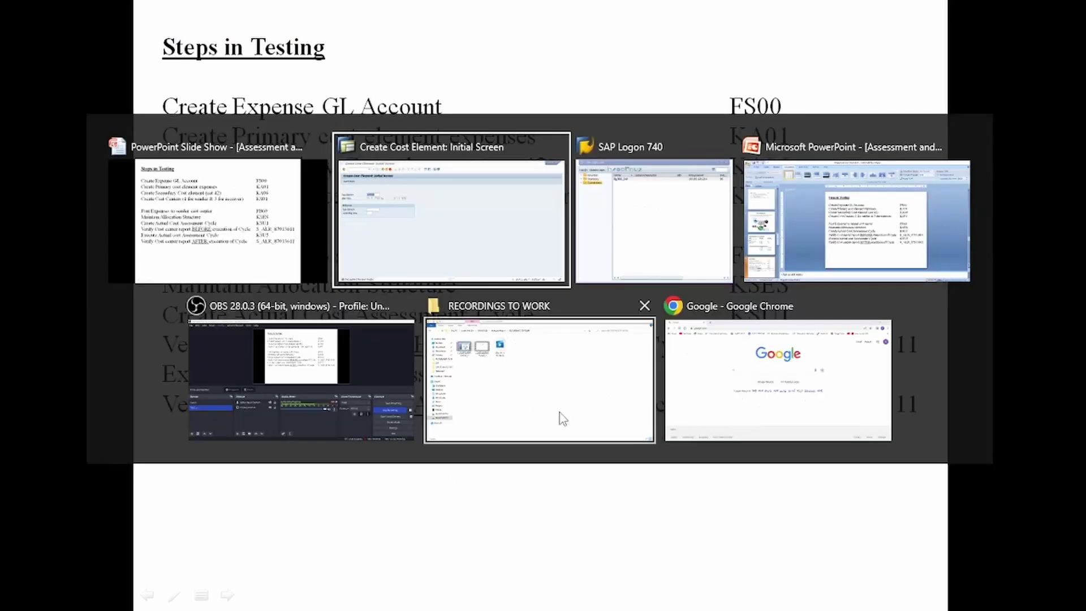
{"action": "left_click", "coordinate": [230, 44]}
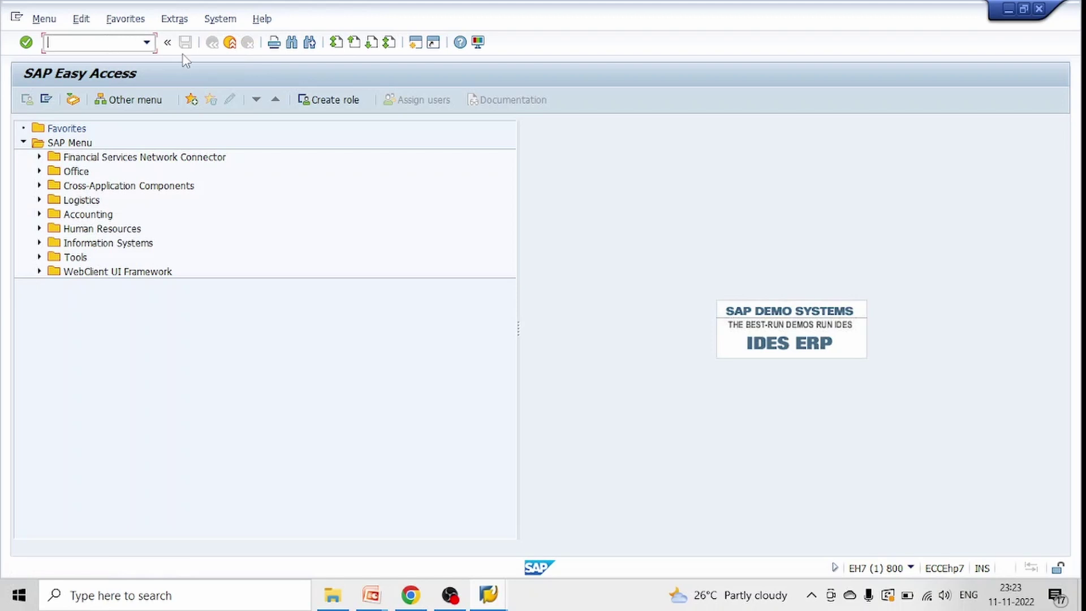
Display cost center CC_ADM SENDER in the Display Cost Center transaction.
{"action": "type", "text": "KS03"}
{"action": "key", "text": "Return"}
{"action": "left_click", "coordinate": [190, 163]}
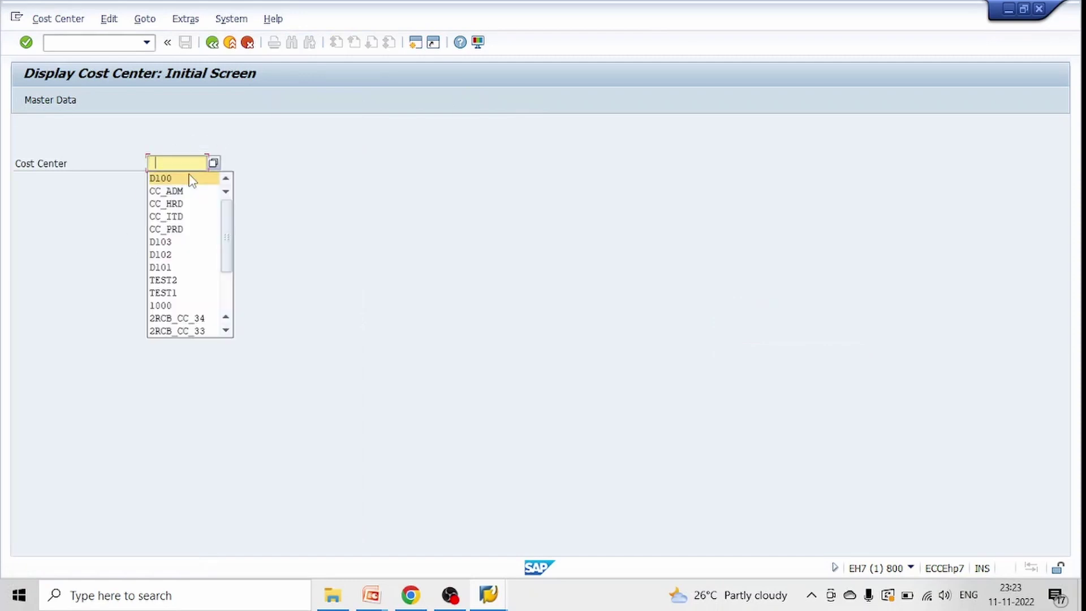
{"action": "left_click", "coordinate": [182, 191]}
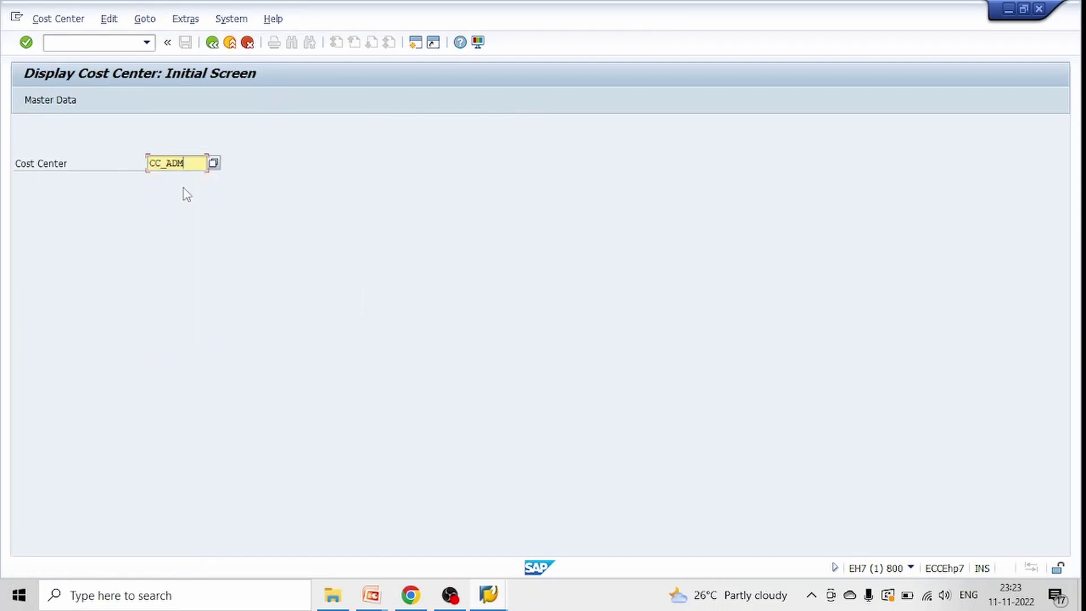
{"action": "key", "text": "Return"}
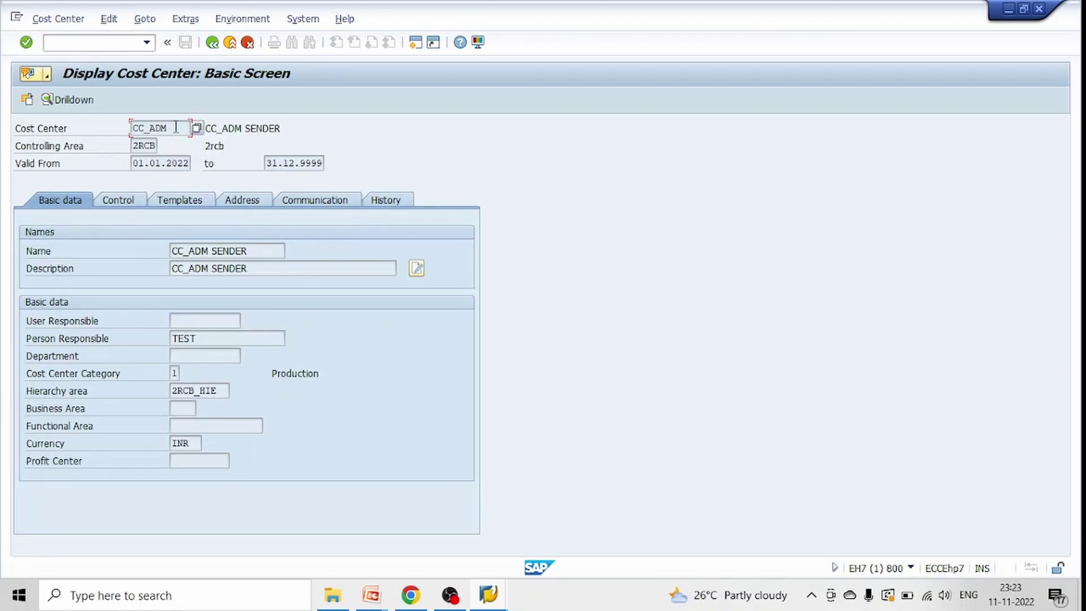
{"action": "left_click_drag", "start_coordinate": [260, 255], "coordinate": [165, 248]}
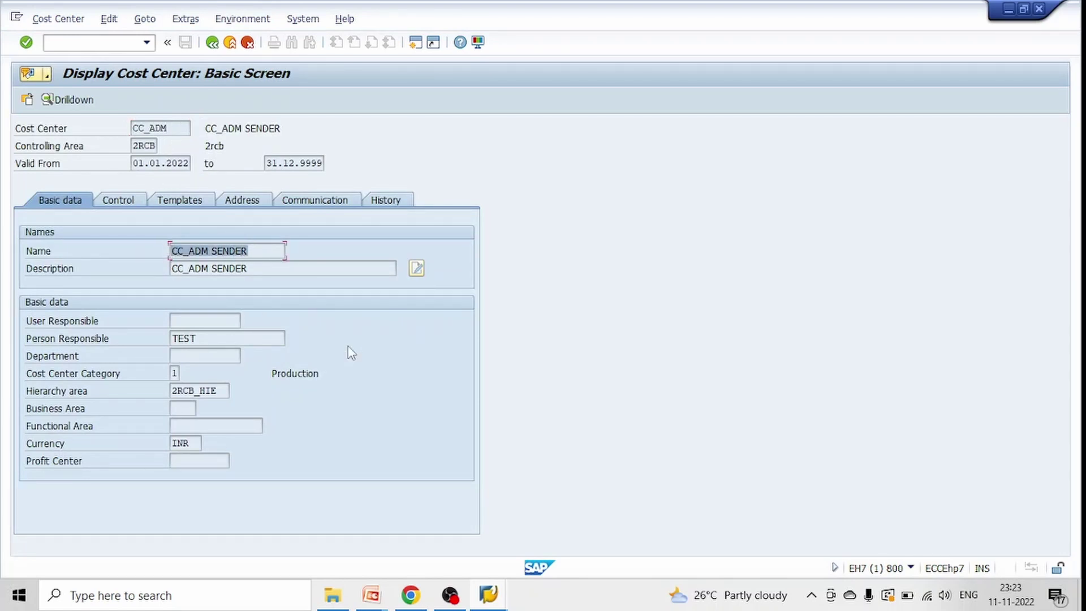
Display cost center CC_PRD RECEIVER ONE, then go back to the initial screen.
{"action": "left_click", "coordinate": [212, 42]}
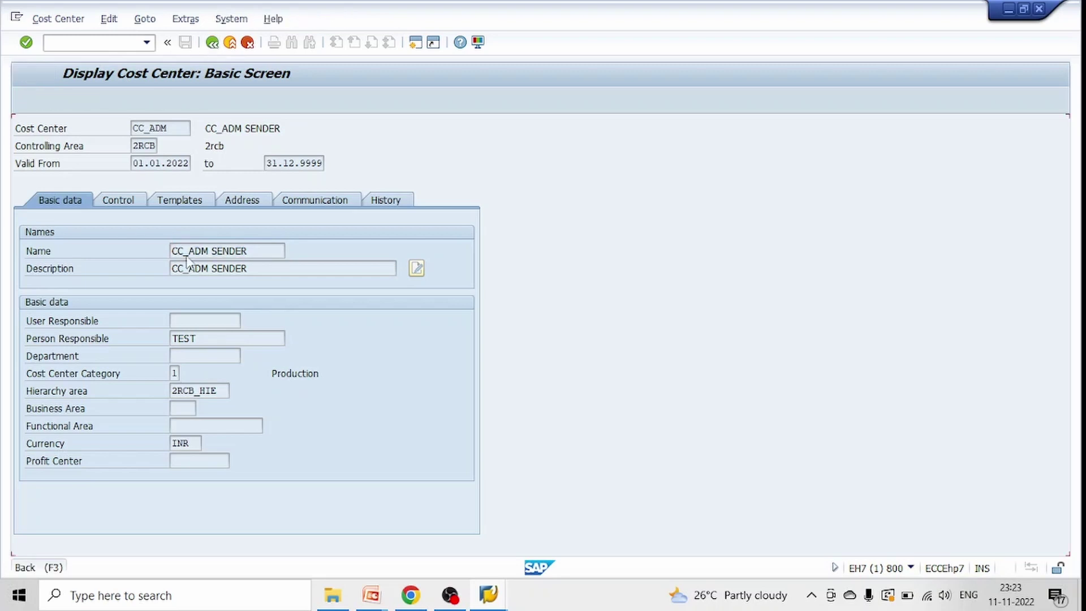
{"action": "key", "text": "BackSpace"}
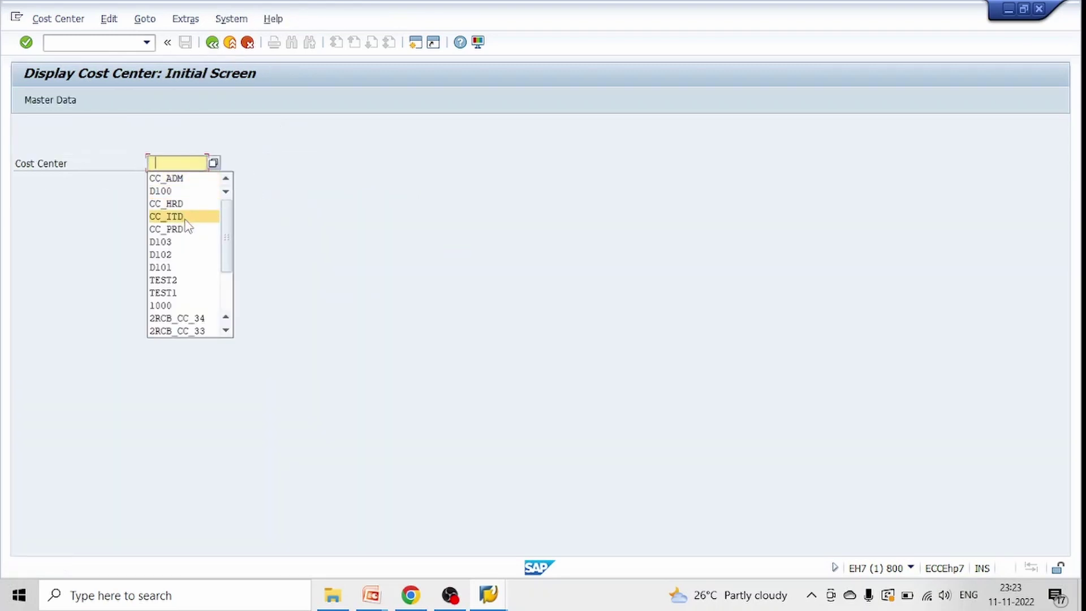
{"action": "left_click", "coordinate": [184, 229]}
{"action": "key", "text": "Return"}
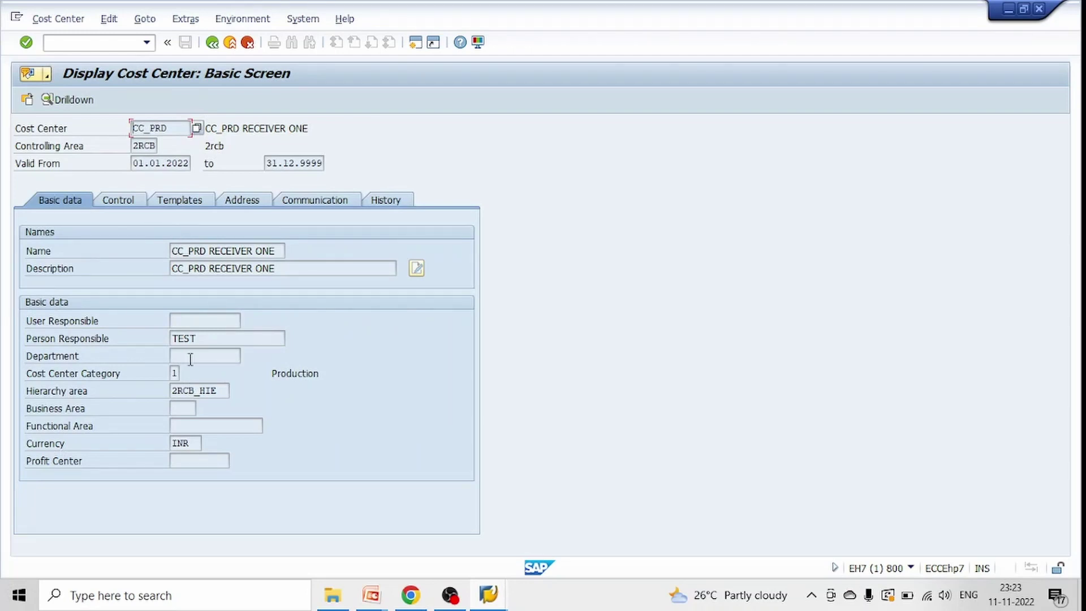
{"action": "left_click", "coordinate": [212, 42]}
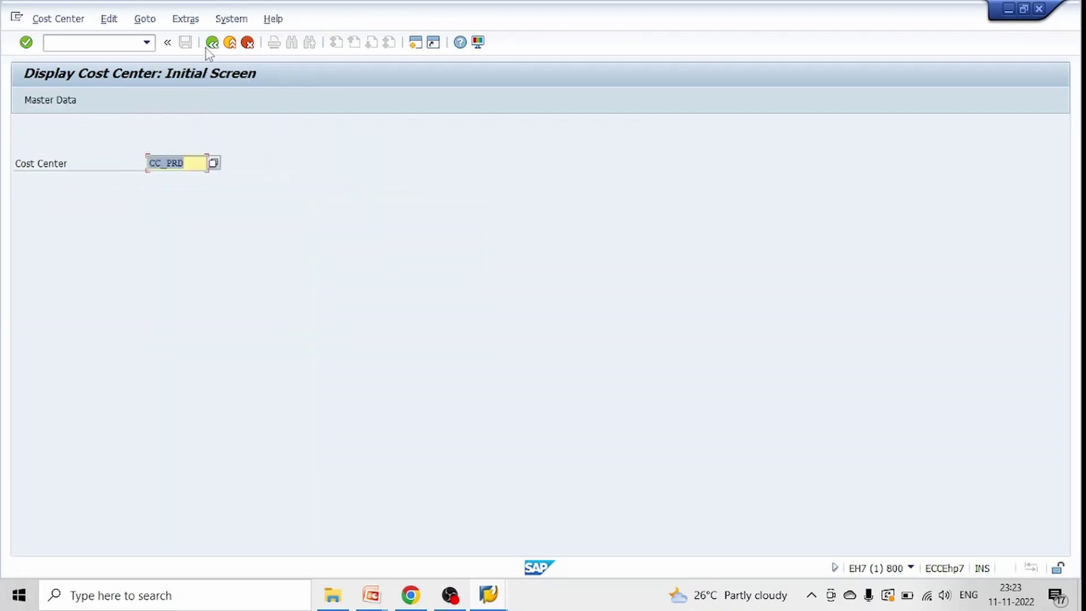
Switch to the PowerPoint Steps in Testing slide listing FB60 through KSU5 and S_ALR_87013611.
{"action": "key", "text": "alt+Tab"}
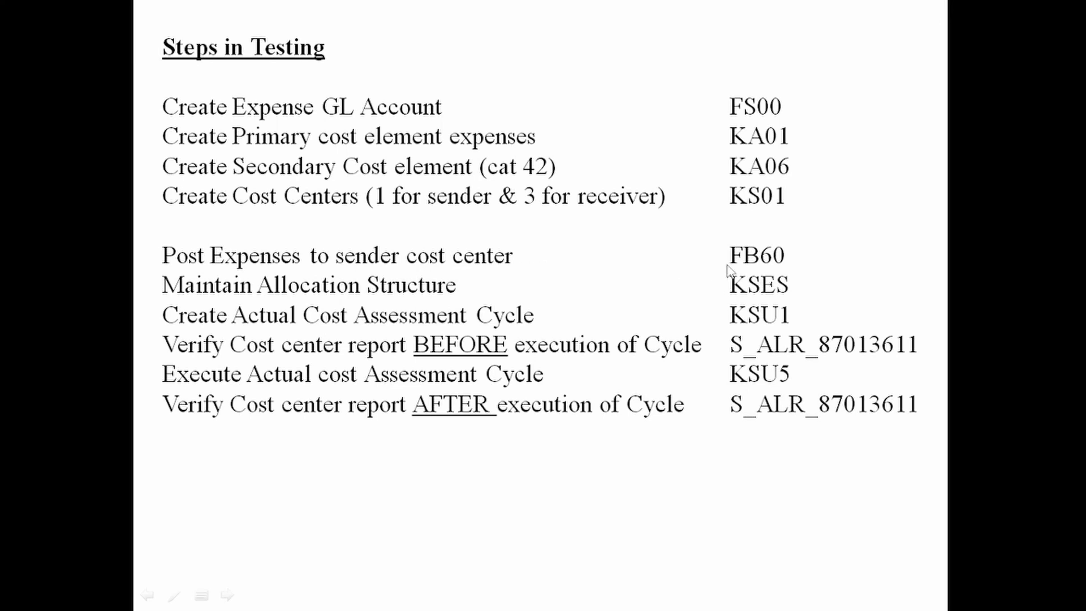
Return to SAP Easy Access and start vendor invoice entry with FB60.
{"action": "key", "text": "alt+Tab"}
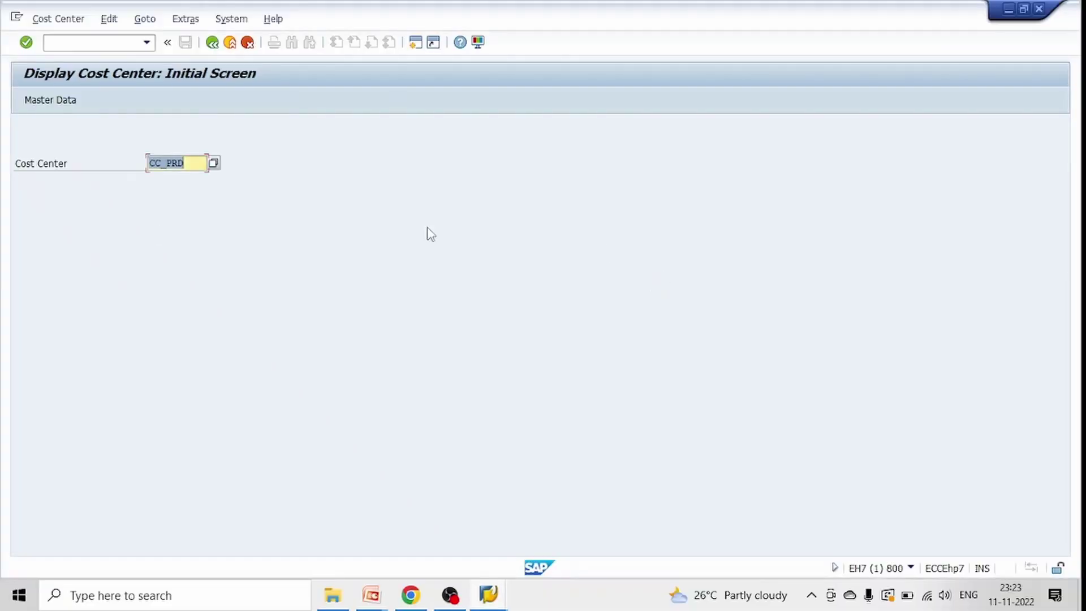
{"action": "left_click", "coordinate": [230, 44]}
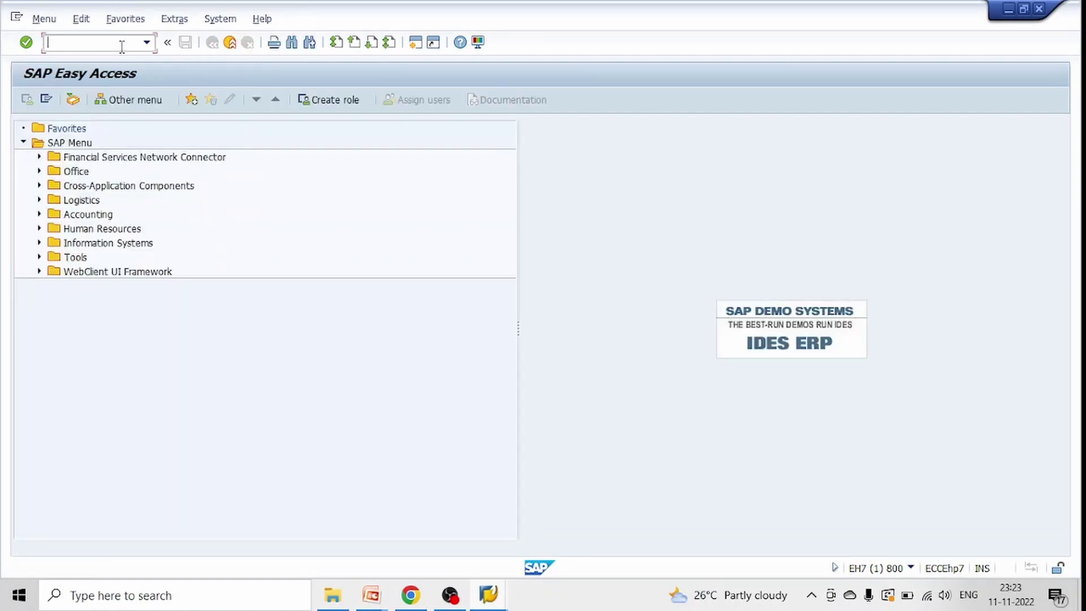
{"action": "type", "text": "FB60"}
{"action": "key", "text": "Return"}
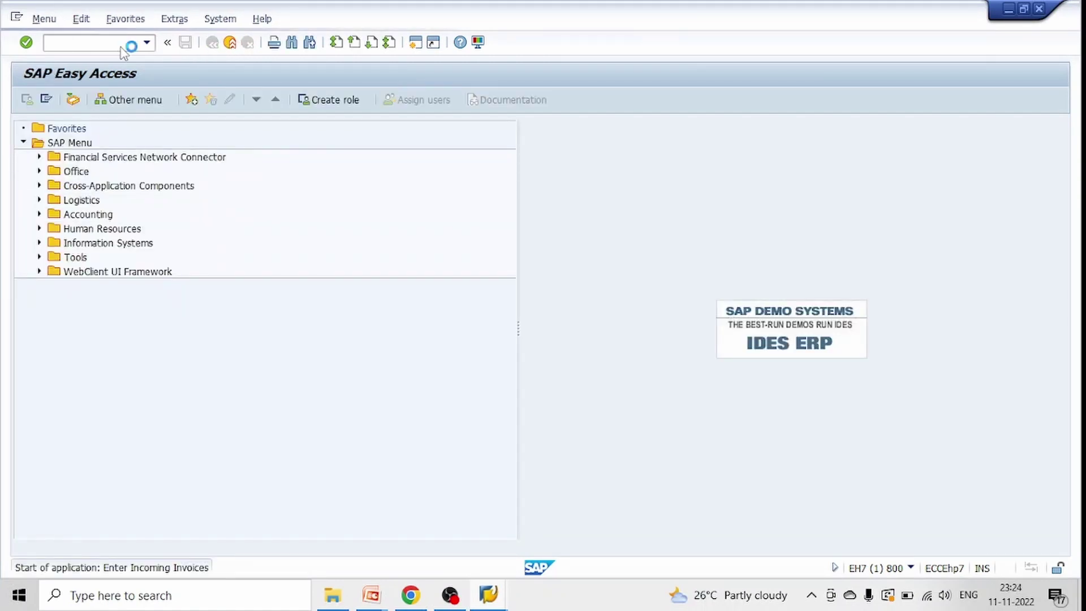
Enter the vendor, invoice date 11.11.2022, amount 100000 and header text RENT EXPENSES.
{"action": "type", "text": "120027"}
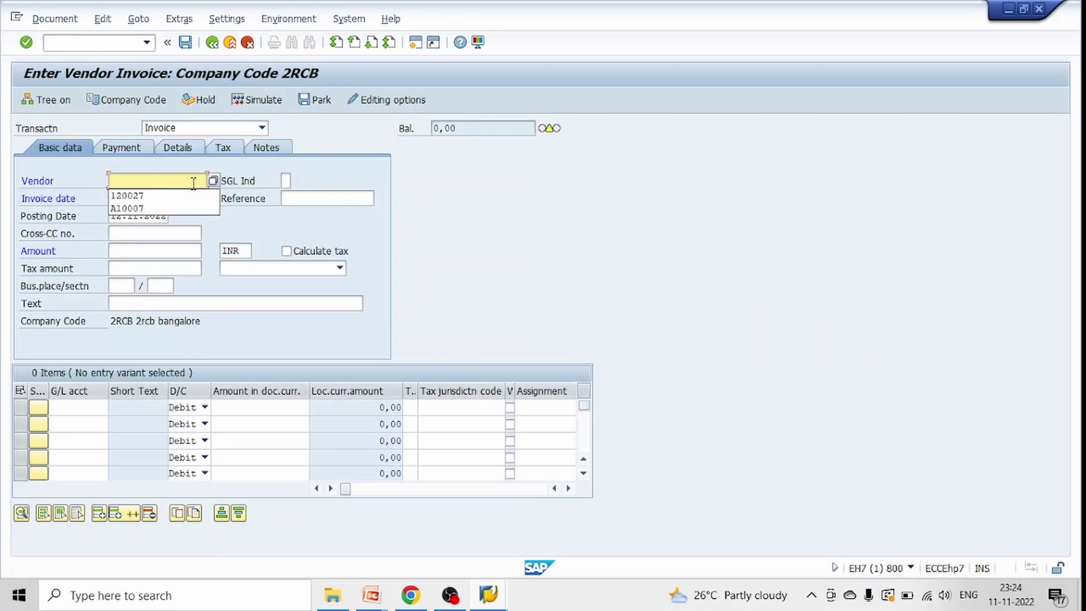
{"action": "key", "text": "Tab"}
{"action": "key", "text": "Tab"}
{"action": "key", "text": "Tab"}
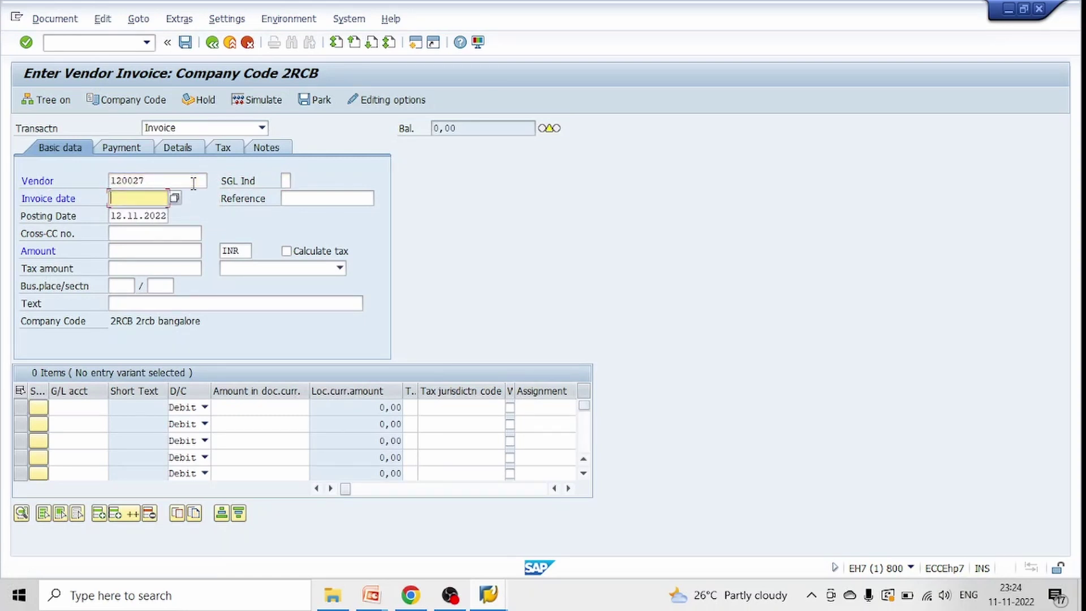
{"action": "type", "text": "0"}
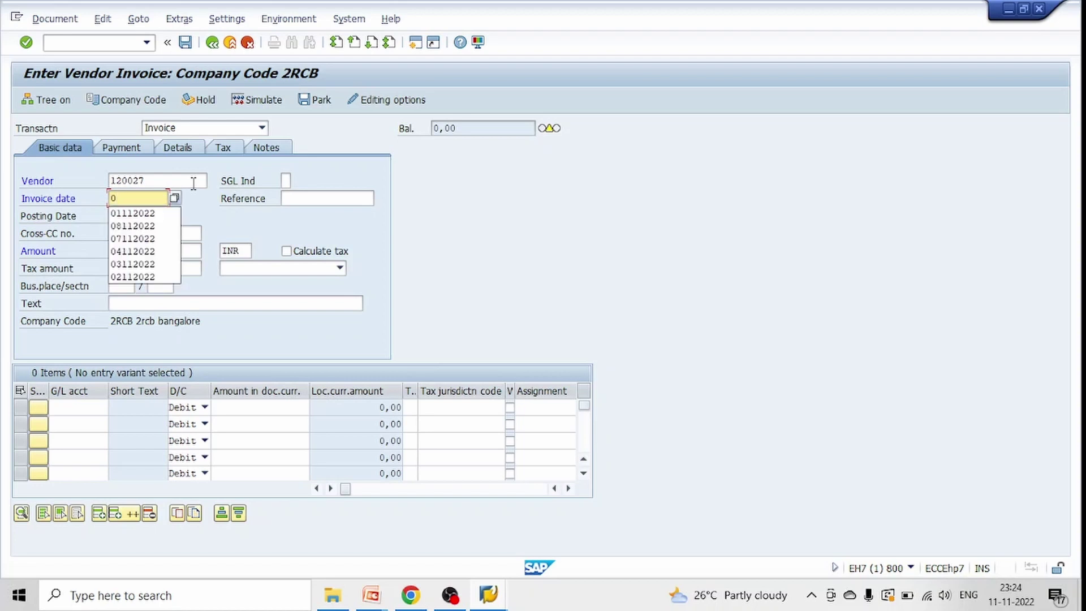
{"action": "key", "text": "BackSpace"}
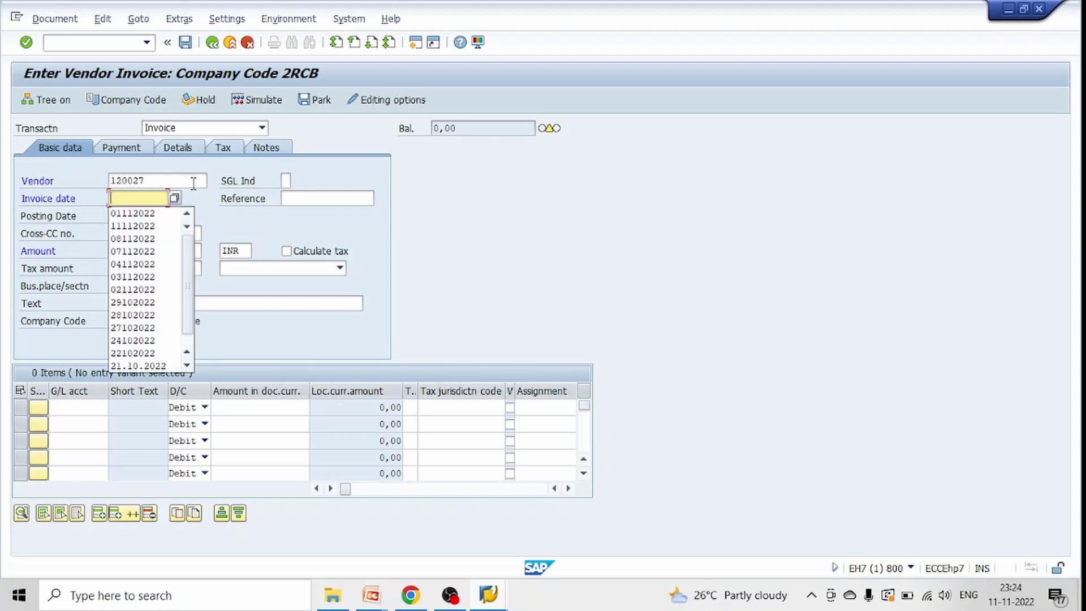
{"action": "type", "text": "11"}
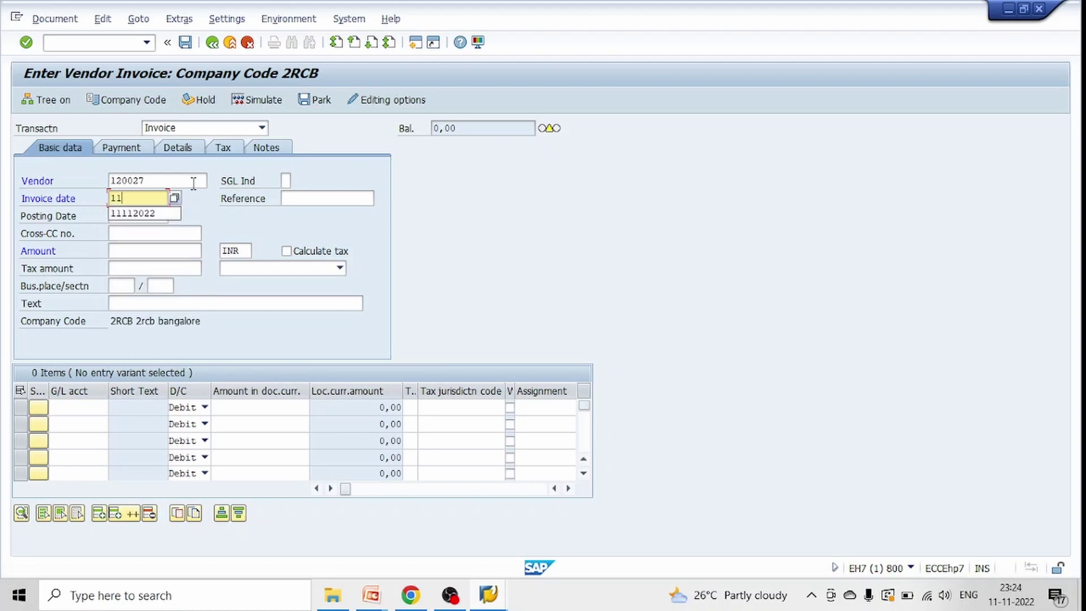
{"action": "type", "text": "112022"}
{"action": "key", "text": "Tab"}
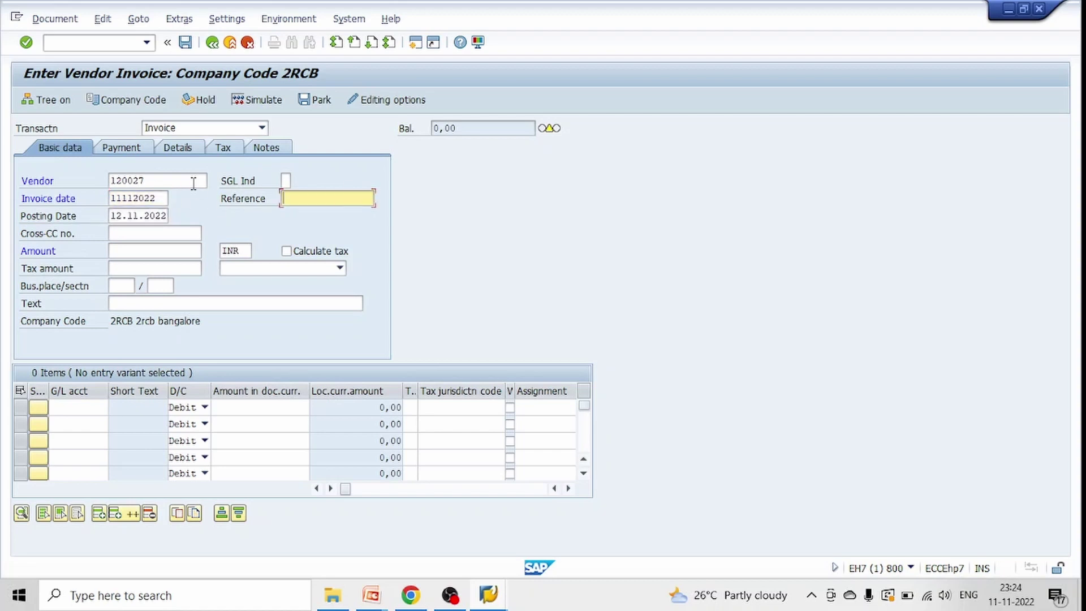
{"action": "key", "text": "Tab"}
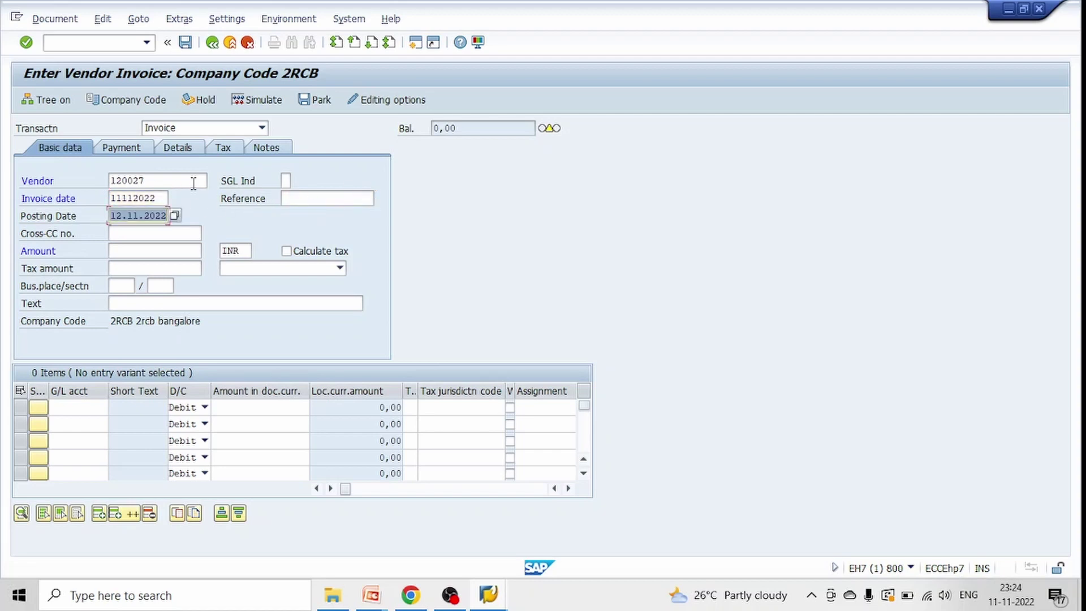
{"action": "key", "text": "Tab"}
{"action": "key", "text": "Tab"}
{"action": "type", "text": "1000"}
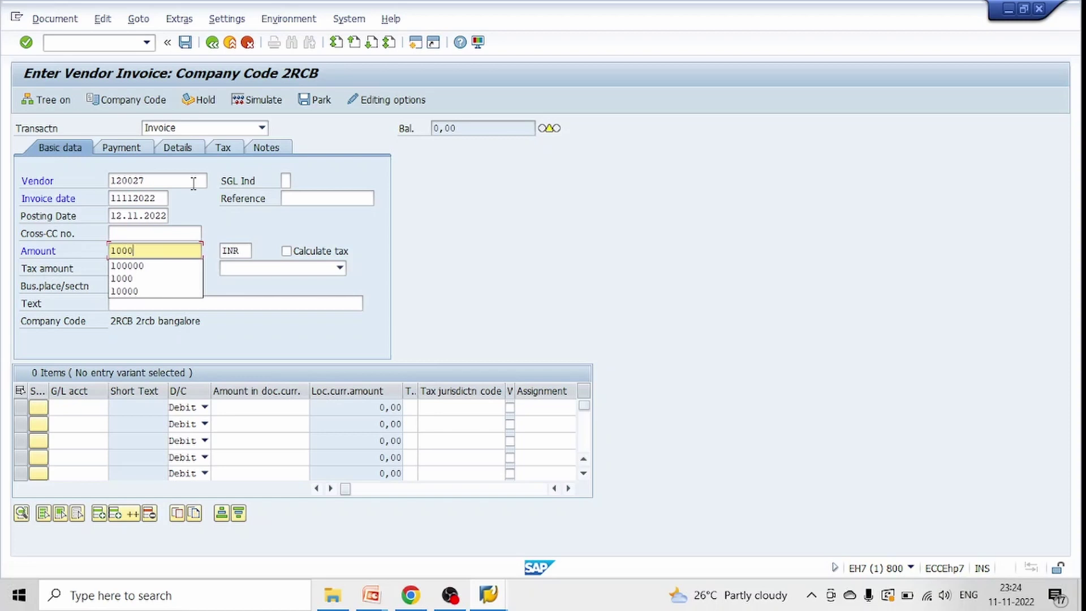
{"action": "type", "text": "00"}
{"action": "key", "text": "Tab"}
{"action": "key", "text": "Tab"}
{"action": "key", "text": "Tab"}
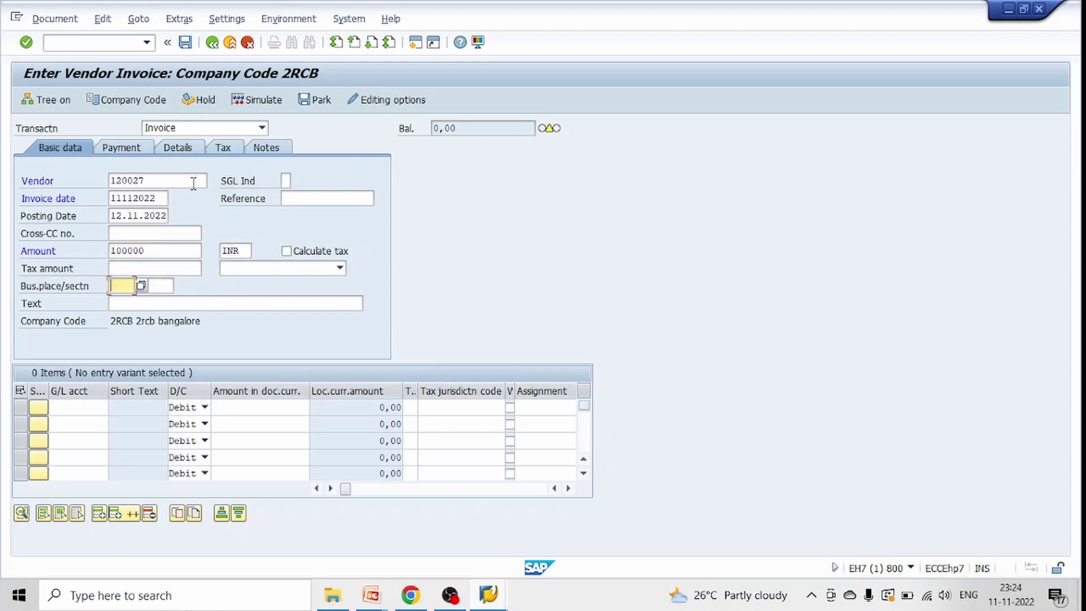
{"action": "key", "text": "Tab"}
{"action": "key", "text": "Tab"}
{"action": "type", "text": "REN"}
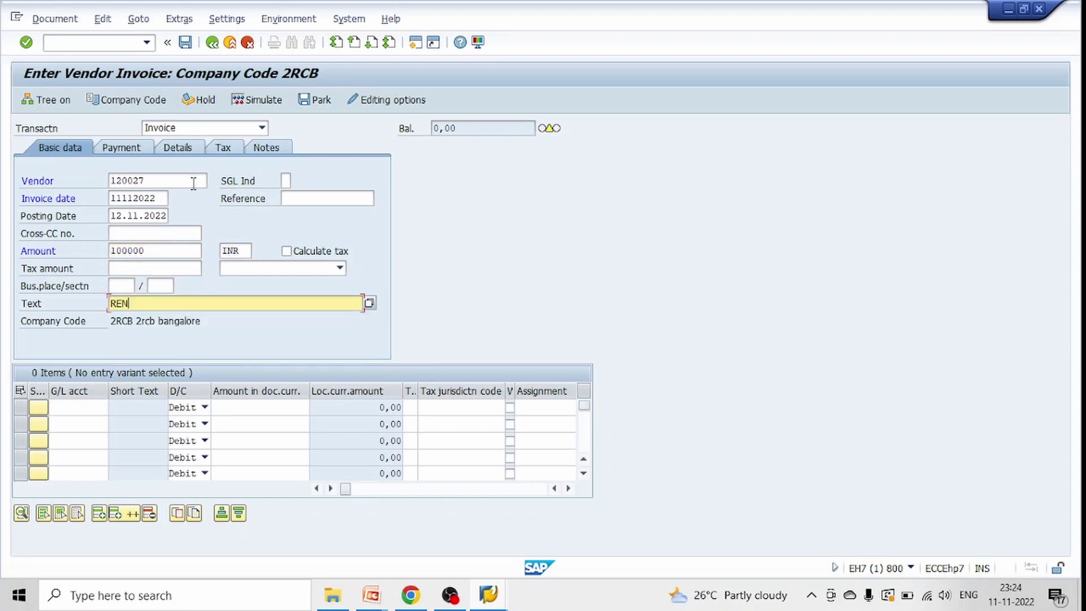
{"action": "type", "text": "T EXPENSES"}
{"action": "key", "text": "Tab"}
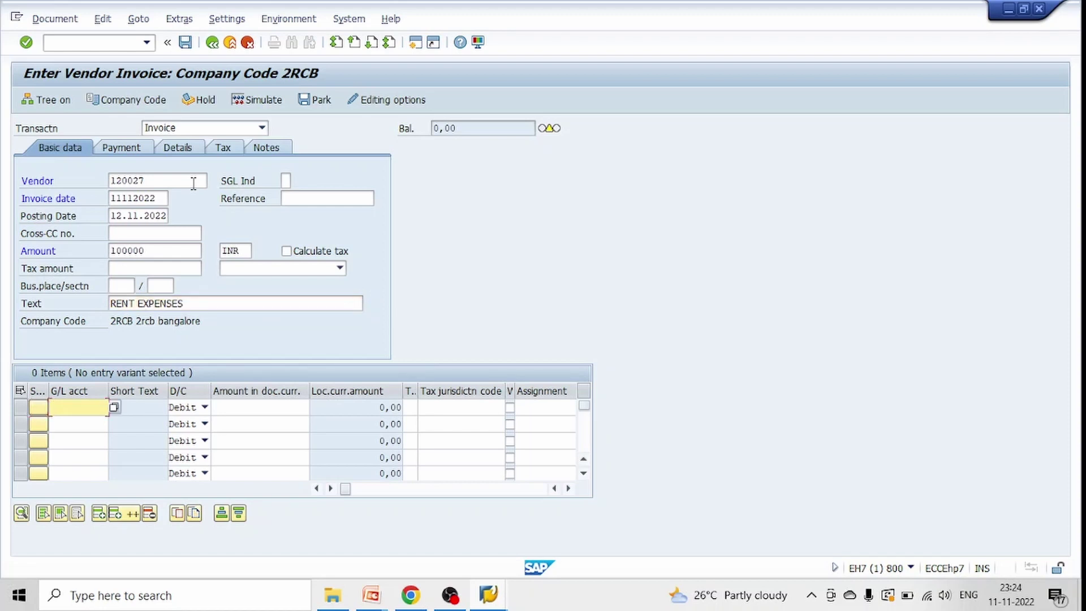
Add a 100000 line item on G/L account 4019 and move to its cost center cell.
{"action": "type", "text": "401"}
{"action": "key", "text": "Tab"}
{"action": "key", "text": "Tab"}
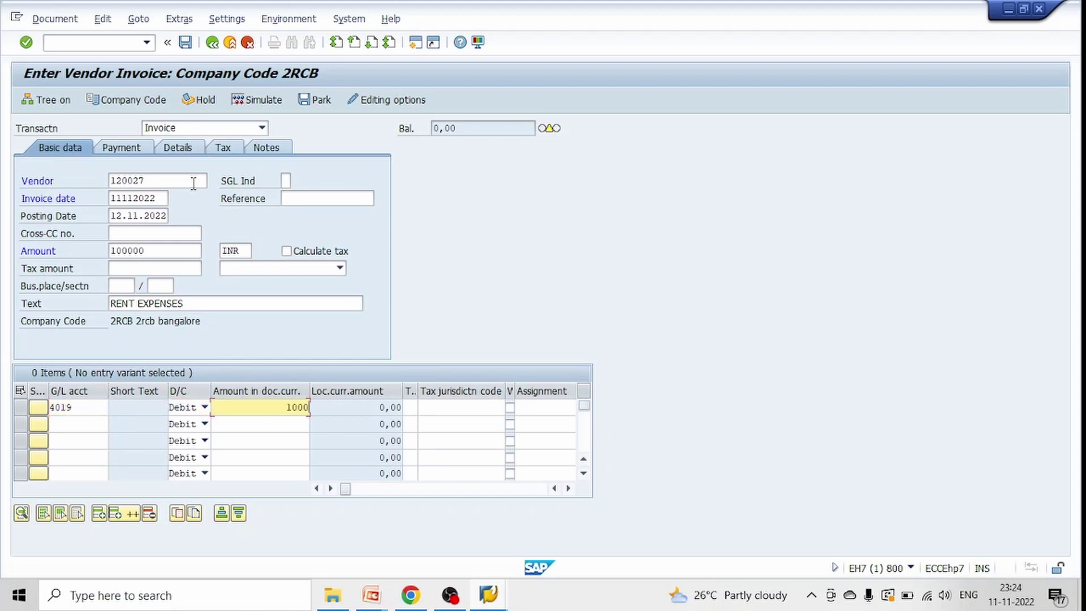
{"action": "key", "text": "Tab"}
{"action": "key", "text": "Tab"}
{"action": "key", "text": "Tab"}
{"action": "key", "text": "Tab"}
{"action": "key", "text": "Tab"}
{"action": "key", "text": "Tab"}
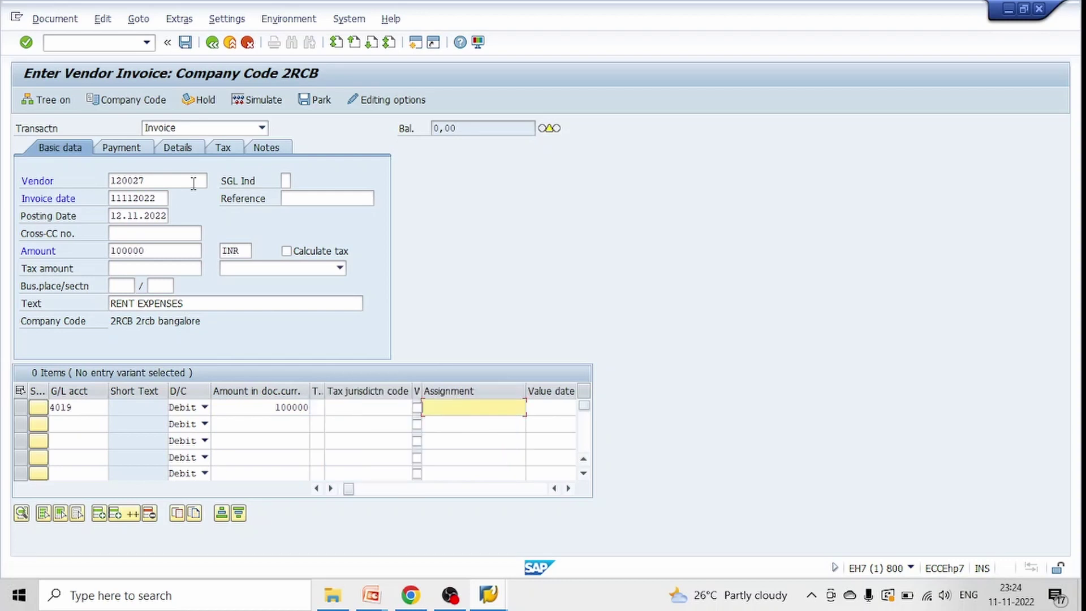
{"action": "key", "text": "Down"}
{"action": "key", "text": "Return"}
{"action": "key", "text": "Tab"}
{"action": "key", "text": "Tab"}
{"action": "key", "text": "Tab"}
{"action": "key", "text": "Tab"}
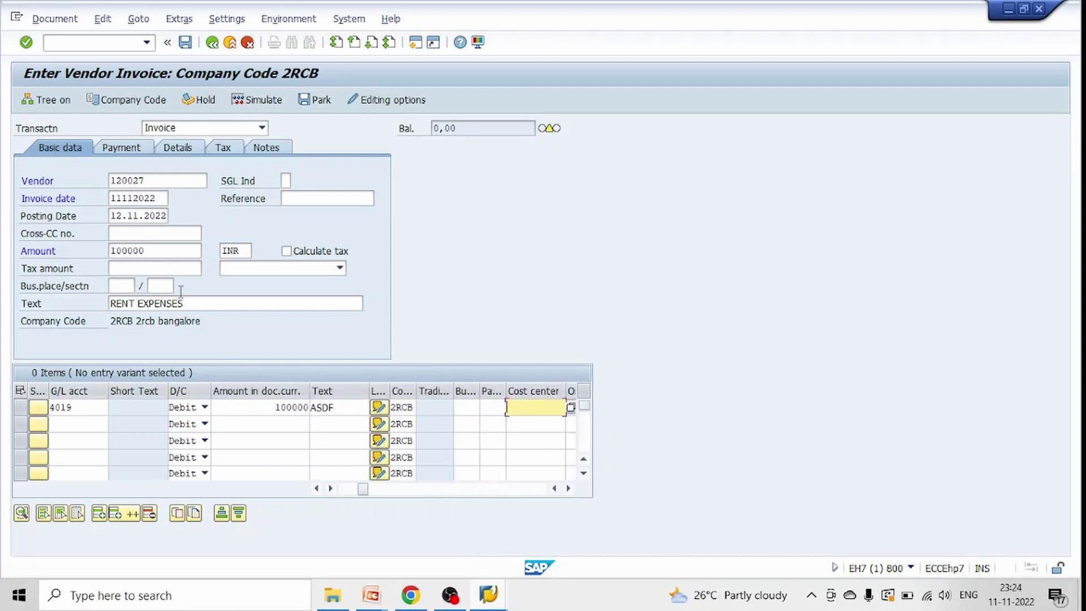
Assign cost center CC_ADM SENDER to the 4019 line, validate the balanced invoice and post it.
{"action": "left_click", "coordinate": [570, 407]}
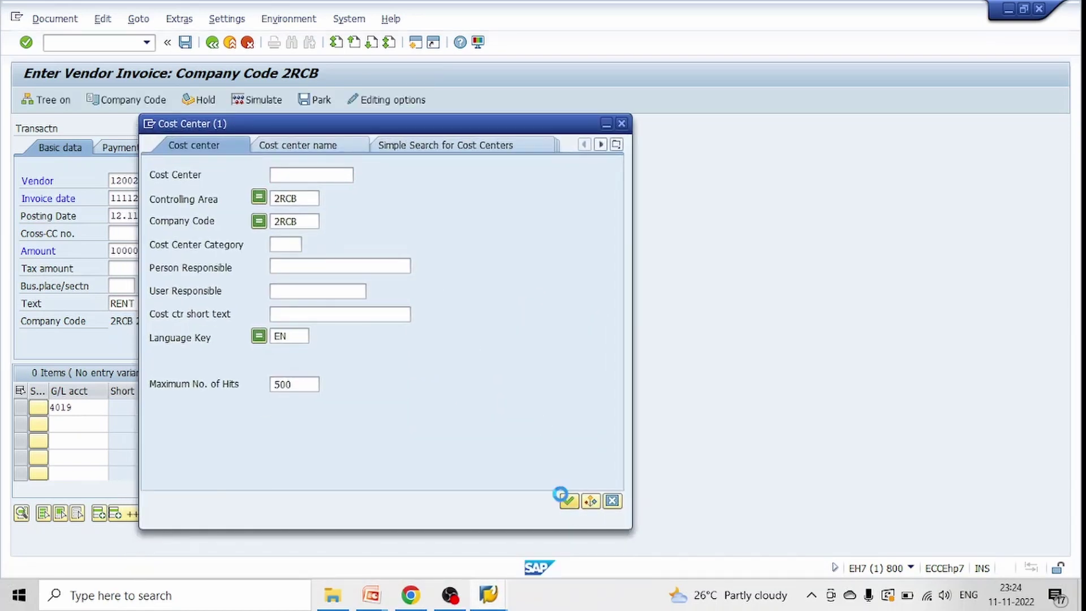
{"action": "left_click", "coordinate": [569, 501]}
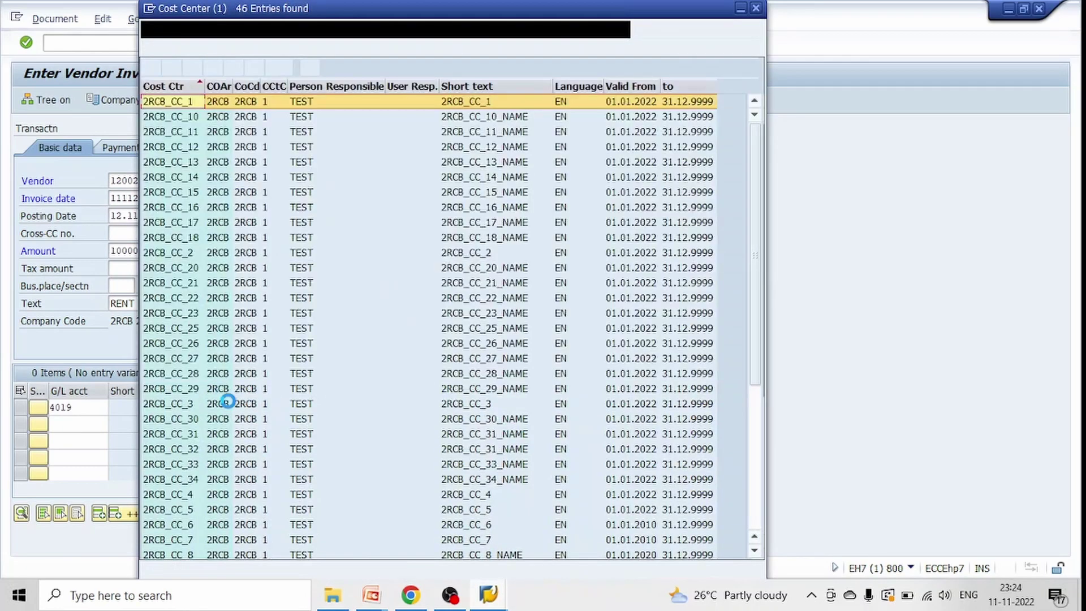
{"action": "scroll", "coordinate": [512, 467], "scroll_direction": "down", "scroll_amount": 8}
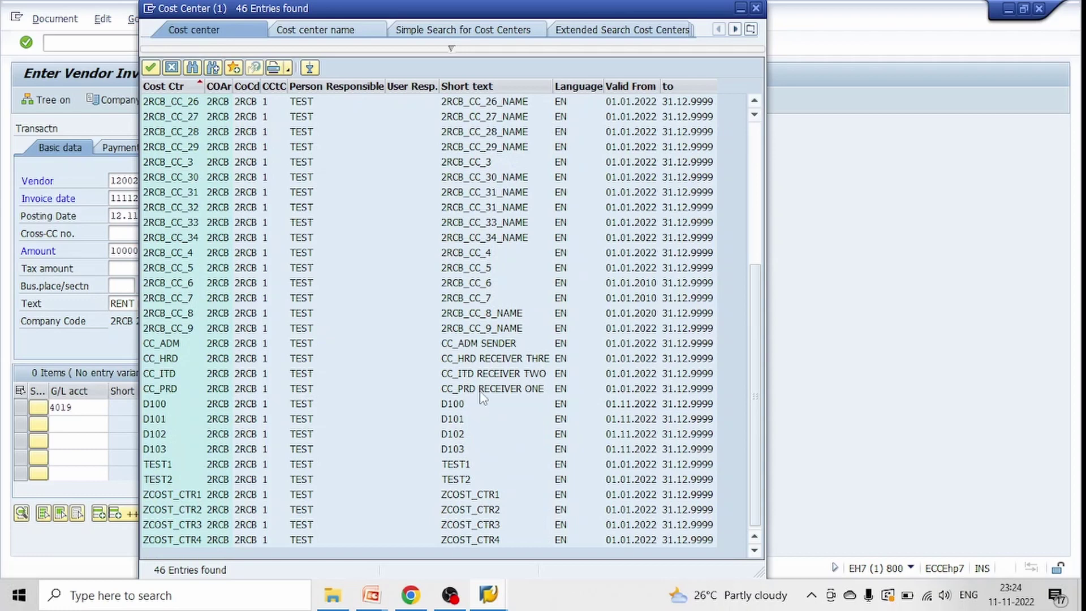
{"action": "left_click", "coordinate": [465, 344]}
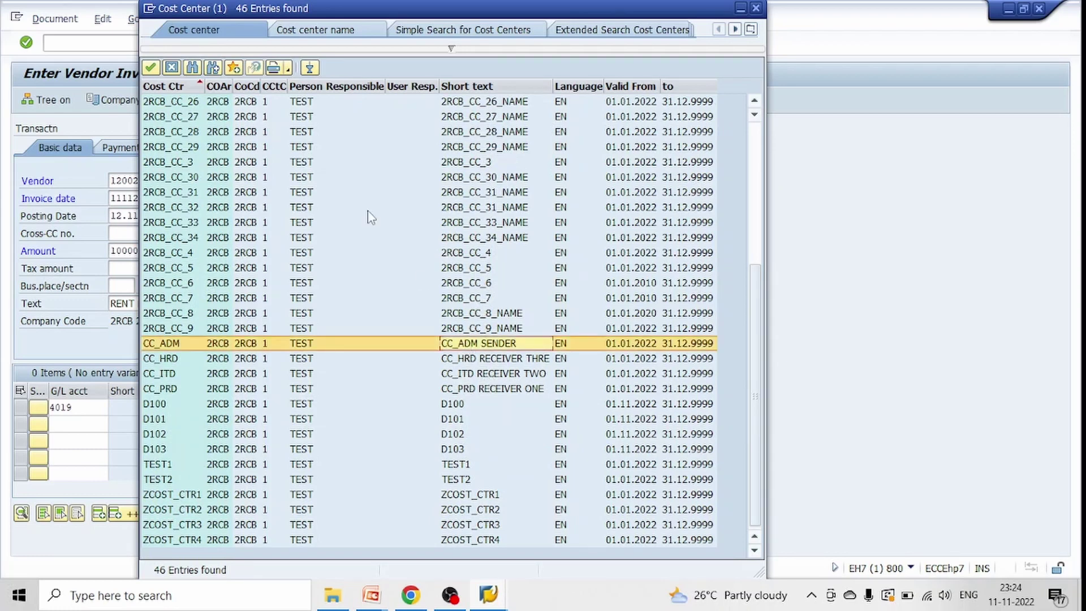
{"action": "left_click", "coordinate": [151, 68]}
{"action": "key", "text": "Return"}
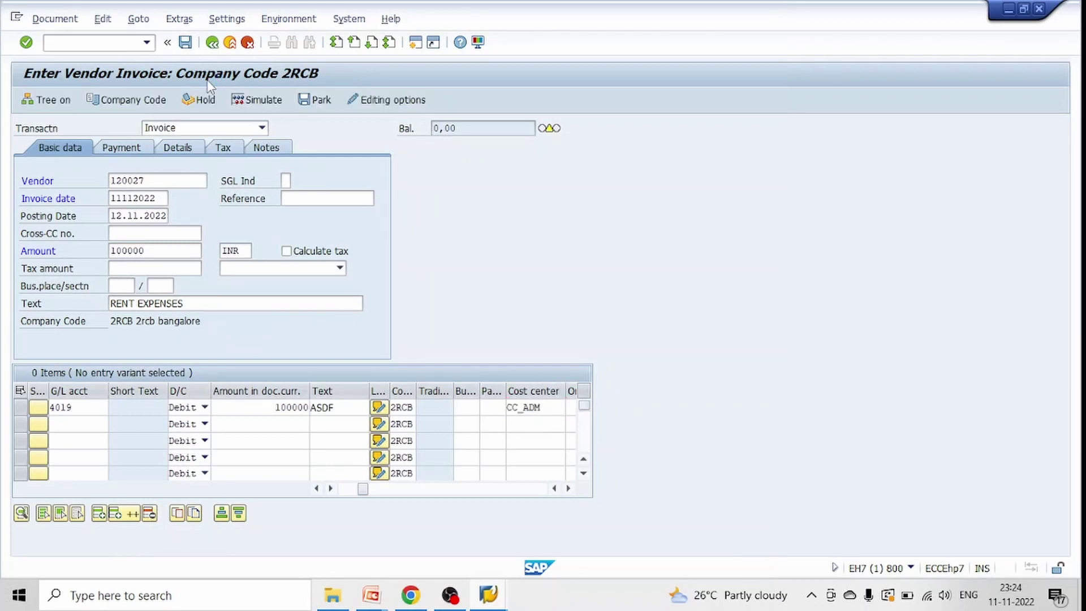
{"action": "left_click", "coordinate": [185, 42]}
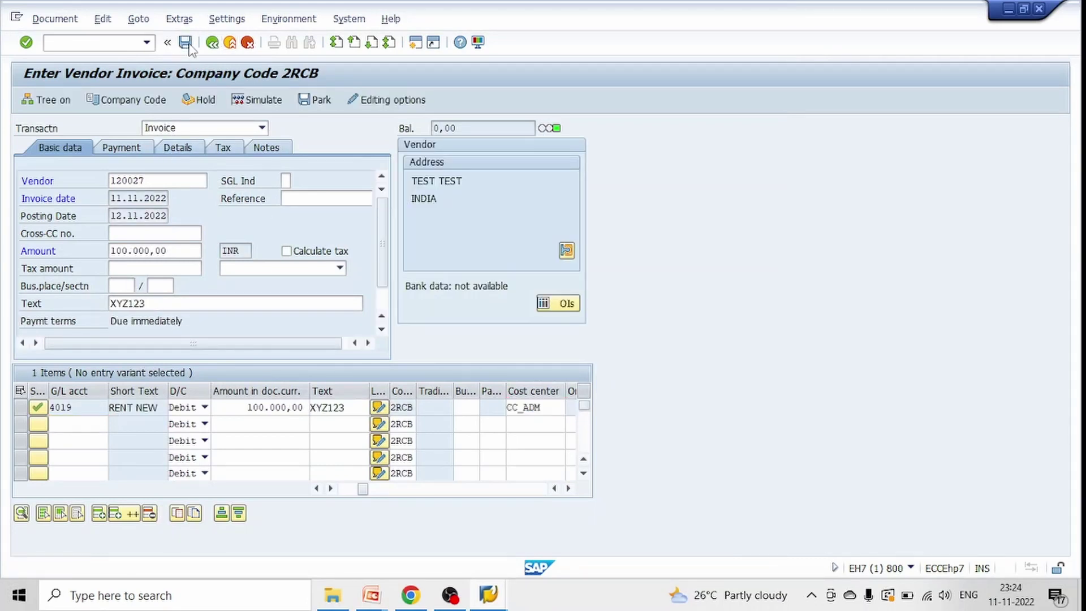
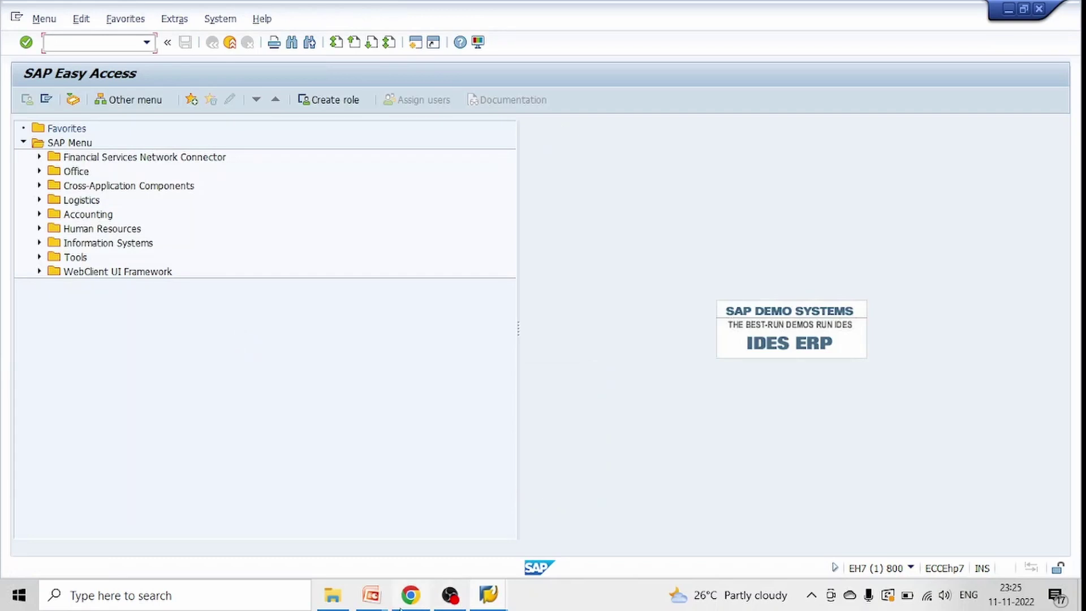
Check the Steps in Testing slide, then run transaction KSES for allocation structures.
{"action": "mouse_move", "coordinate": [382, 600]}
{"action": "left_click", "coordinate": [481, 535]}
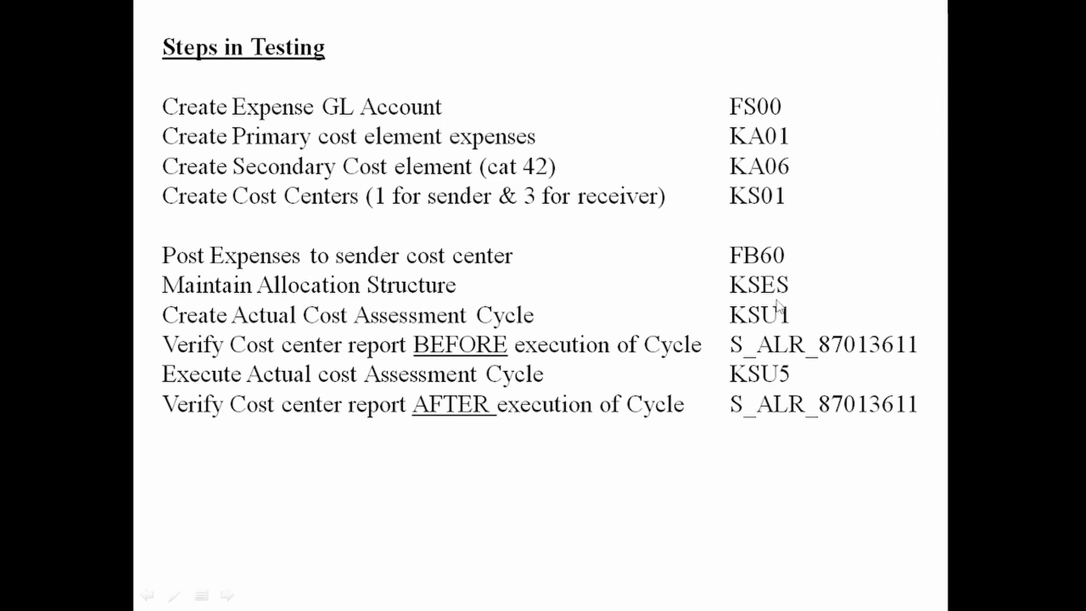
{"action": "key", "text": "alt+Tab"}
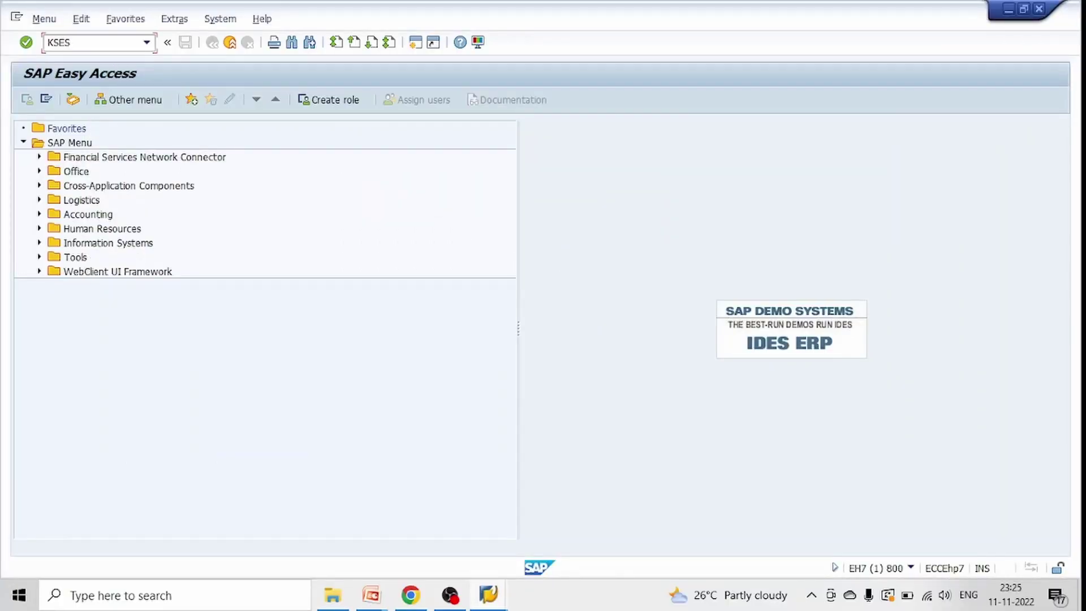
{"action": "key", "text": "Return"}
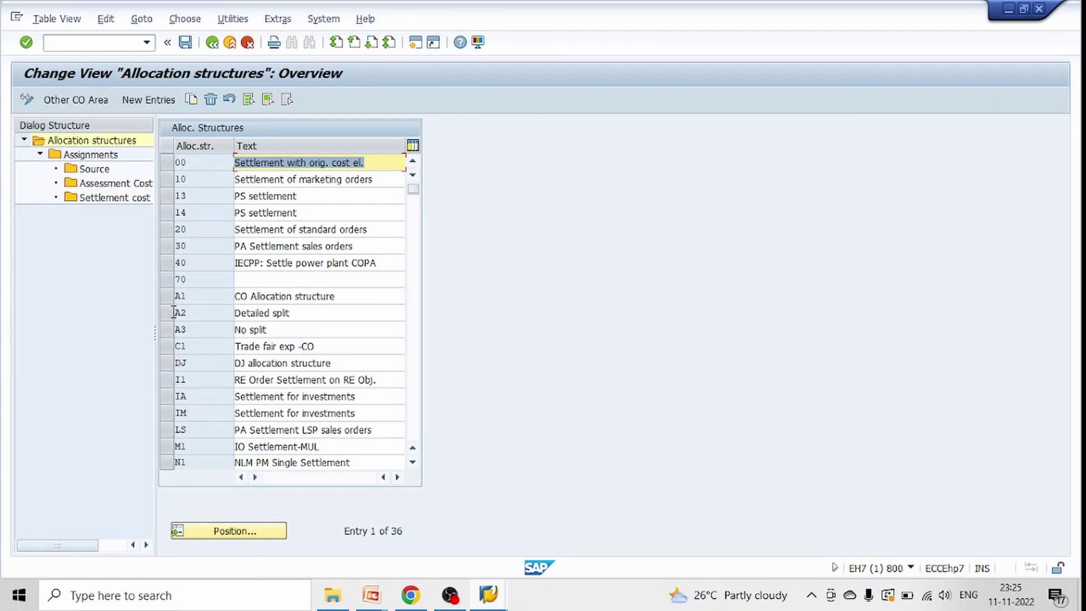
In structure A1's Assignments, create new entry Z11 with the text TEST ASSIGNMENT.
{"action": "left_click", "coordinate": [166, 297]}
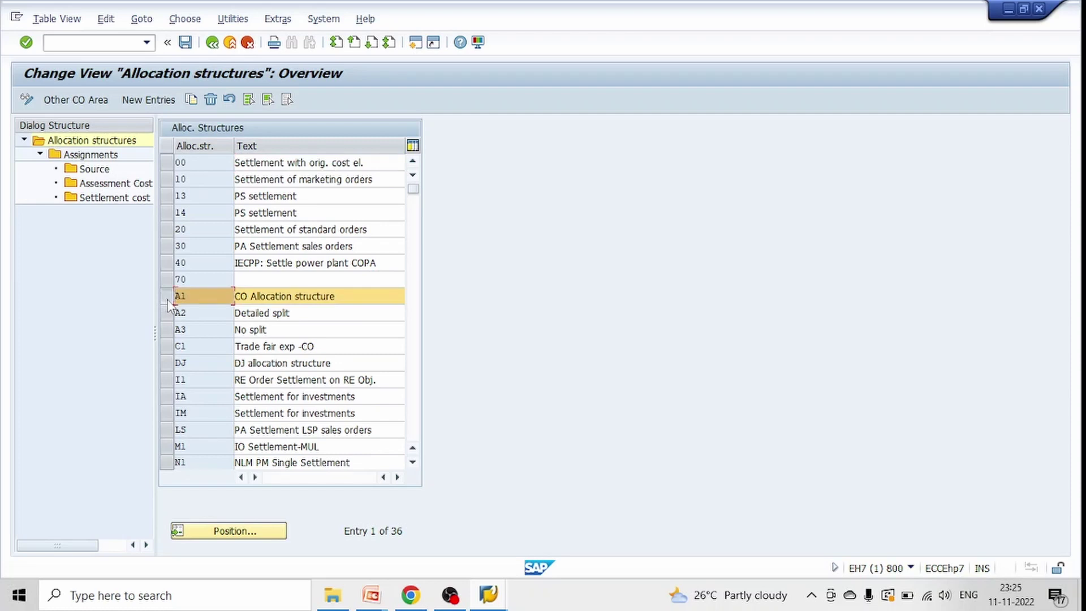
{"action": "double_click", "coordinate": [95, 155]}
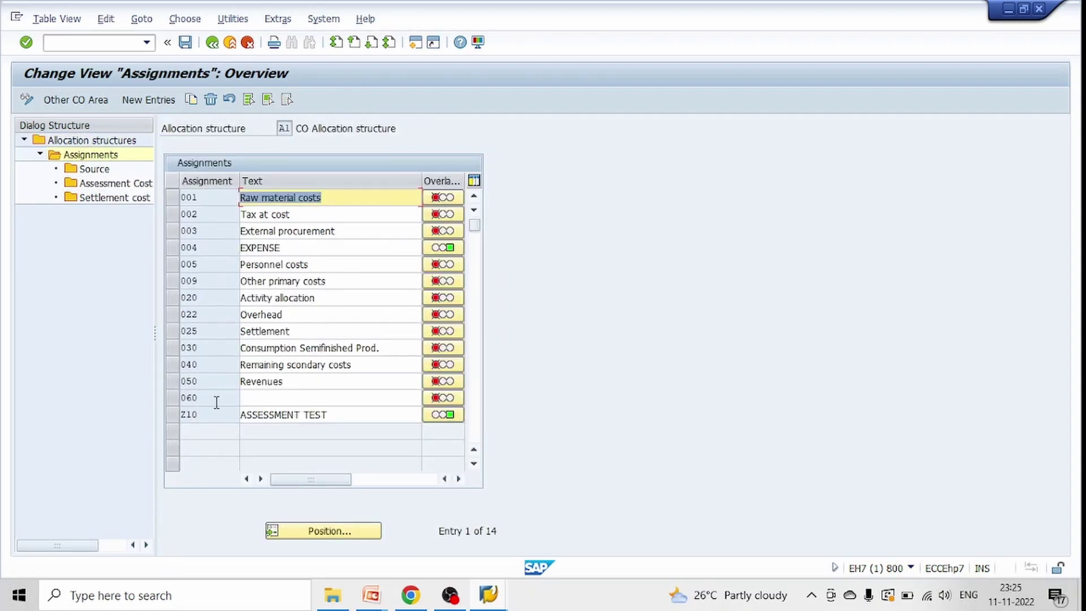
{"action": "left_click", "coordinate": [139, 100]}
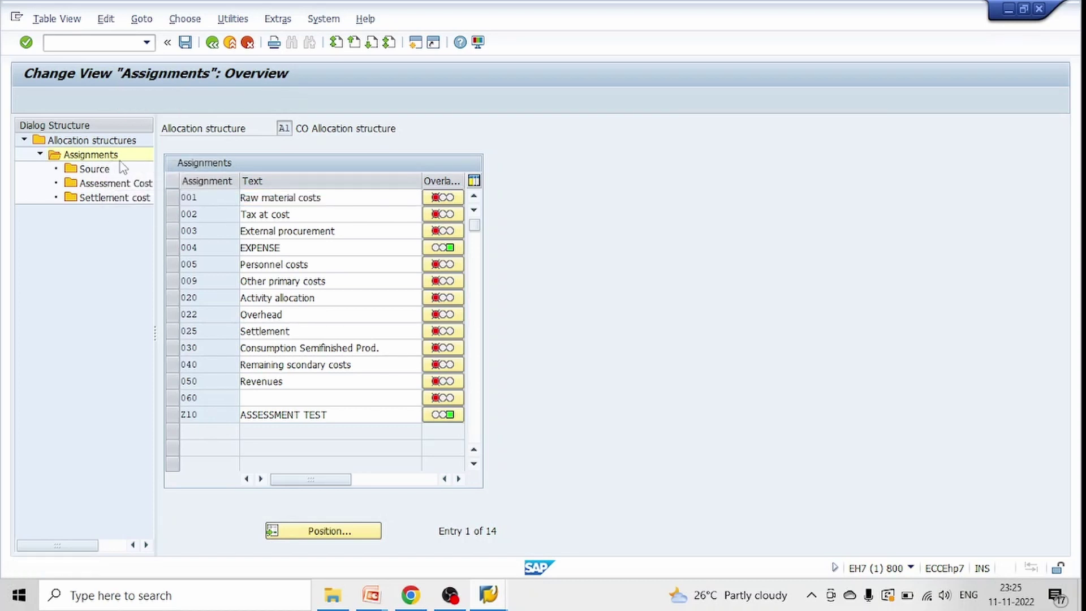
{"action": "type", "text": "Z"}
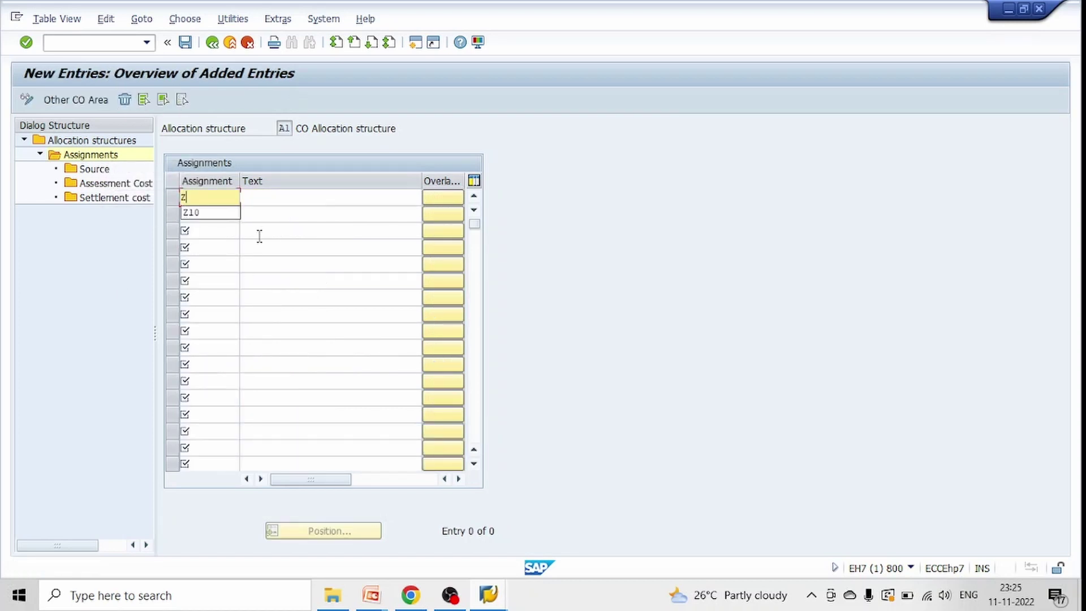
{"action": "type", "text": "11"}
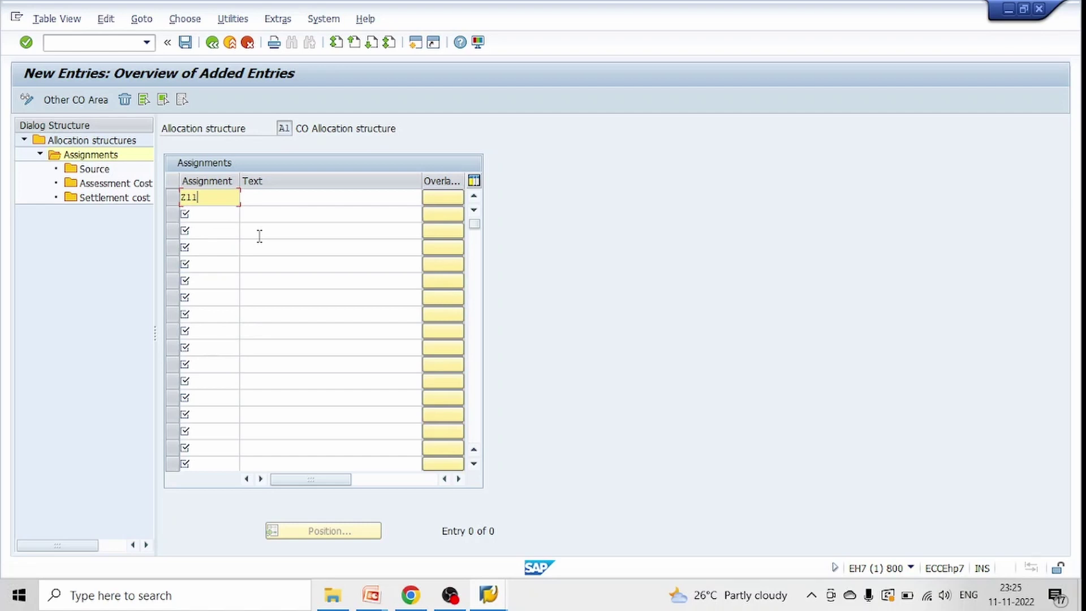
{"action": "key", "text": "Tab"}
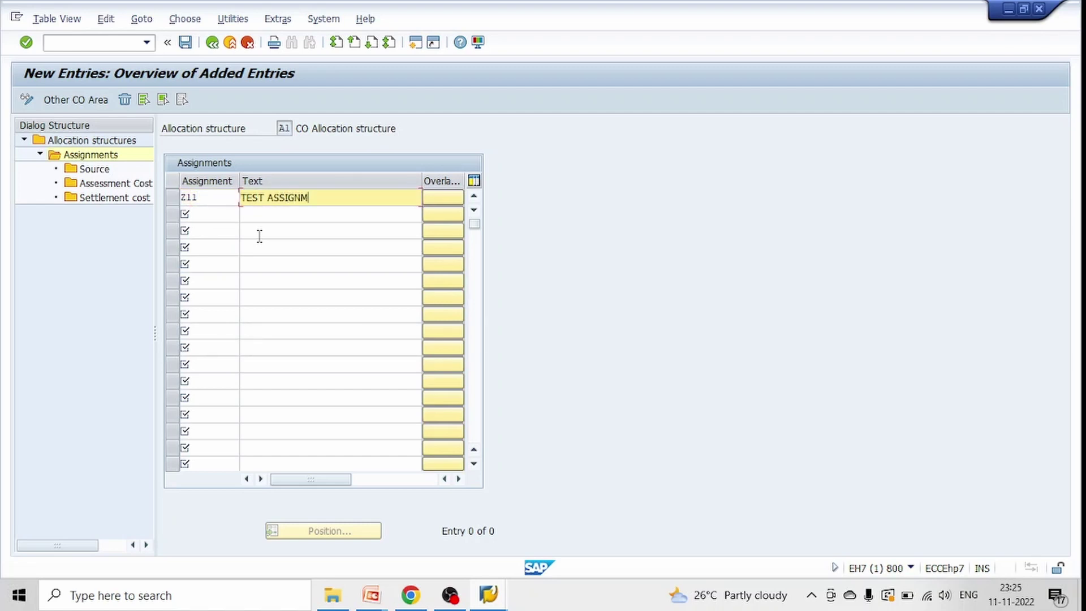
{"action": "key", "text": "Return"}
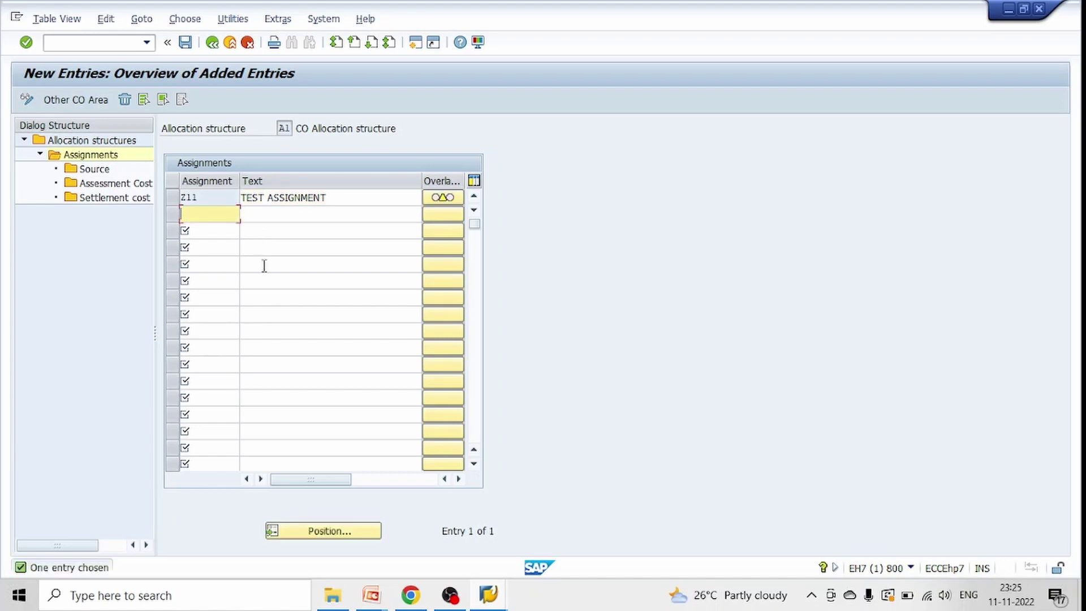
{"action": "double_click", "coordinate": [94, 169]}
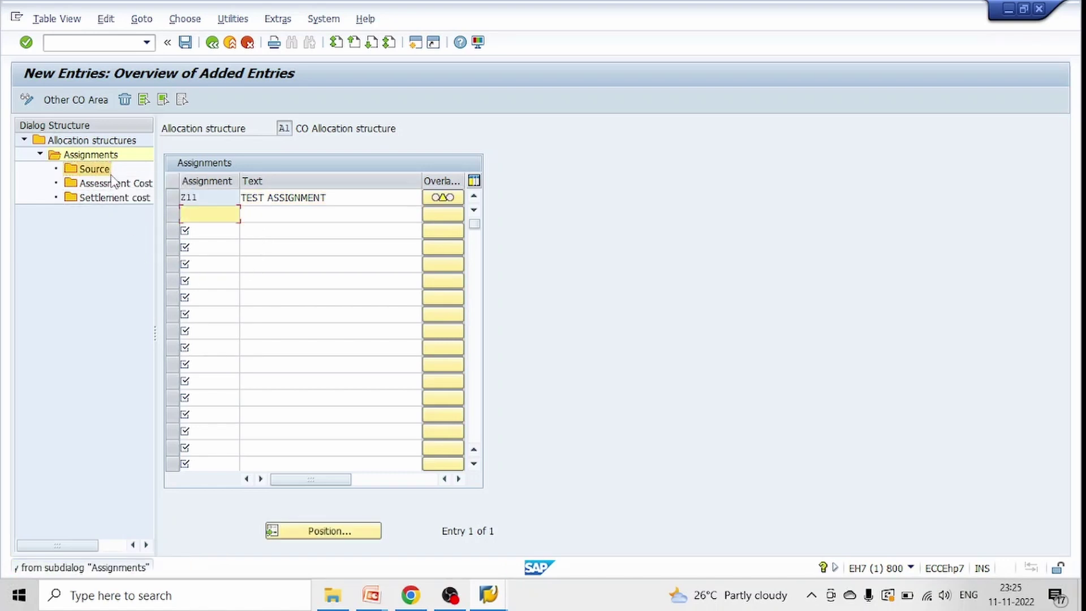
Set the source cost element of assignment Z11 to 4019.
{"action": "left_click", "coordinate": [171, 197]}
{"action": "double_click", "coordinate": [92, 169]}
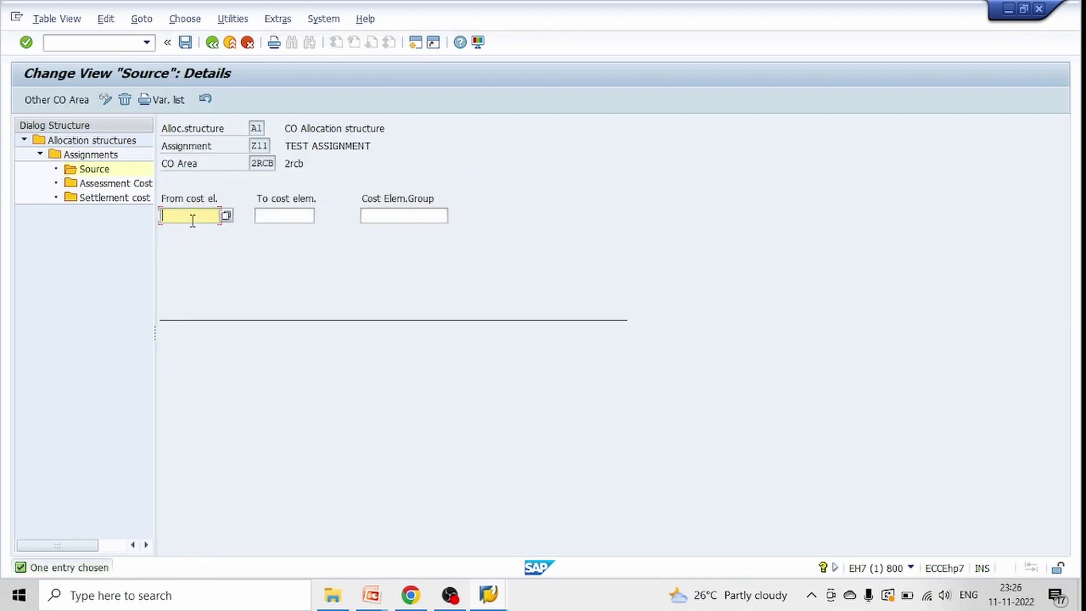
{"action": "type", "text": "4019"}
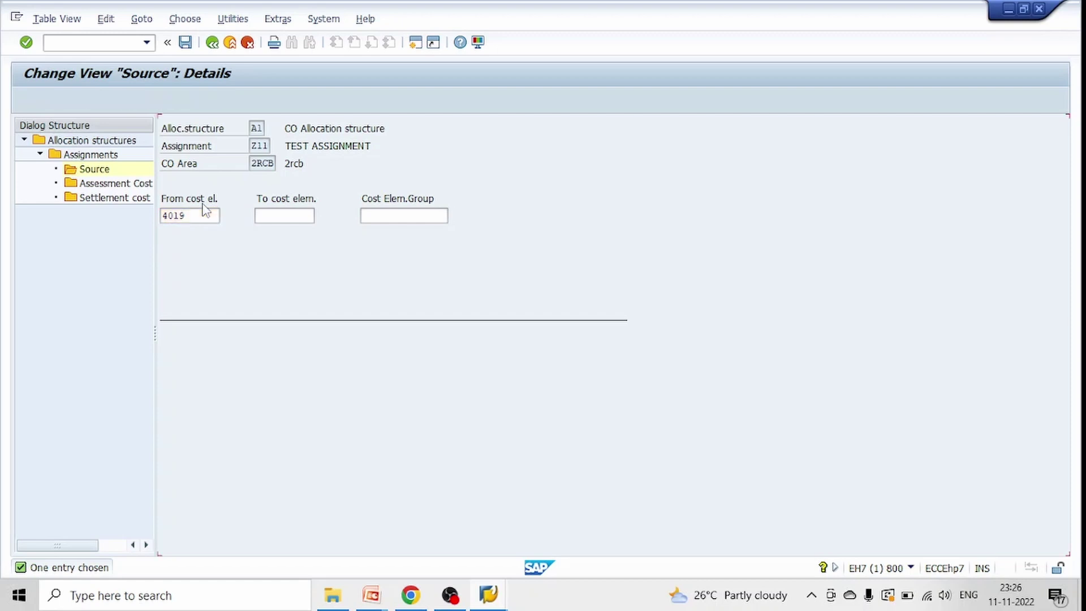
{"action": "key", "text": "Return"}
Pick assessment cost element 421001 (SEC CE2 ASSESMENT) for Z11 from the F4 list.
{"action": "double_click", "coordinate": [115, 184]}
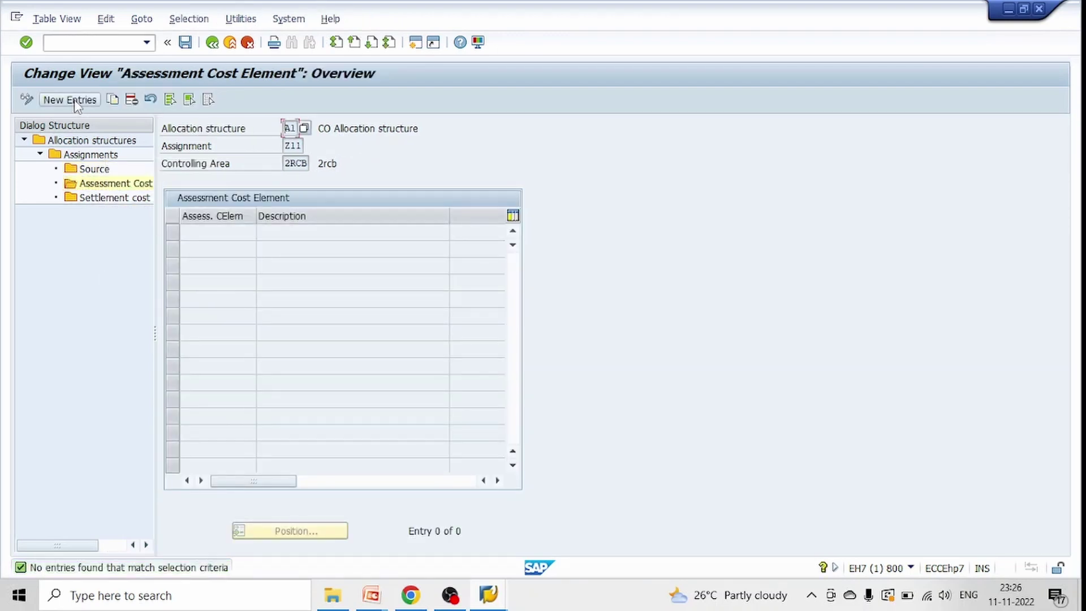
{"action": "left_click", "coordinate": [69, 99]}
{"action": "left_click", "coordinate": [215, 232]}
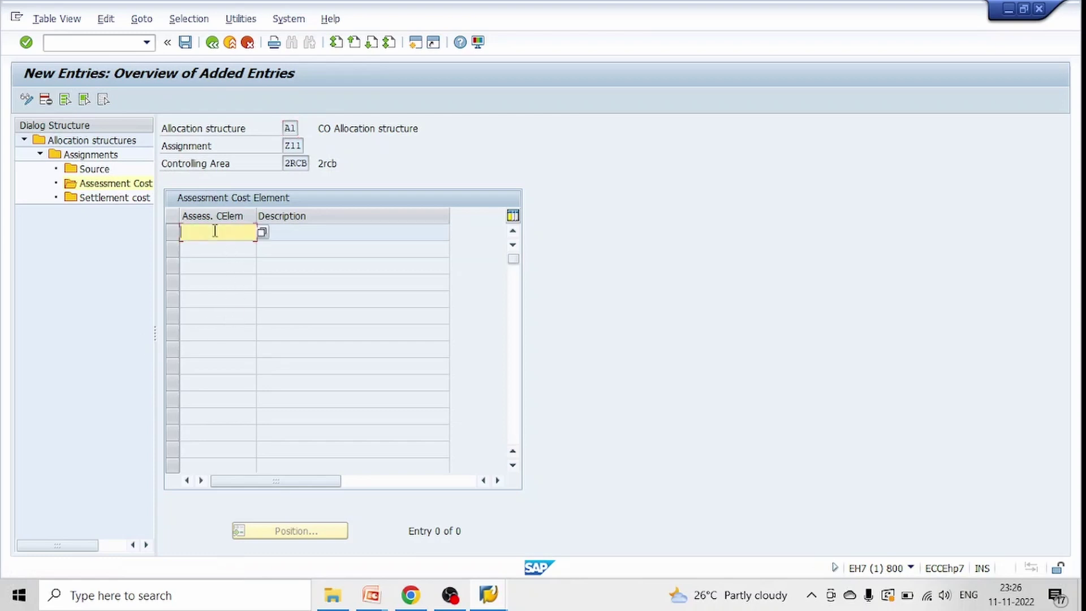
{"action": "left_click", "coordinate": [262, 233]}
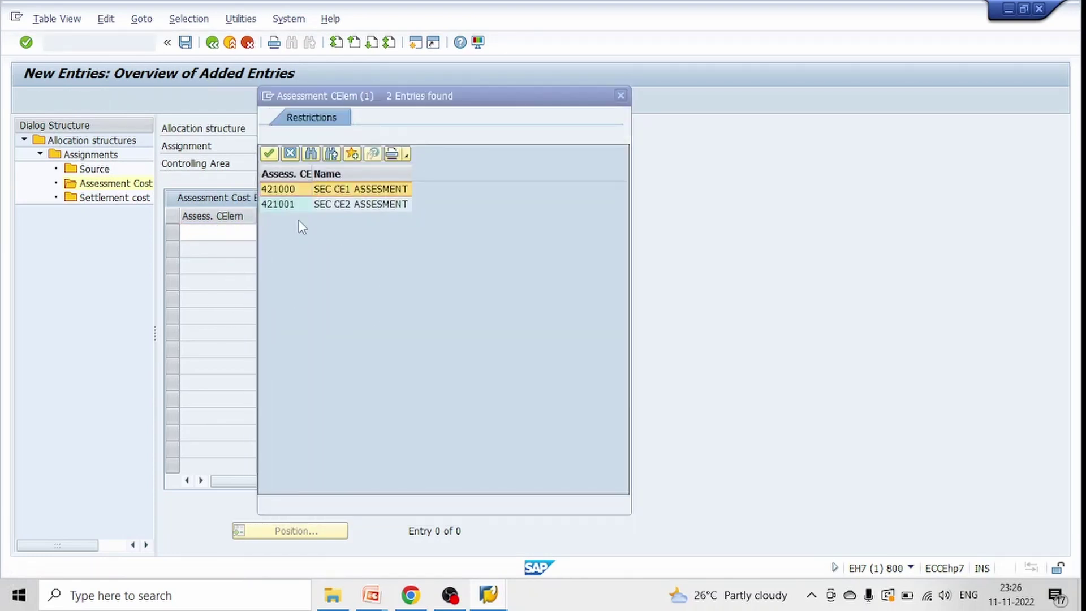
{"action": "double_click", "coordinate": [285, 203]}
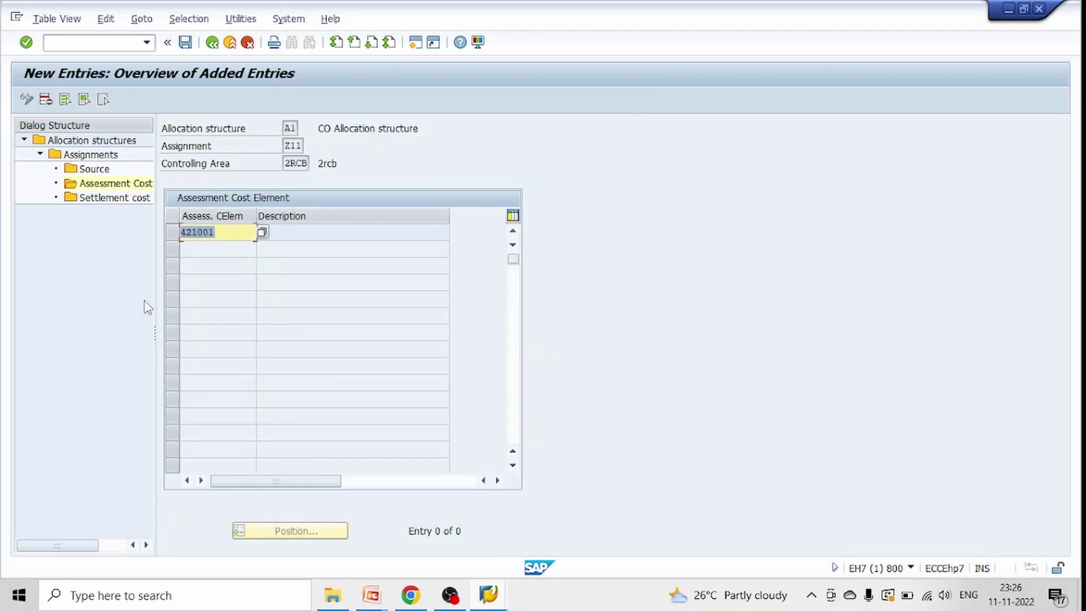
{"action": "key", "text": "Return"}
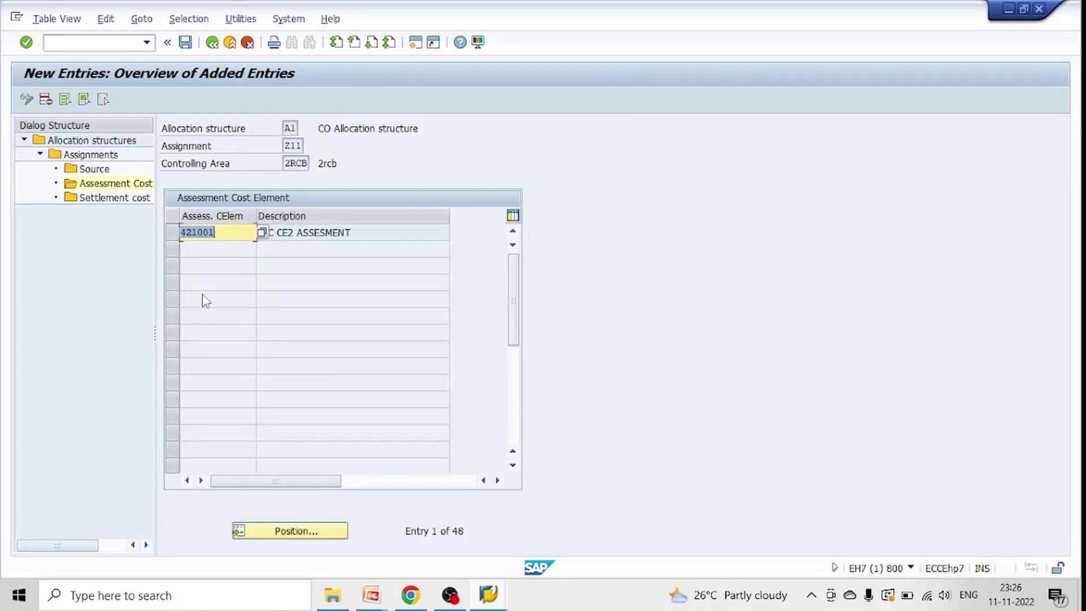
{"action": "double_click", "coordinate": [112, 202]}
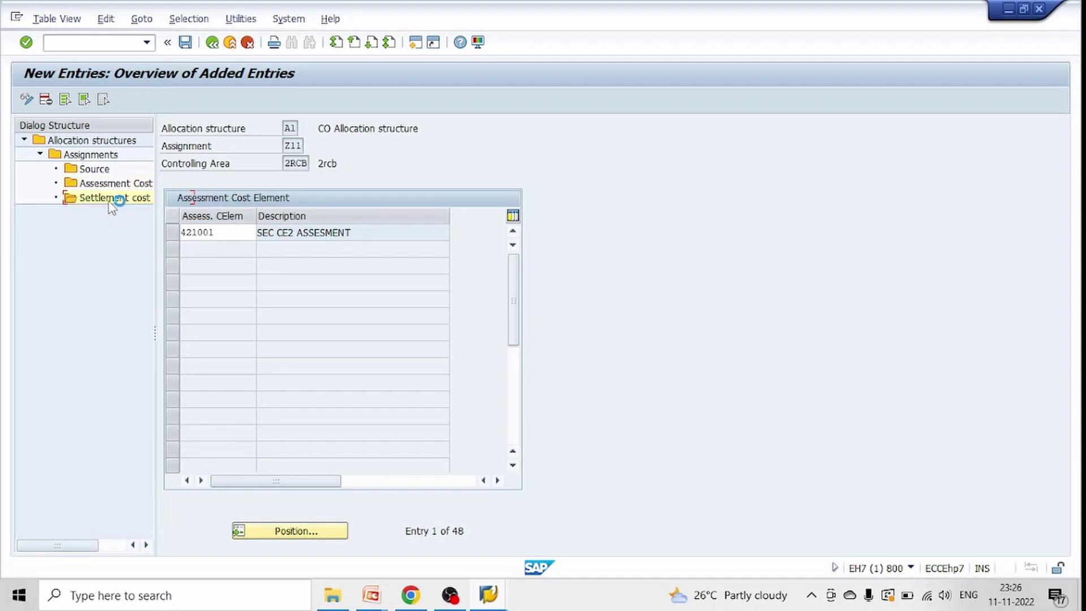
Add a settlement entry for Z11 with receiver category CTR, settled by cost element.
{"action": "left_click_drag", "start_coordinate": [154, 328], "coordinate": [181, 330]}
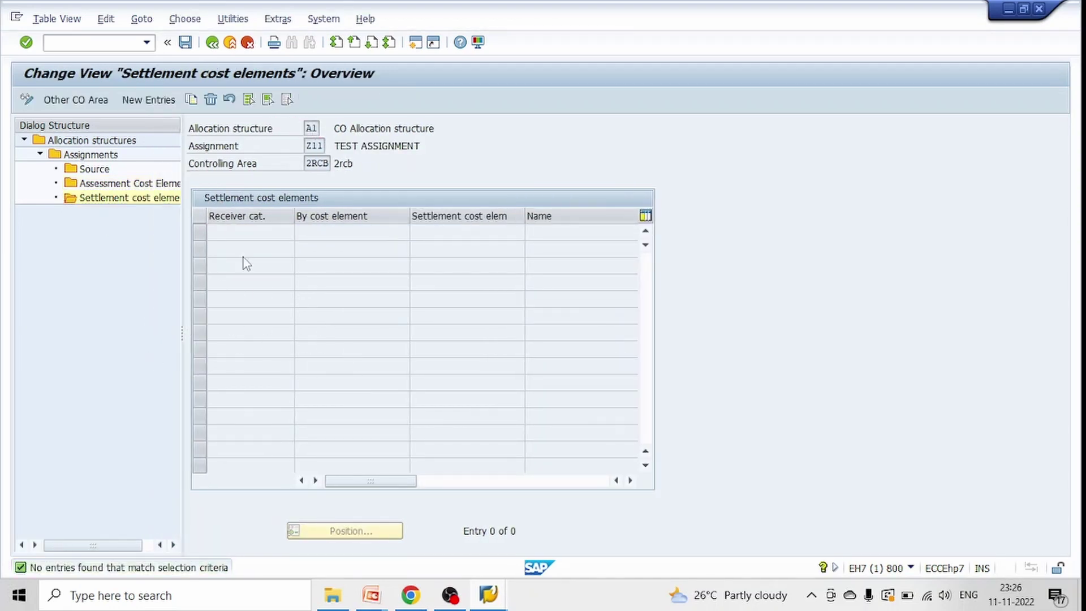
{"action": "left_click", "coordinate": [149, 100]}
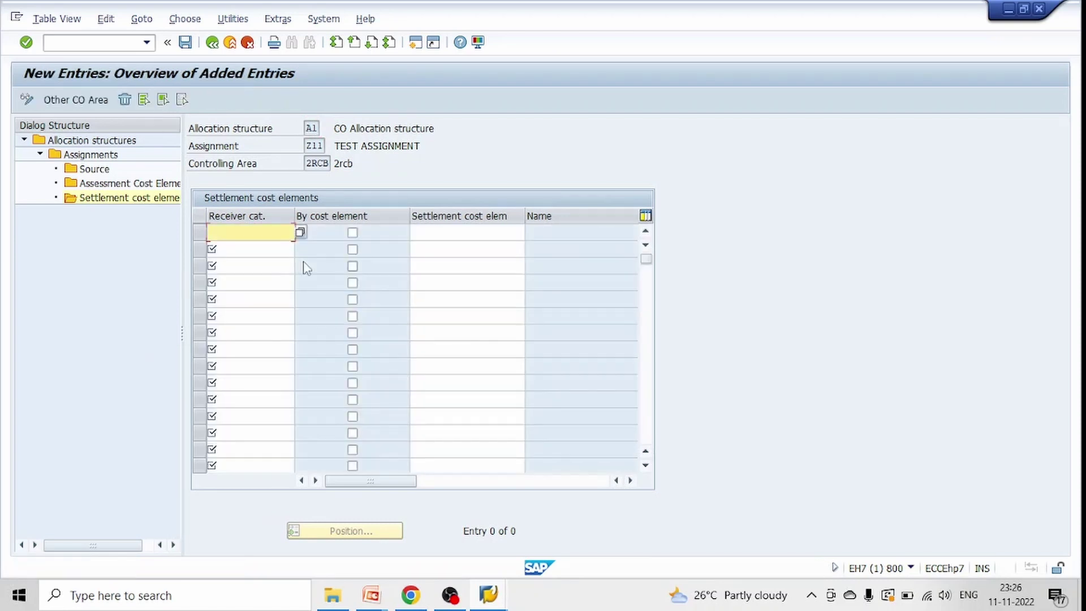
{"action": "left_click", "coordinate": [300, 233]}
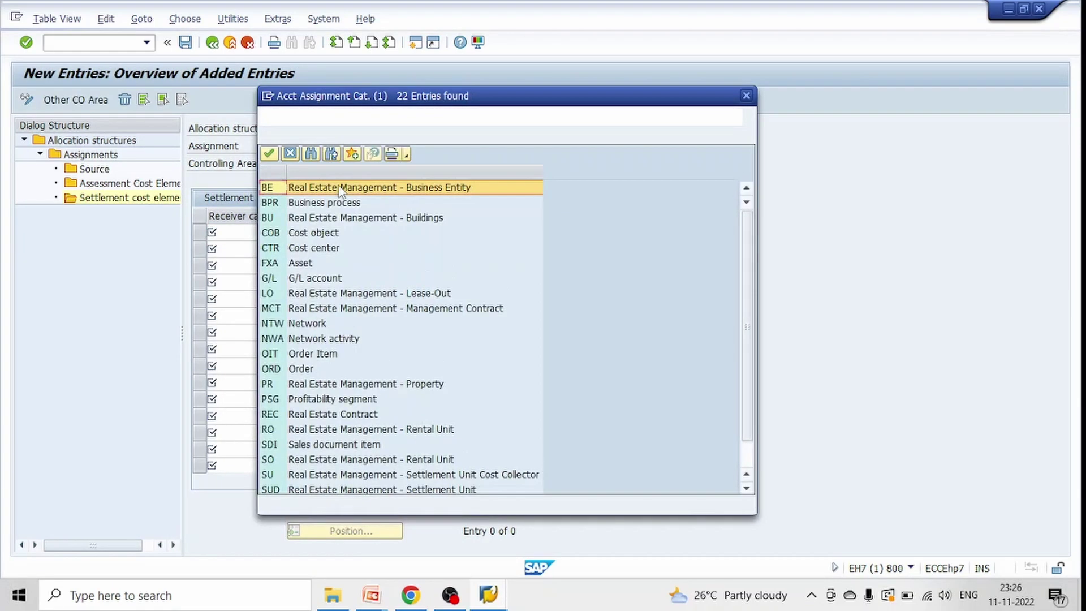
{"action": "key", "text": "Escape"}
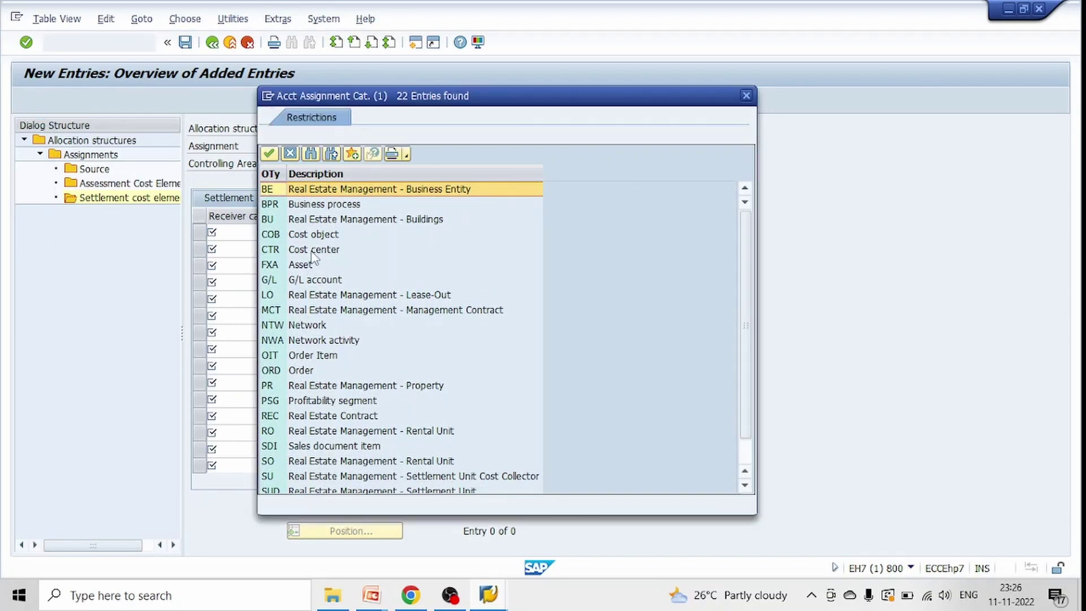
{"action": "type", "text": "CTR"}
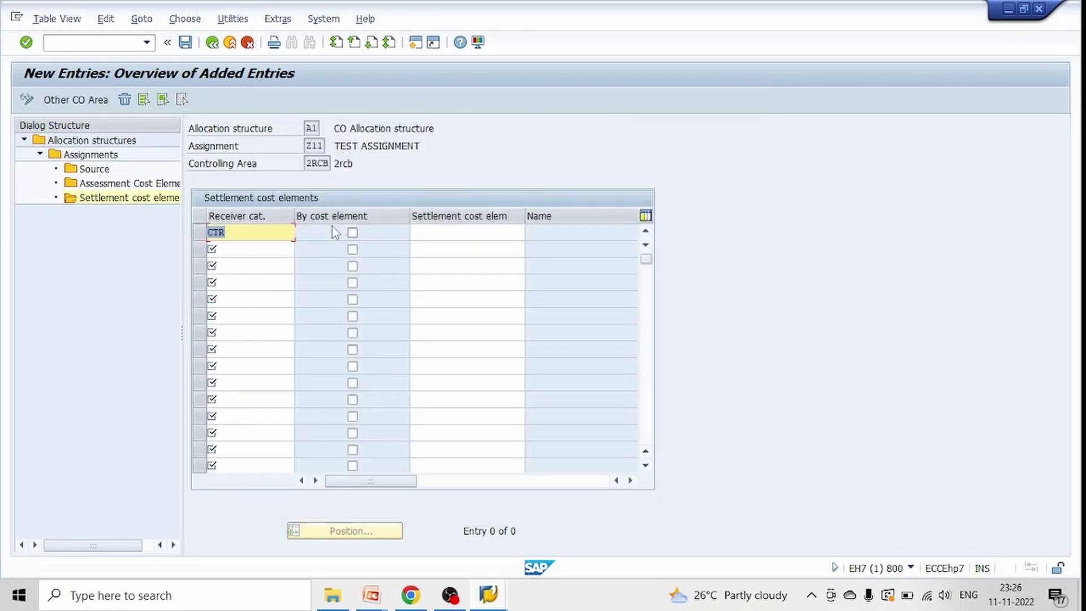
{"action": "left_click", "coordinate": [352, 232]}
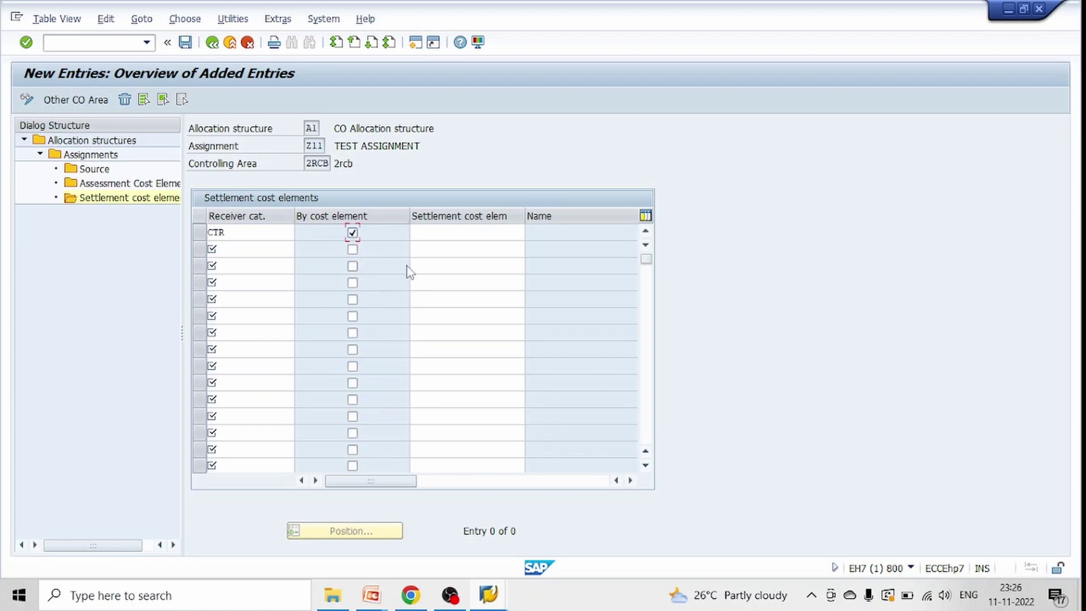
{"action": "key", "text": "Return"}
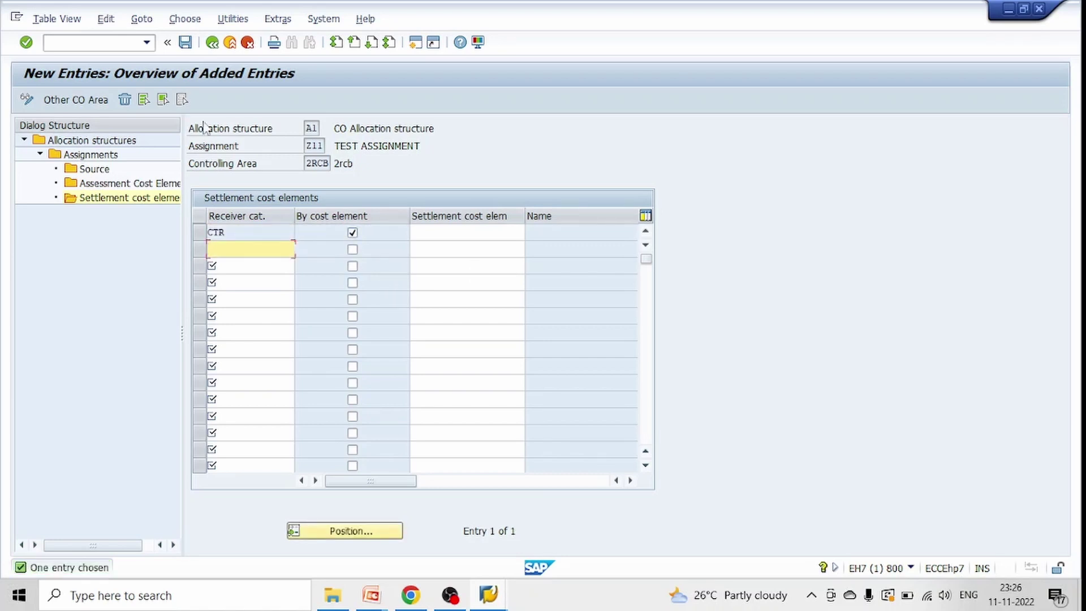
Save the changes under the customizing request and return to A1's assignments, selecting Z11.
{"action": "left_click", "coordinate": [186, 43]}
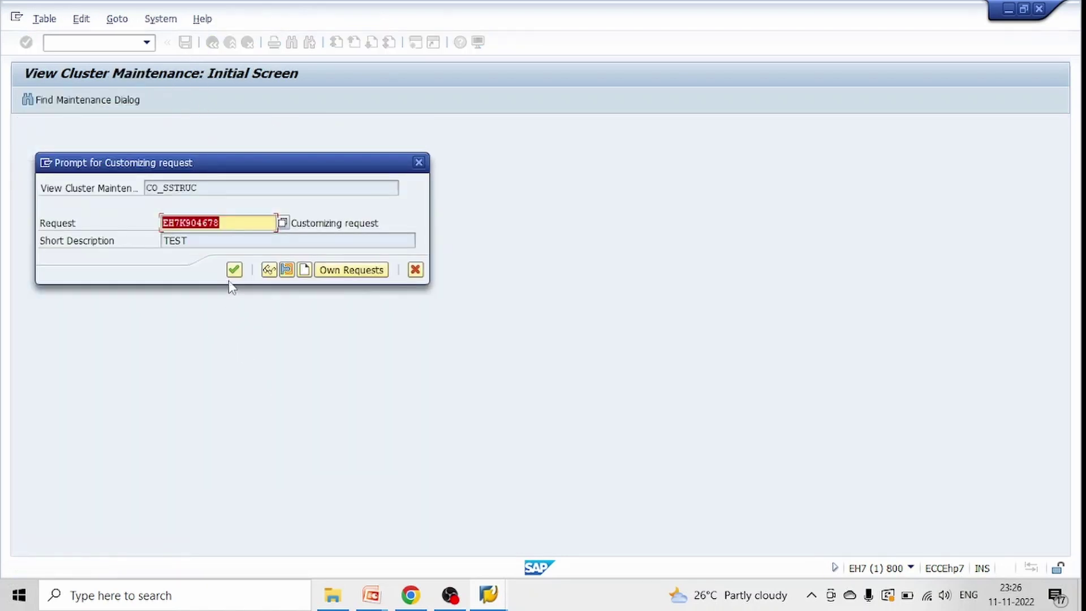
{"action": "left_click", "coordinate": [234, 270]}
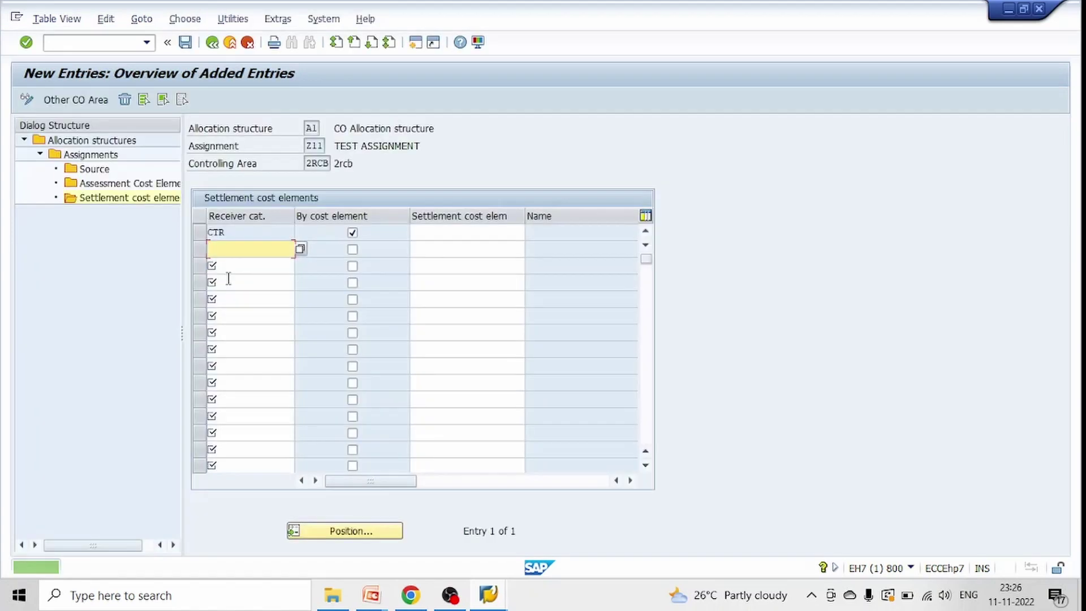
{"action": "left_click", "coordinate": [212, 45]}
{"action": "left_click", "coordinate": [212, 45]}
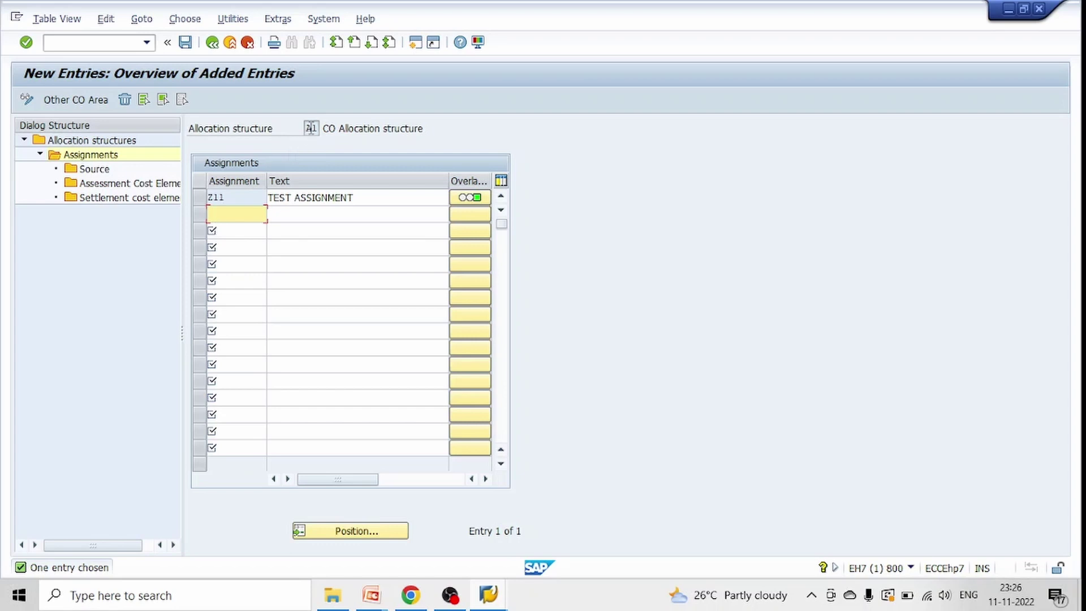
{"action": "left_click", "coordinate": [199, 196]}
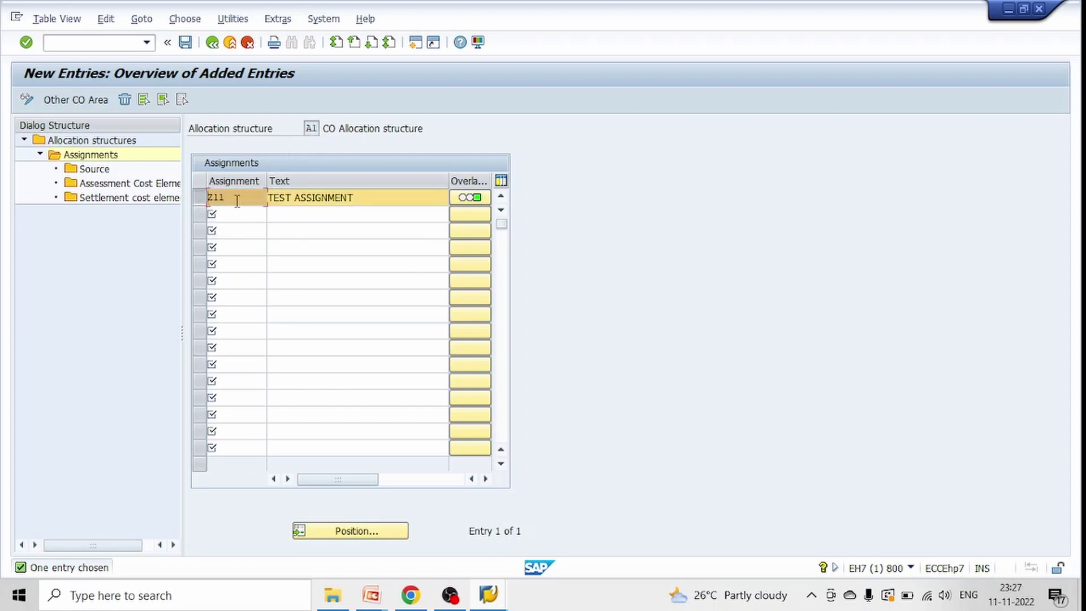
Review Z11's source, assessment and settlement cost elements and save the assignment.
{"action": "double_click", "coordinate": [94, 168]}
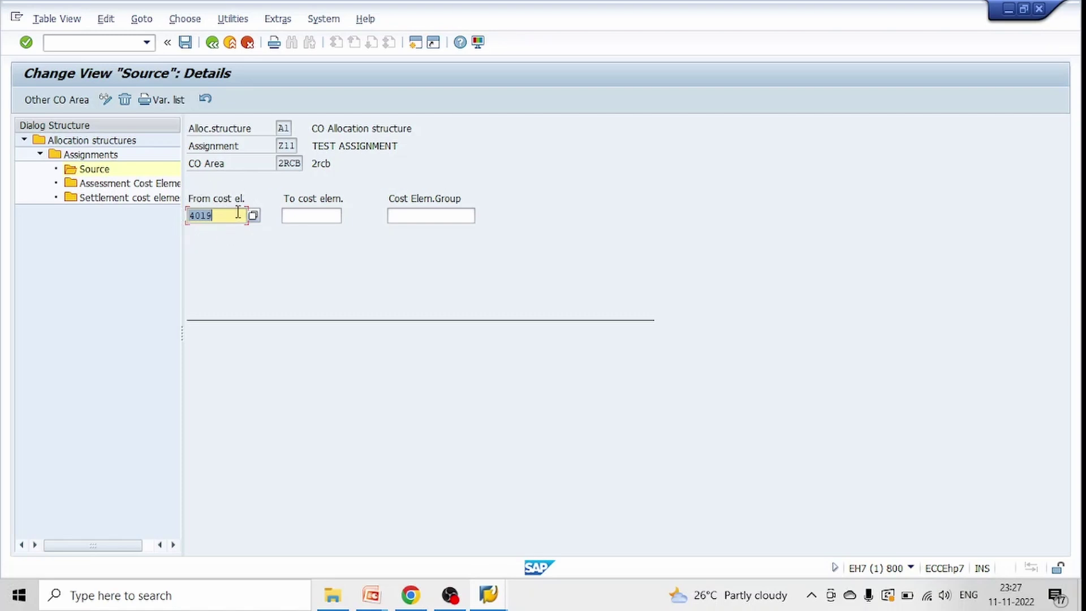
{"action": "double_click", "coordinate": [130, 183]}
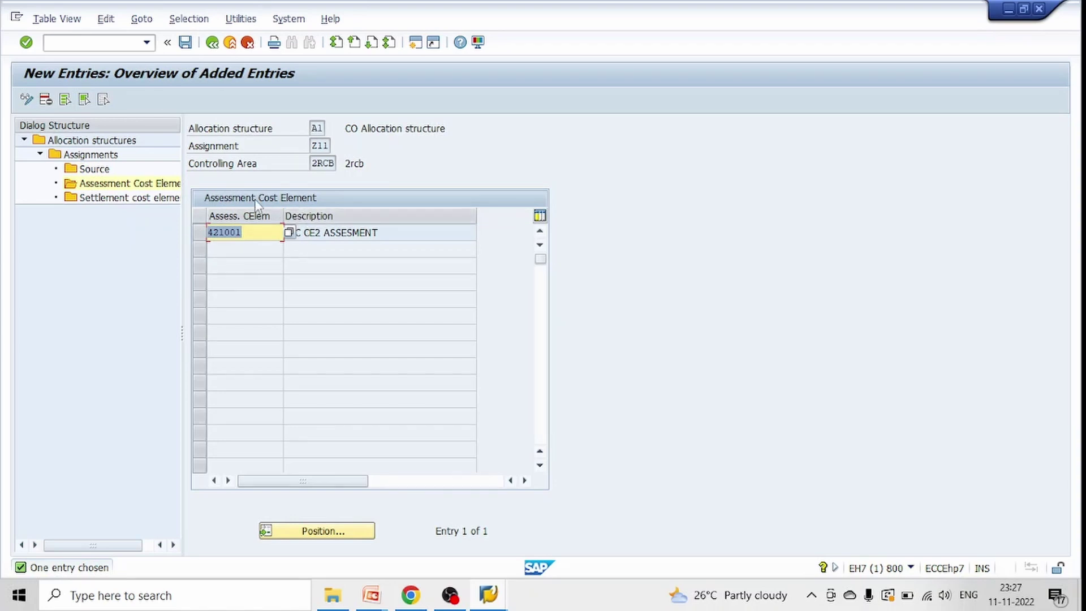
{"action": "double_click", "coordinate": [128, 199]}
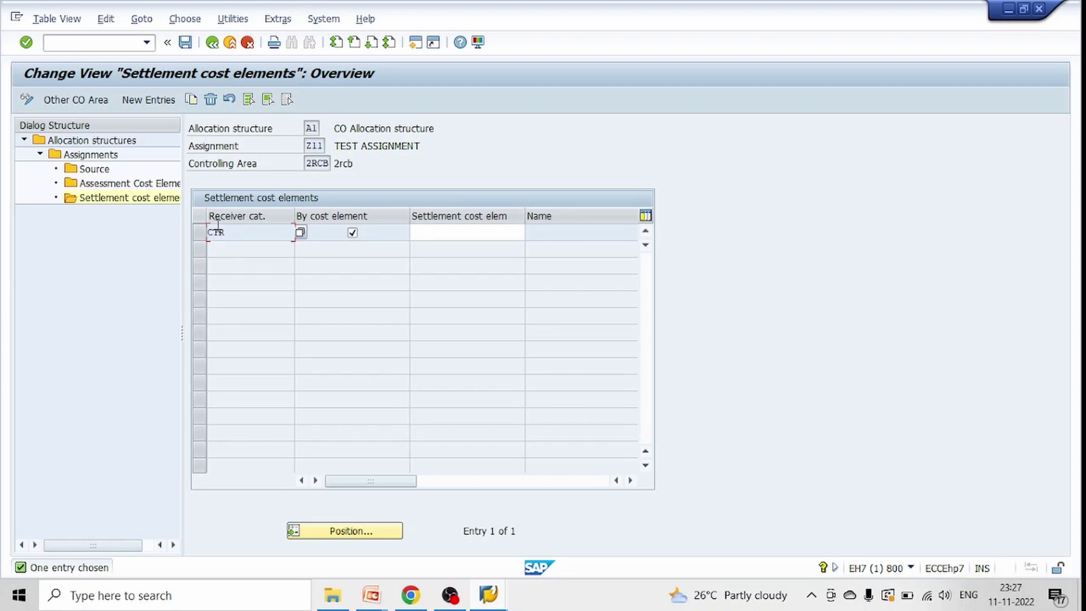
{"action": "left_click", "coordinate": [185, 42]}
{"action": "double_click", "coordinate": [130, 183]}
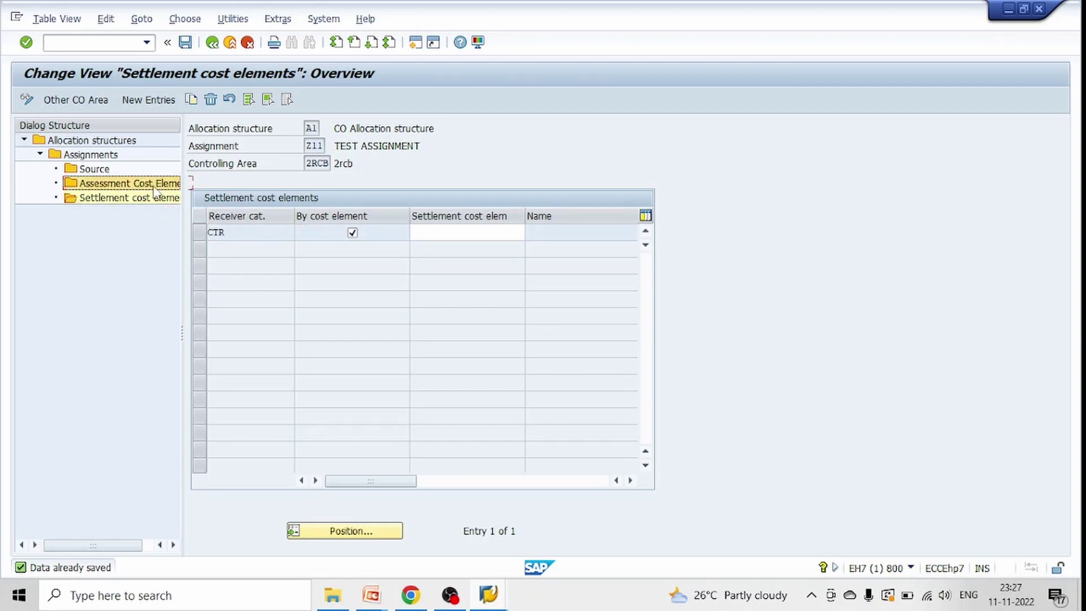
{"action": "double_click", "coordinate": [135, 198]}
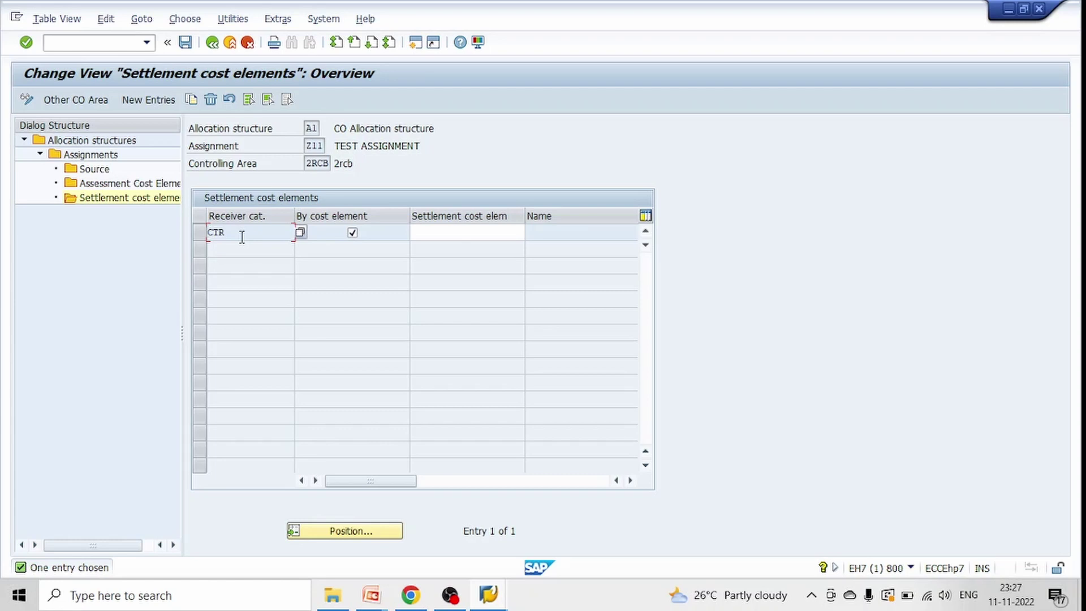
{"action": "left_click", "coordinate": [184, 43]}
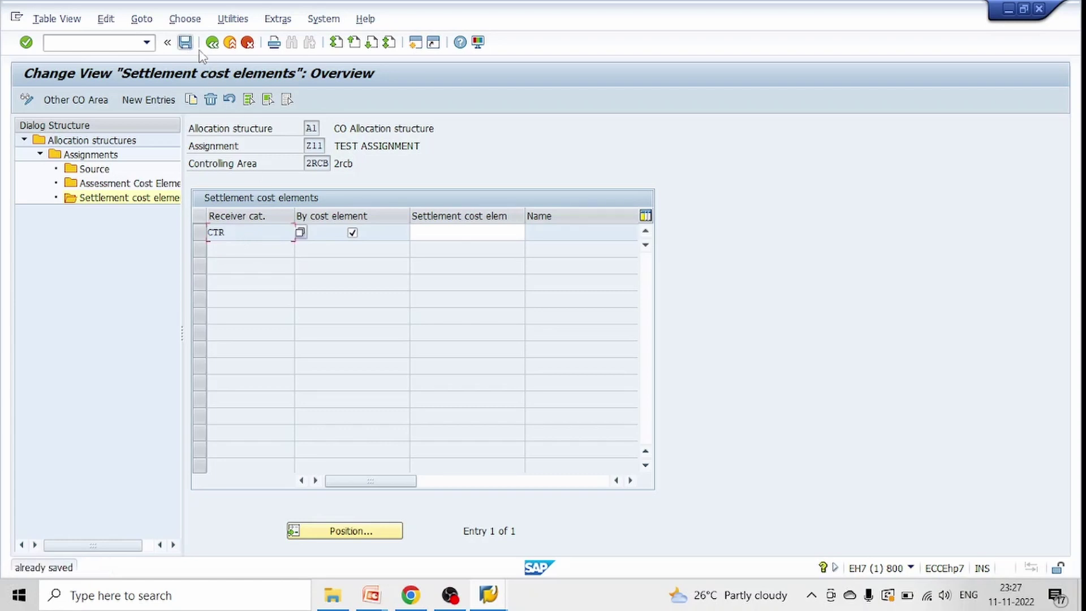
Back out of allocation structure maintenance, check the testing slide, and exit to SAP Easy Access.
{"action": "left_click", "coordinate": [212, 43]}
{"action": "left_click", "coordinate": [212, 42]}
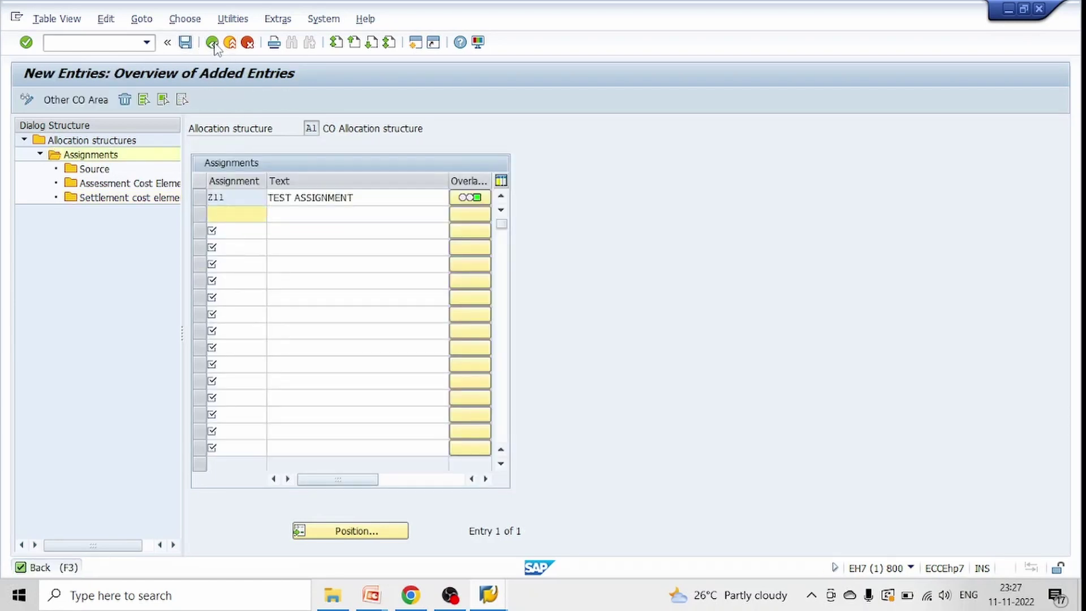
{"action": "left_click", "coordinate": [212, 43]}
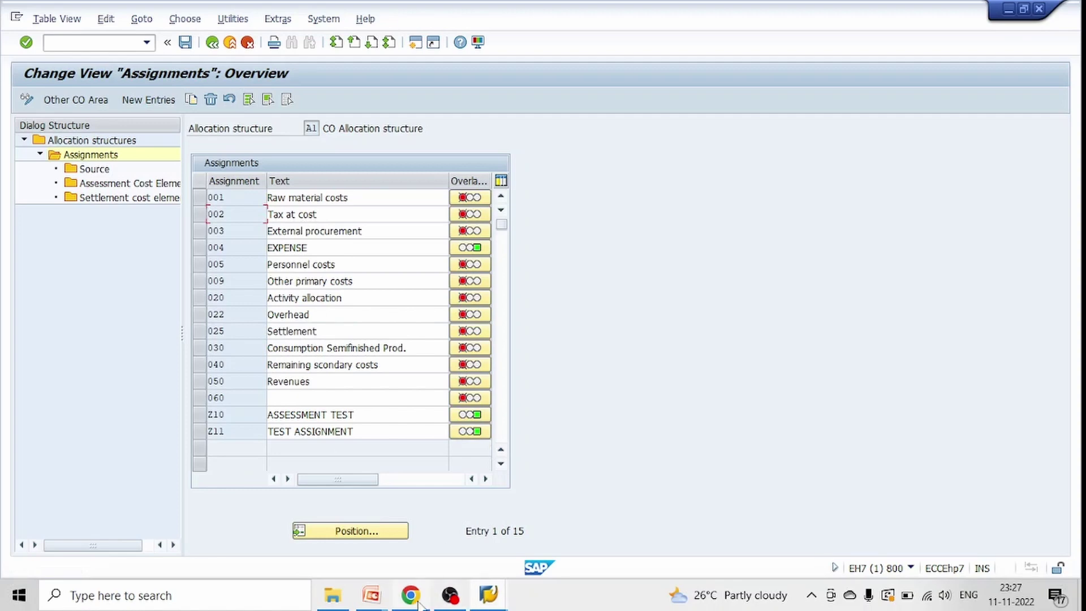
{"action": "mouse_move", "coordinate": [371, 595]}
{"action": "left_click", "coordinate": [452, 532]}
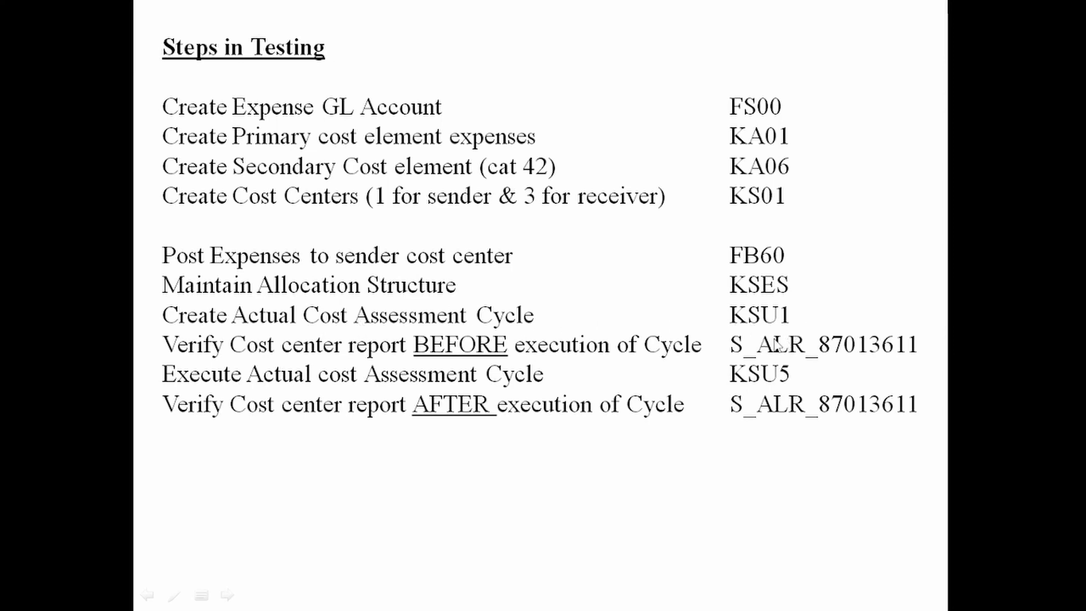
{"action": "key", "text": "alt+Tab"}
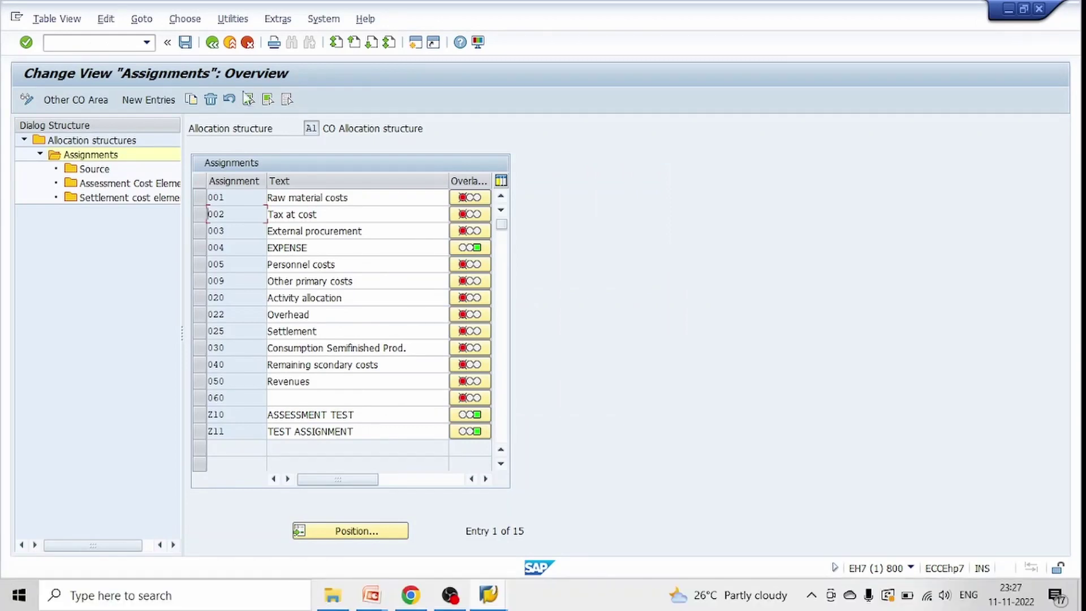
{"action": "left_click", "coordinate": [230, 43]}
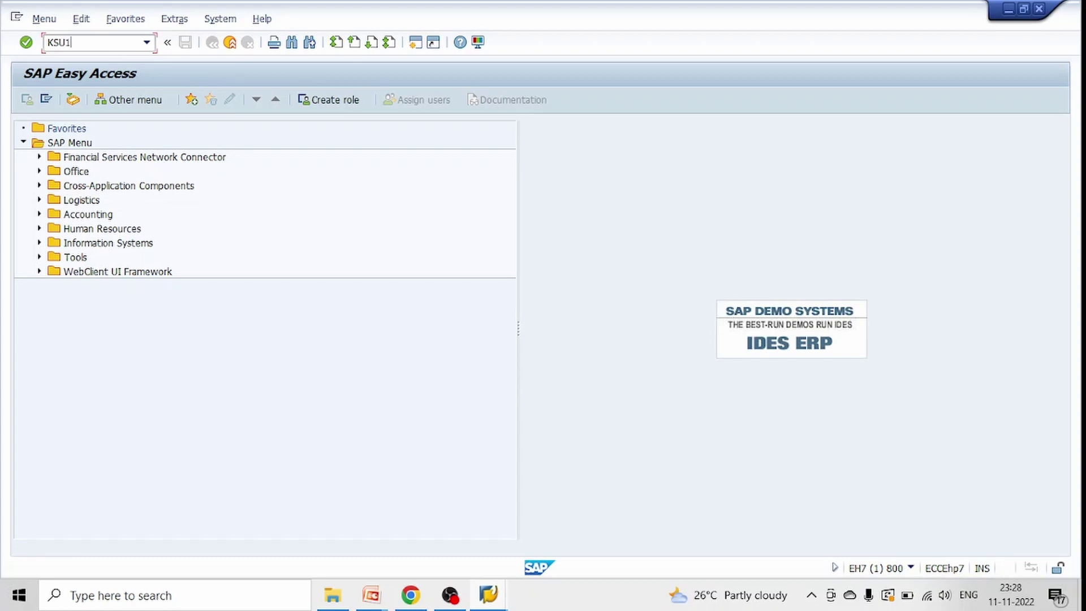
Start actual assessment cycle ASS2 in KSU1 with start date 01.01.2022.
{"action": "key", "text": "Return"}
{"action": "key", "text": "BackSpace"}
{"action": "left_click", "coordinate": [163, 181]}
{"action": "key", "text": "BackSpace"}
{"action": "type", "text": "2"}
{"action": "left_click", "coordinate": [163, 182]}
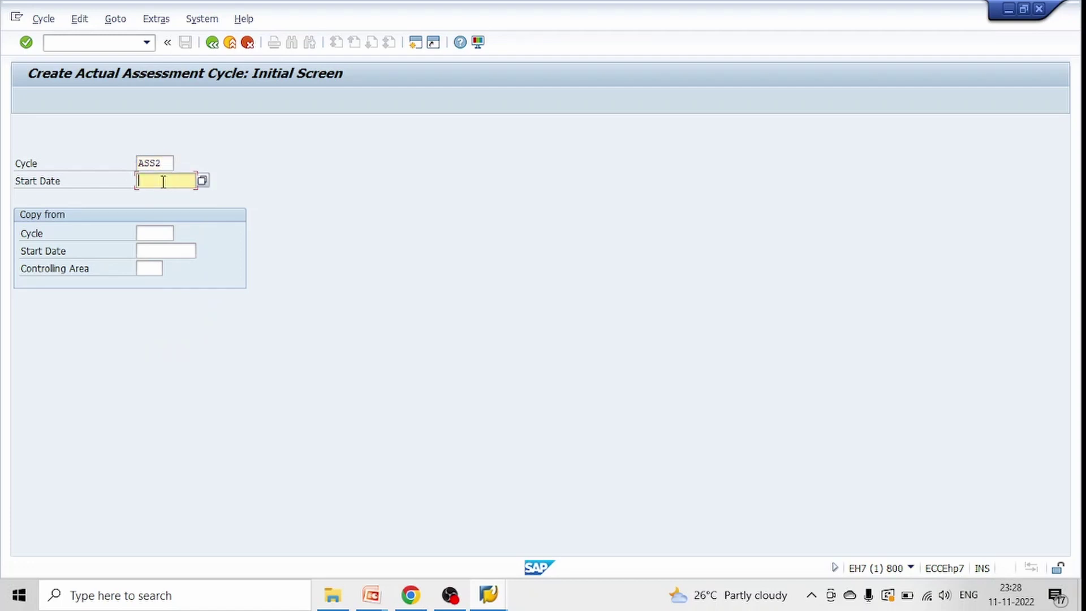
{"action": "type", "text": "0"}
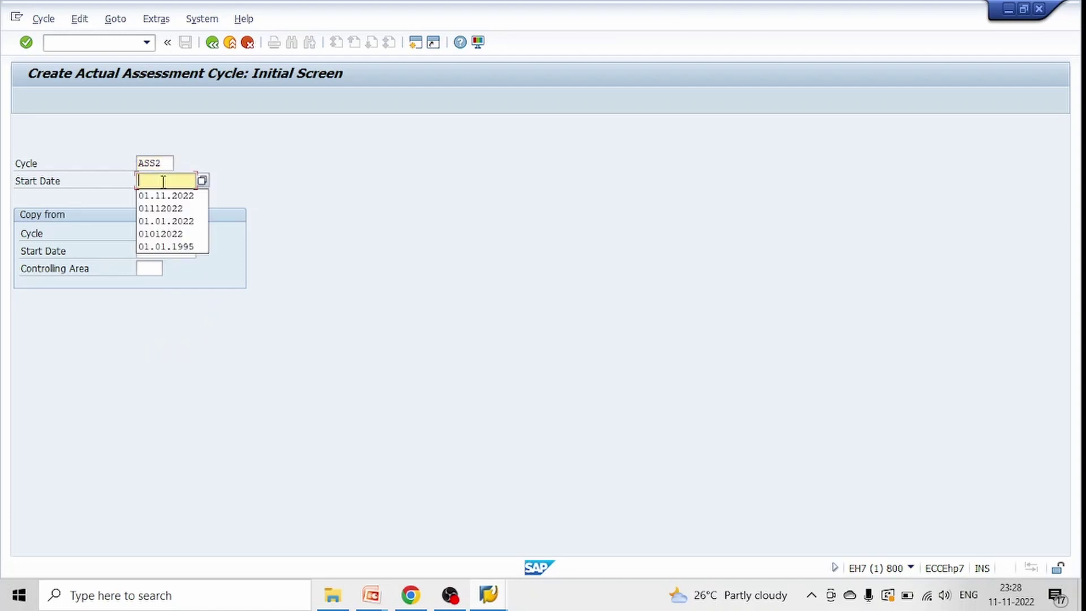
{"action": "type", "text": "01.01.2022"}
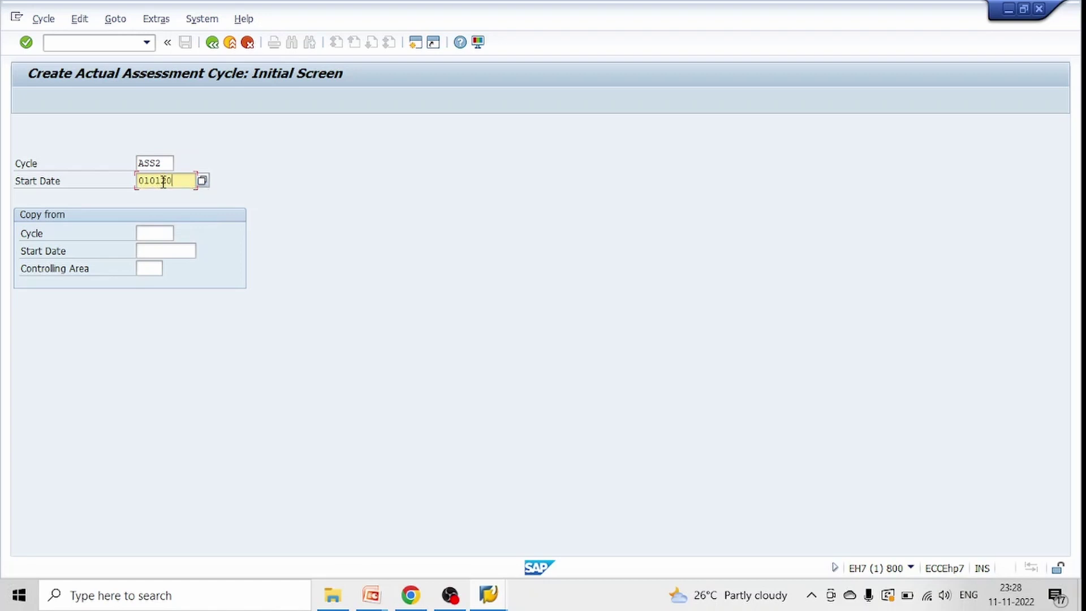
{"action": "key", "text": "Return"}
Title cycle ASS2 'TEST ASSMENT TWO' and save it under the customizing request.
{"action": "key", "text": "BackSpace"}
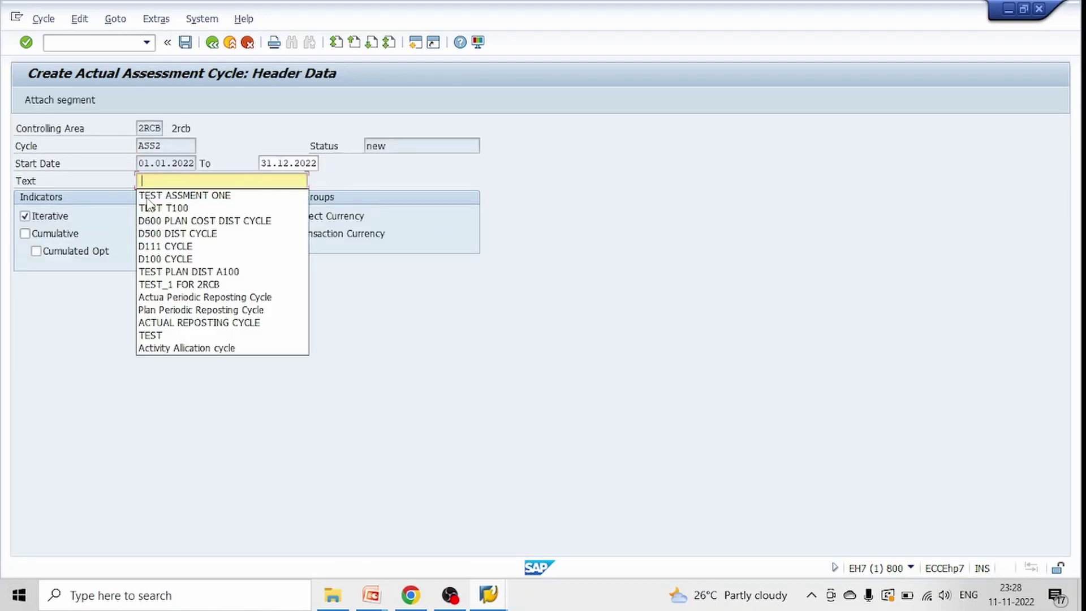
{"action": "left_click", "coordinate": [226, 196]}
{"action": "key", "text": "BackSpace"}
{"action": "key", "text": "BackSpace"}
{"action": "type", "text": "TEST ASSMENT TW"}
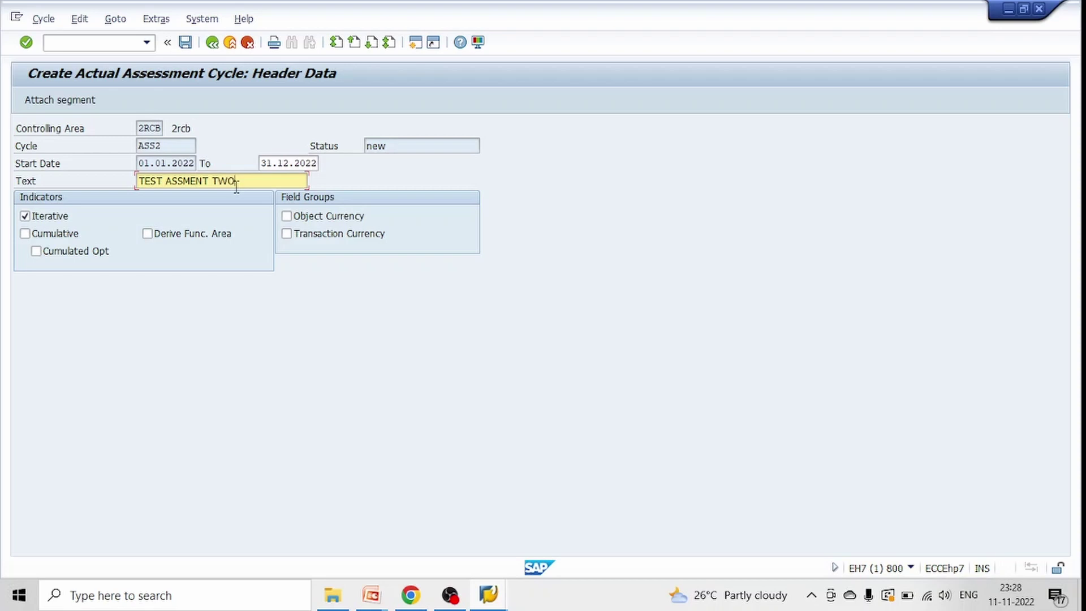
{"action": "type", "text": "O"}
{"action": "key", "text": "Return"}
{"action": "left_click", "coordinate": [184, 42]}
{"action": "left_click", "coordinate": [230, 271]}
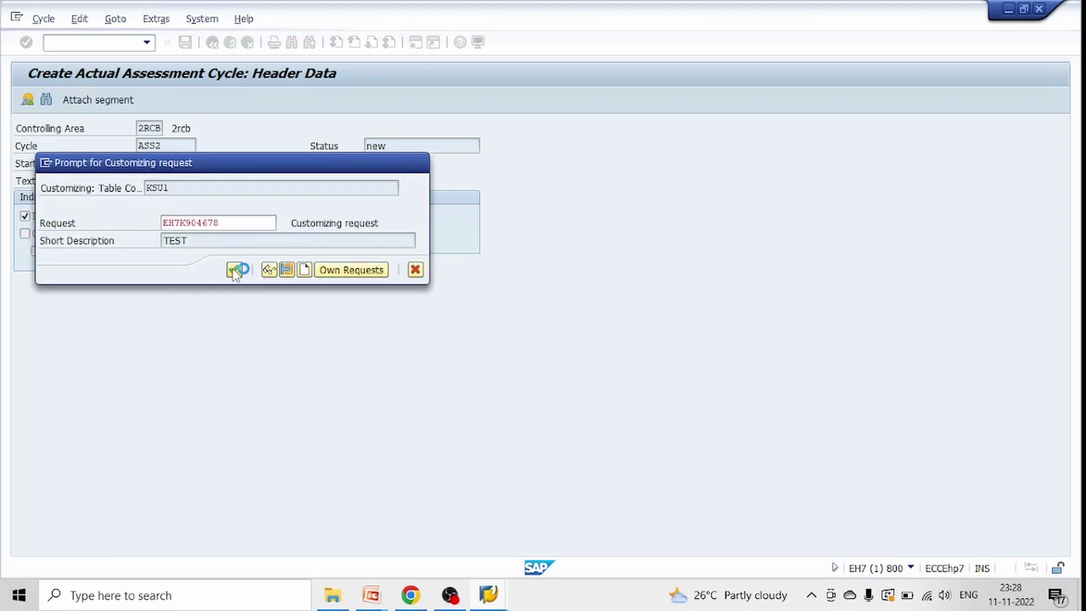
{"action": "left_click", "coordinate": [109, 104]}
Name the segment TEST_SEG2 and copy that name into its description.
{"action": "left_click", "coordinate": [164, 164]}
{"action": "left_click", "coordinate": [168, 180]}
{"action": "key", "text": "BackSpace"}
{"action": "type", "text": "2"}
{"action": "key", "text": "Tab"}
{"action": "key", "text": "shift+Tab"}
{"action": "key", "text": "ctrl+c"}
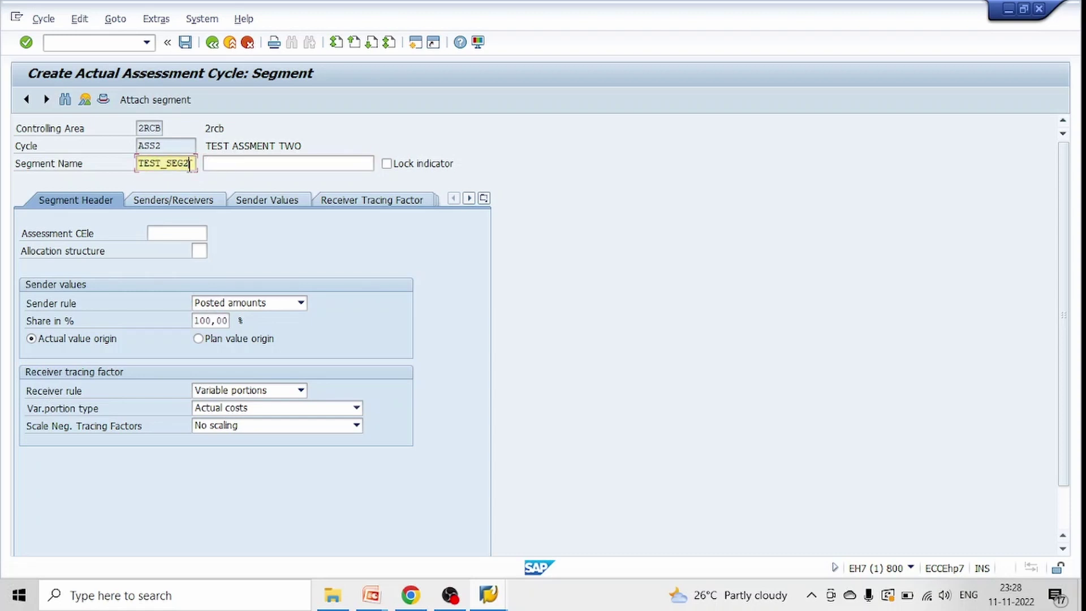
{"action": "key", "text": "Tab"}
{"action": "key", "text": "ctrl+v"}
{"action": "key", "text": "Tab"}
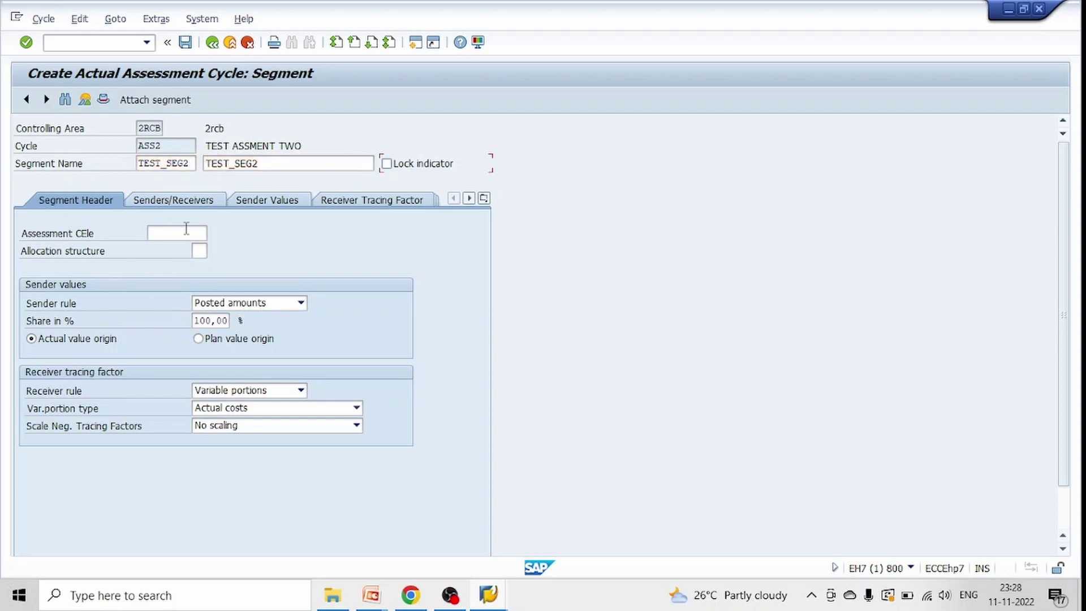
Try assessment cost elements 4019 and 4018 for the segment, both rejected with errors.
{"action": "left_click", "coordinate": [186, 232]}
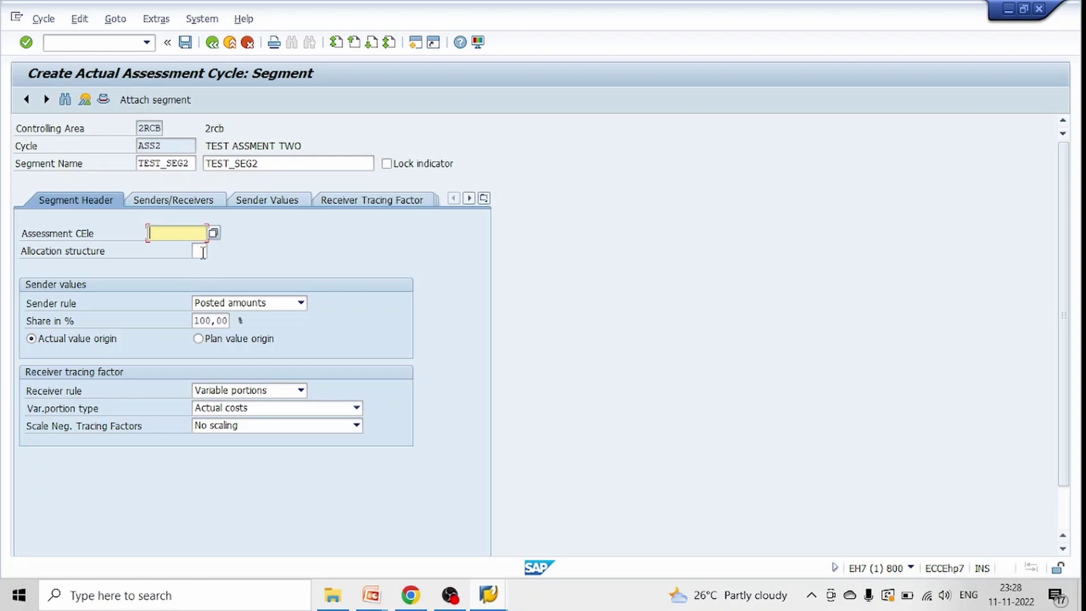
{"action": "left_click", "coordinate": [202, 251]}
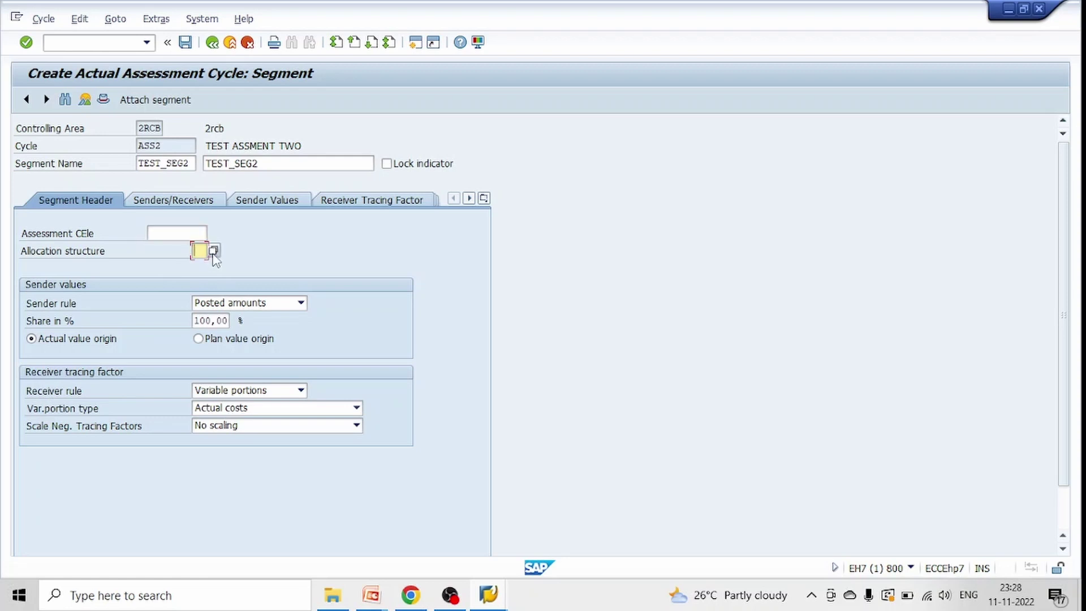
{"action": "left_click", "coordinate": [185, 233]}
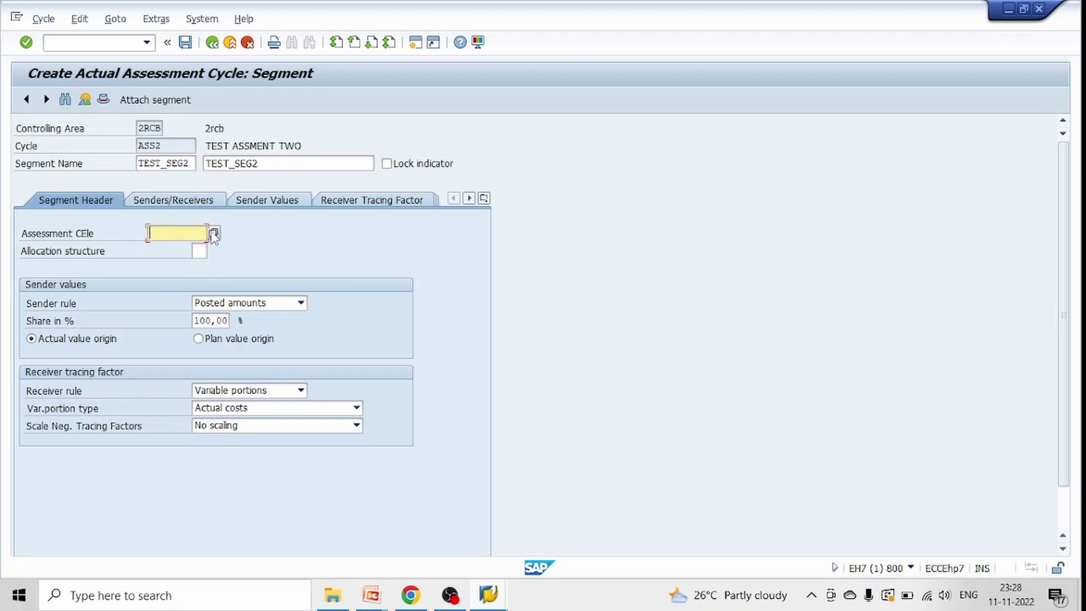
{"action": "type", "text": "4"}
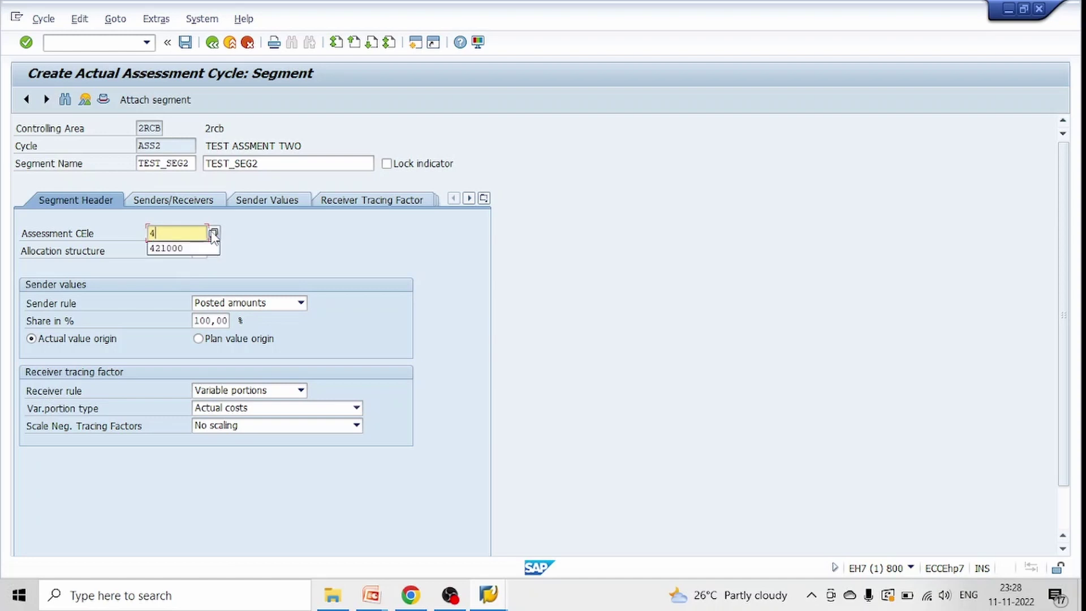
{"action": "type", "text": "019"}
{"action": "key", "text": "Return"}
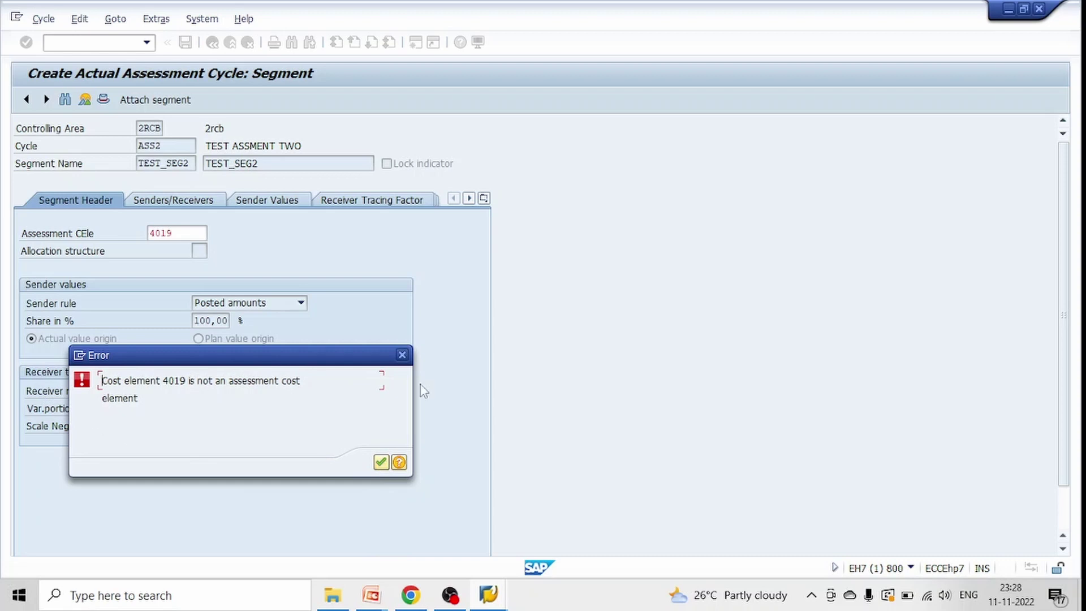
{"action": "left_click", "coordinate": [381, 462]}
{"action": "left_click", "coordinate": [187, 234]}
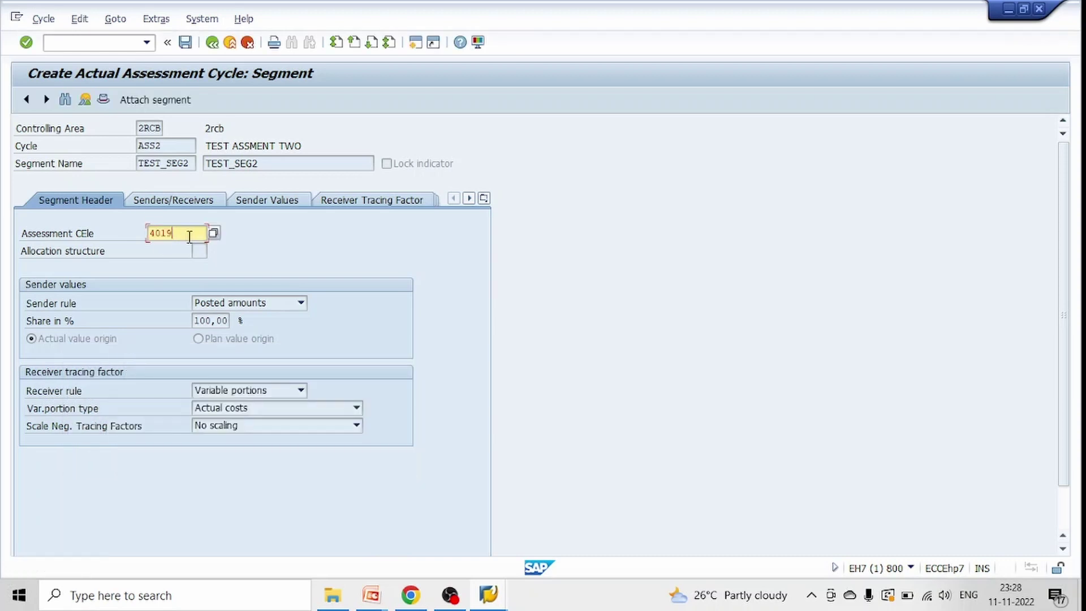
{"action": "key", "text": "BackSpace"}
{"action": "type", "text": "8"}
{"action": "key", "text": "Return"}
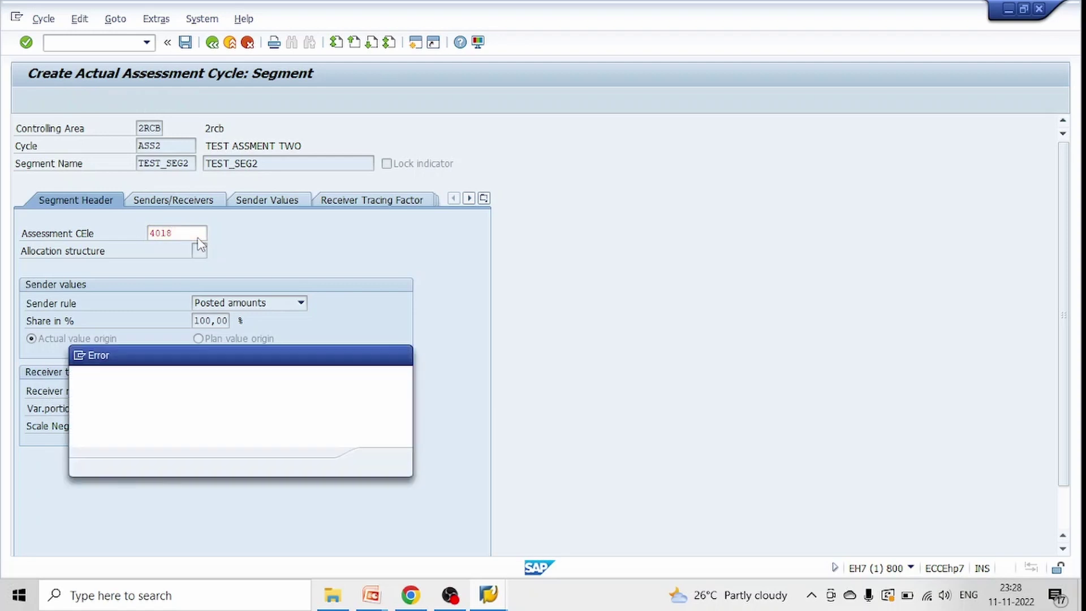
{"action": "left_click", "coordinate": [380, 461]}
Replace the rejected value with assessment cost element 421001 for segment TEST_SEG2.
{"action": "double_click", "coordinate": [170, 233]}
{"action": "key", "text": "BackSpace"}
{"action": "type", "text": "421001"}
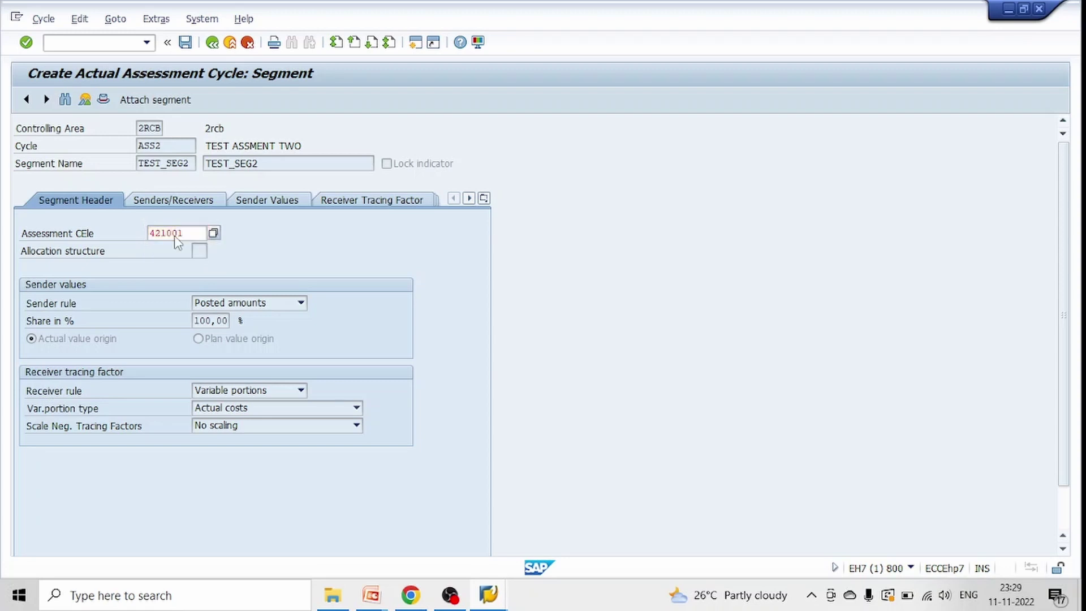
{"action": "key", "text": "Return"}
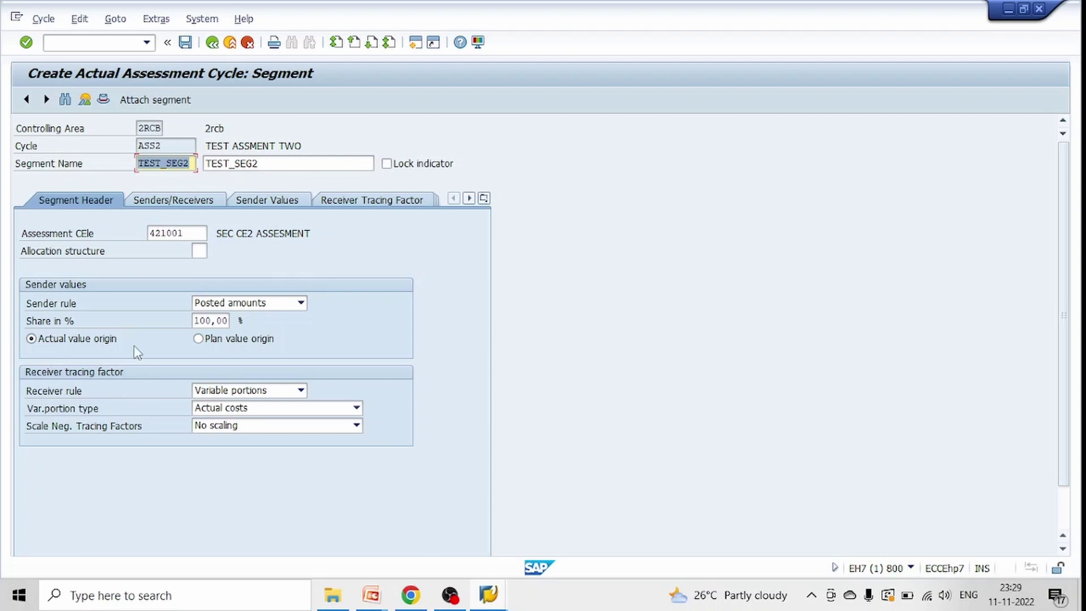
{"action": "left_click", "coordinate": [236, 392]}
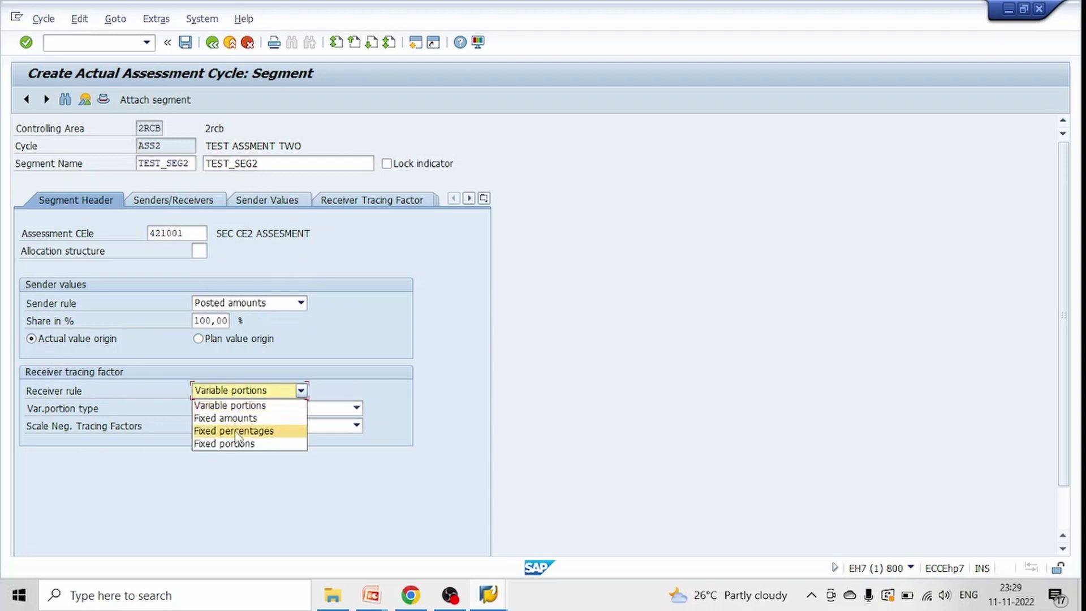
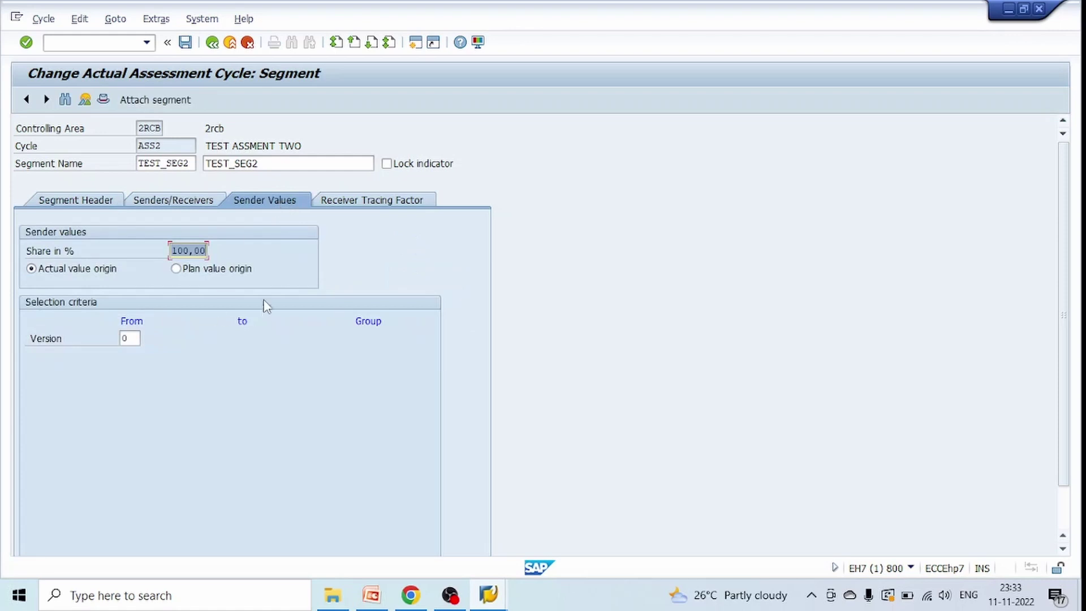
In segment TEST_SEG2, set receiver portions: CC_HRD 50, CC_ITD 30, CC_PRD 20 percent.
{"action": "left_click", "coordinate": [137, 339]}
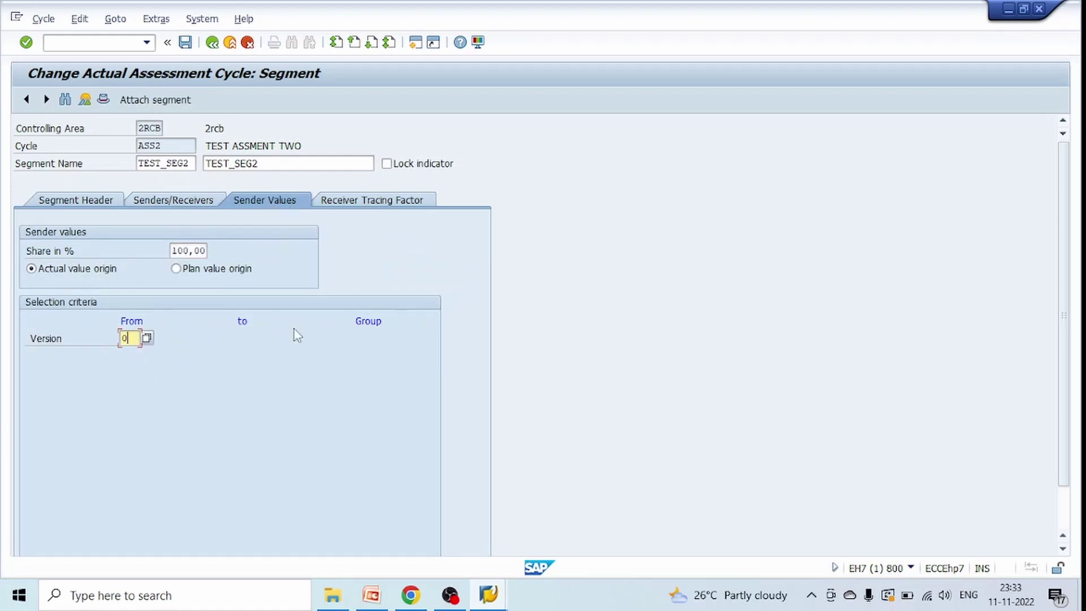
{"action": "left_click", "coordinate": [373, 205]}
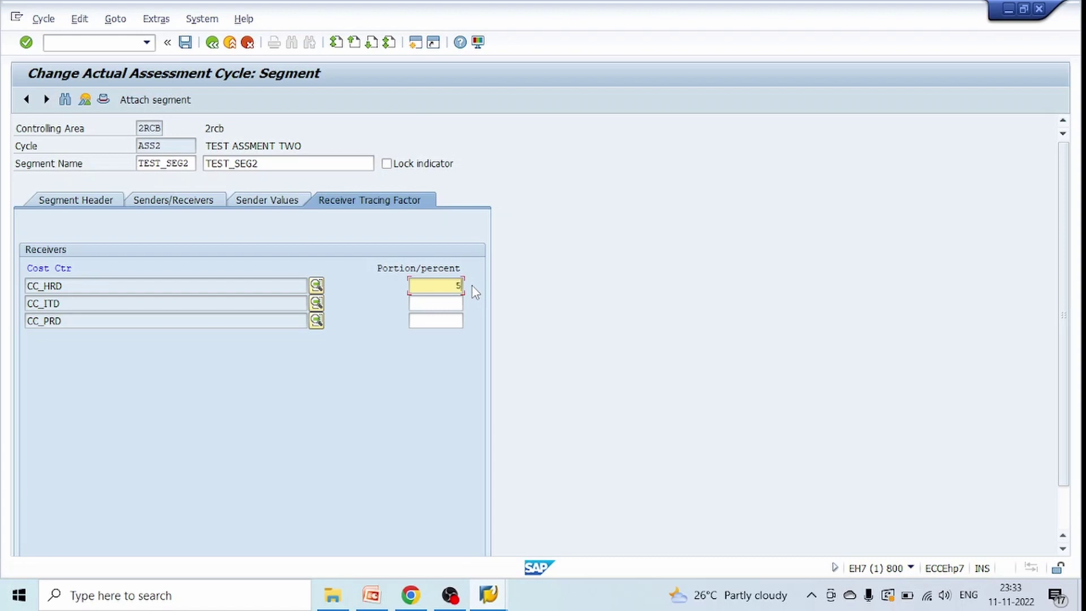
{"action": "type", "text": "50"}
{"action": "key", "text": "Tab"}
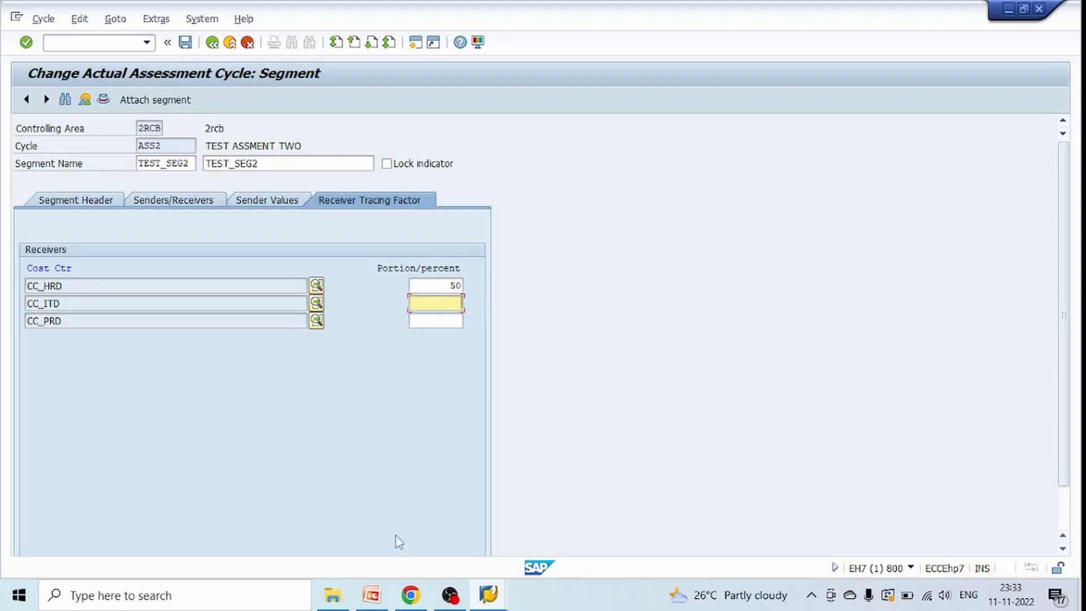
{"action": "left_click", "coordinate": [371, 595]}
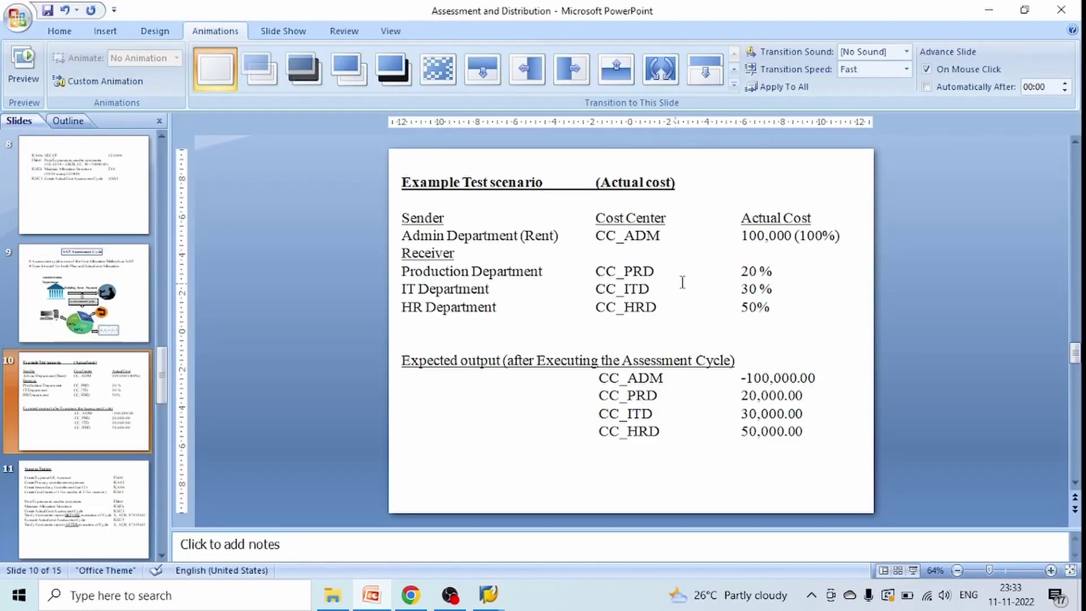
{"action": "mouse_move", "coordinate": [488, 595]}
{"action": "left_click", "coordinate": [538, 560]}
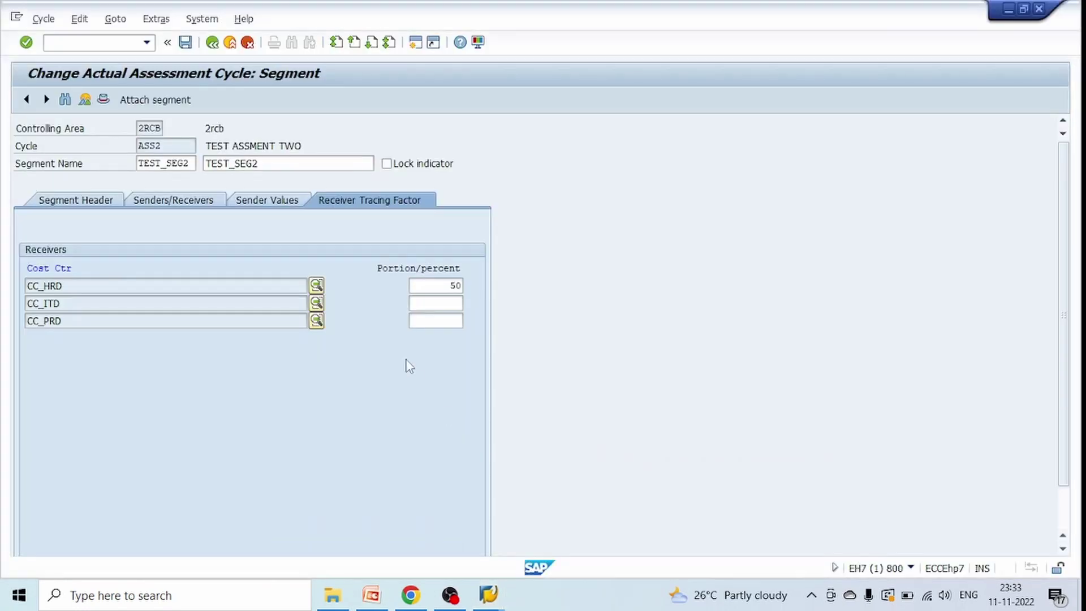
{"action": "type", "text": "30"}
{"action": "key", "text": "Tab"}
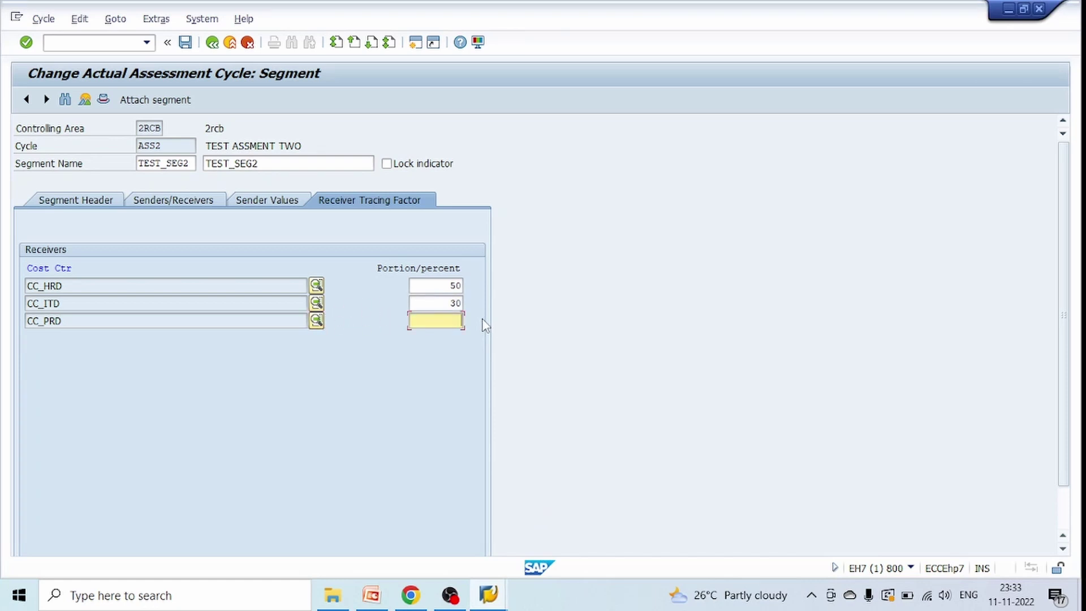
{"action": "key", "text": "Return"}
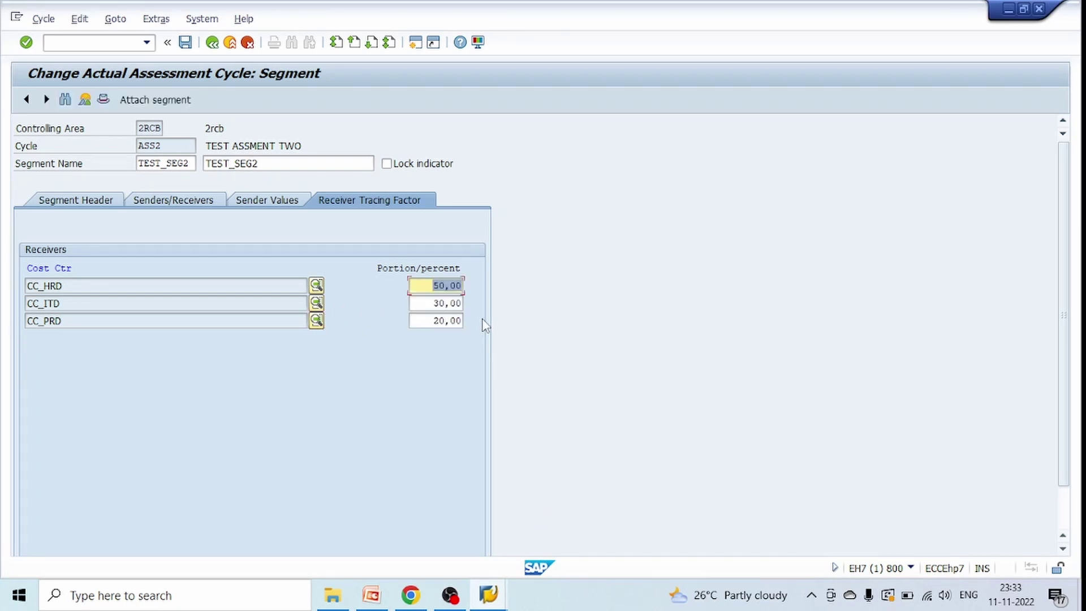
Save cycle ASS2, confirming the customizing request each time.
{"action": "left_click", "coordinate": [185, 42]}
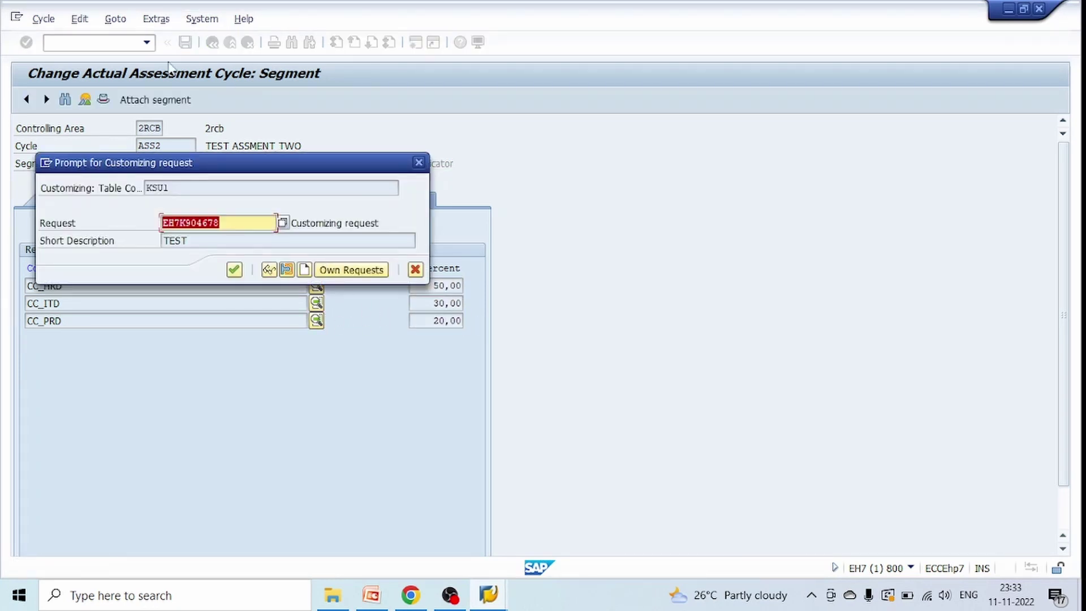
{"action": "left_click", "coordinate": [236, 269]}
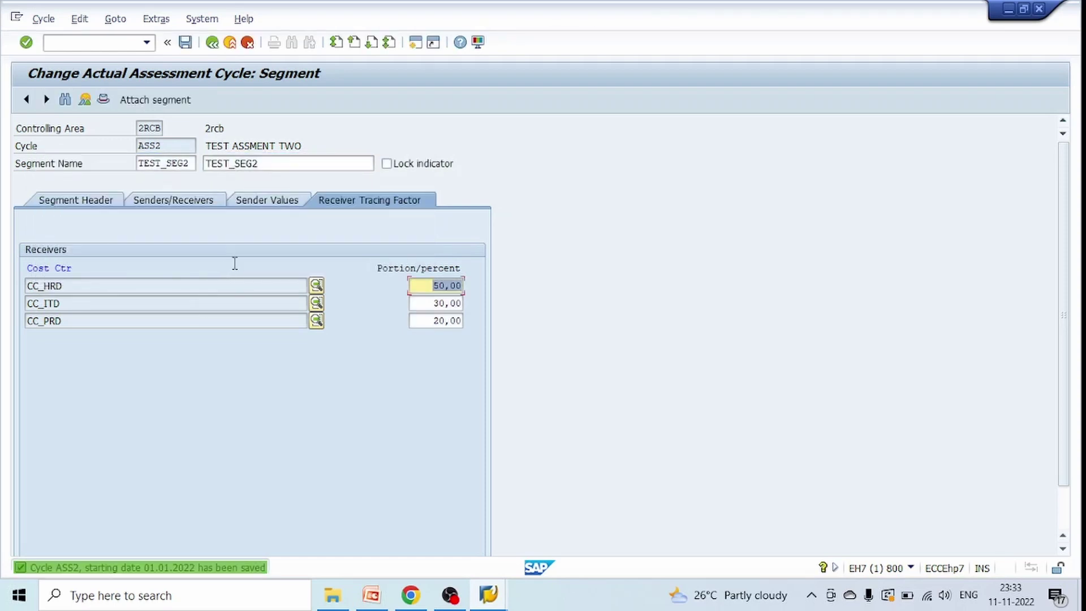
{"action": "left_click", "coordinate": [185, 43]}
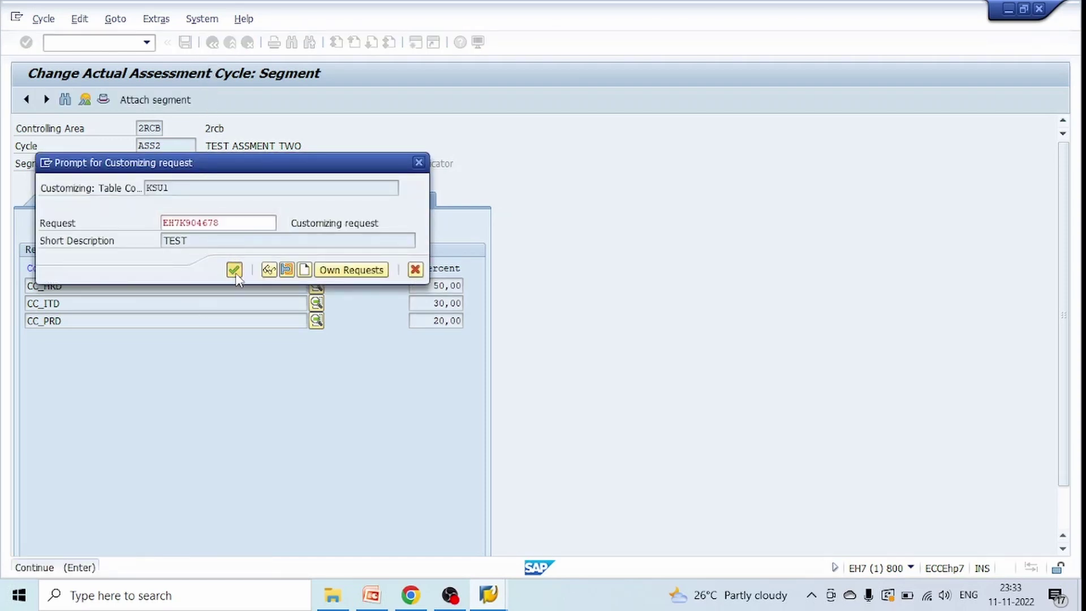
{"action": "left_click", "coordinate": [234, 269]}
Run the formal cycle check, save again under the request, and return to the header data.
{"action": "left_click", "coordinate": [213, 43]}
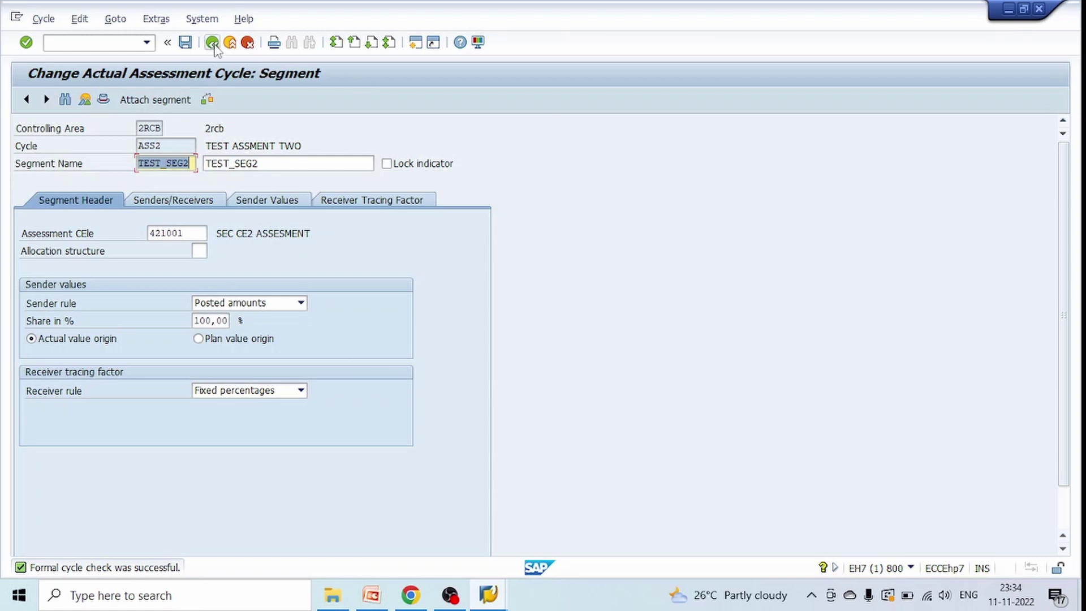
{"action": "left_click", "coordinate": [189, 46]}
{"action": "left_click", "coordinate": [233, 270]}
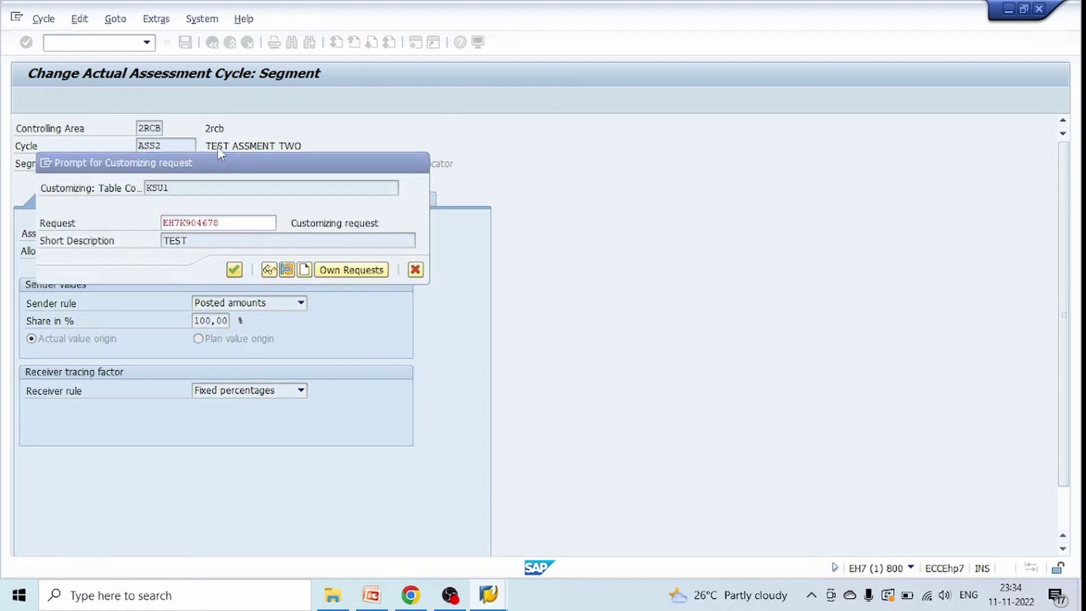
{"action": "left_click", "coordinate": [212, 43]}
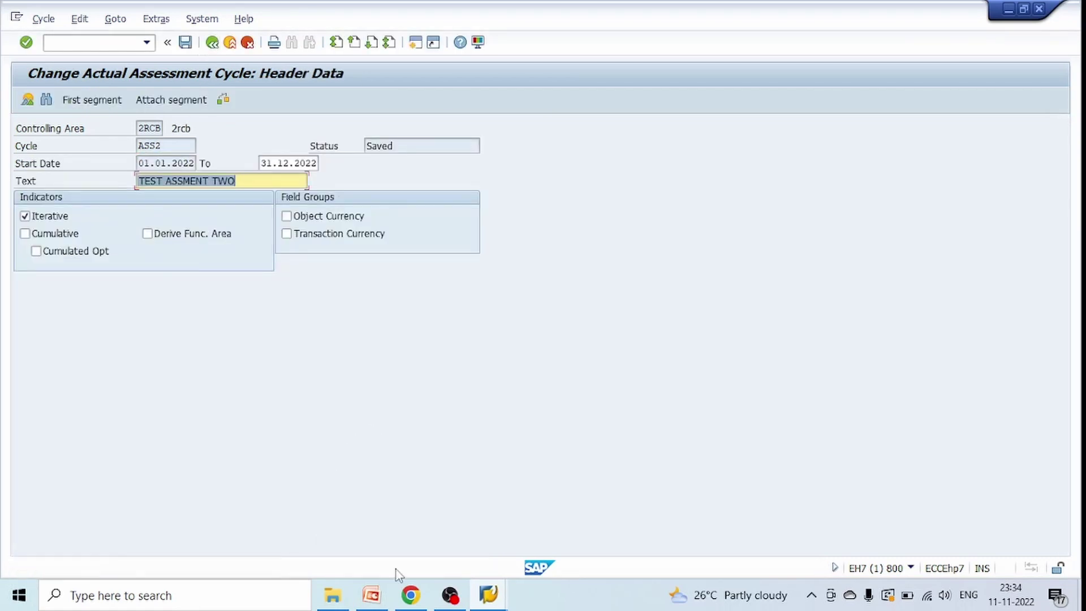
{"action": "left_click", "coordinate": [379, 598]}
{"action": "left_click", "coordinate": [84, 509]}
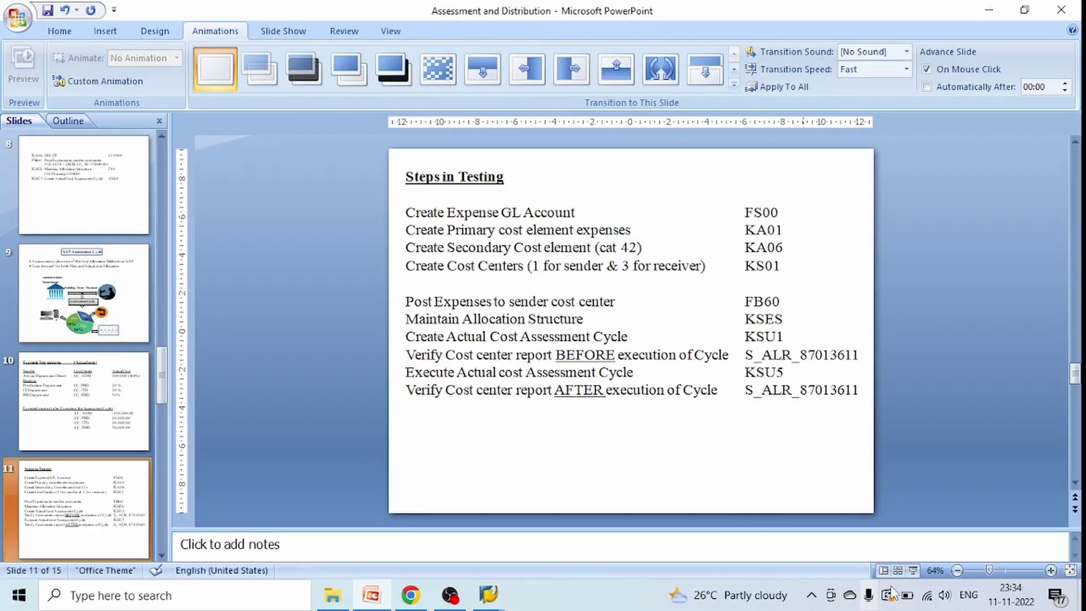
{"action": "left_click", "coordinate": [913, 570]}
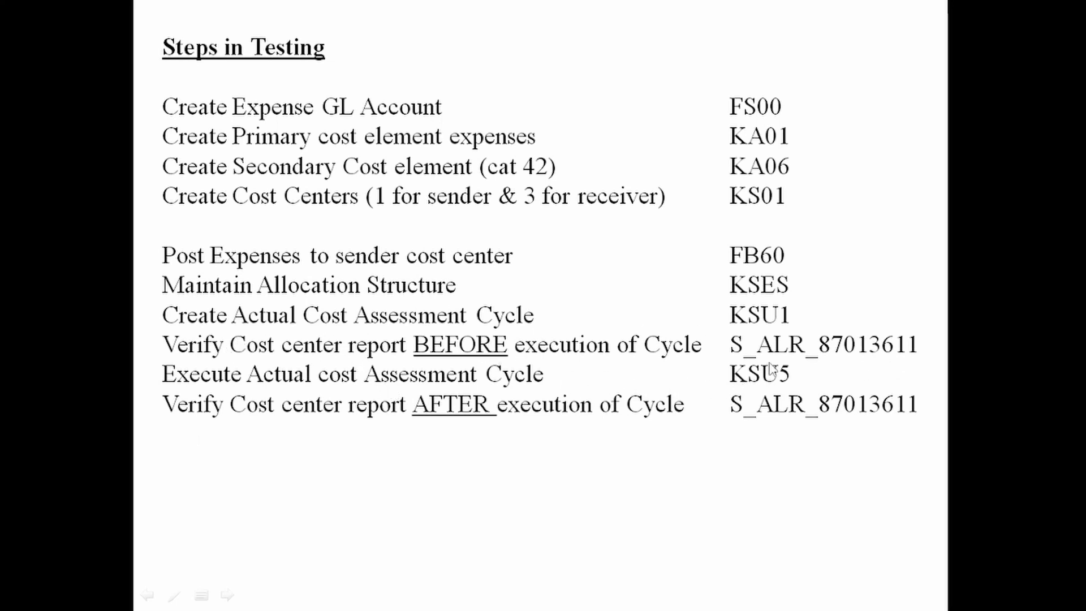
{"action": "key", "text": "alt+Tab"}
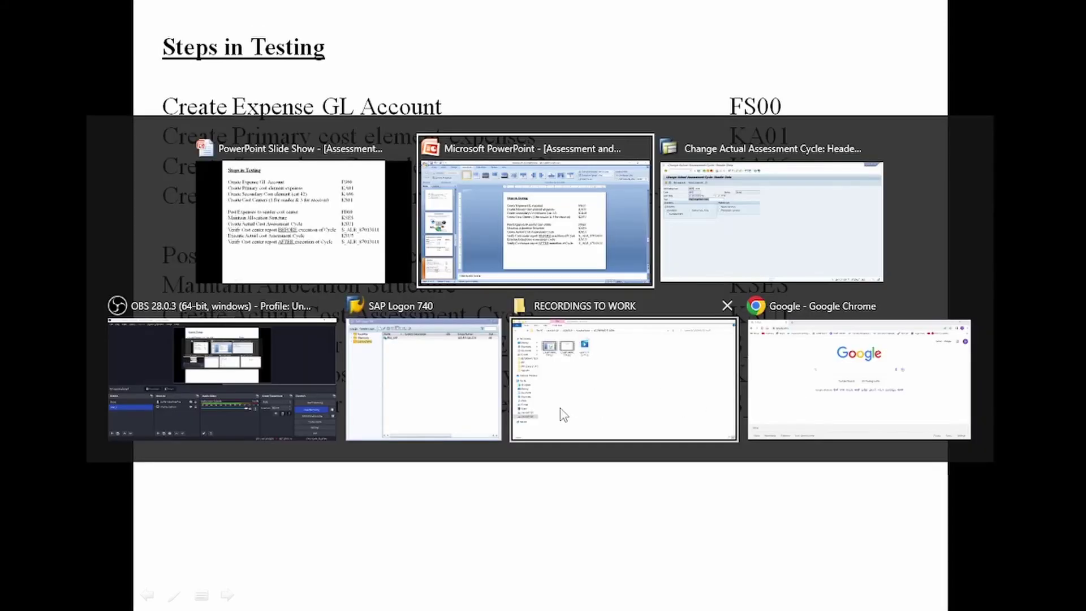
{"action": "key", "text": "alt+Tab"}
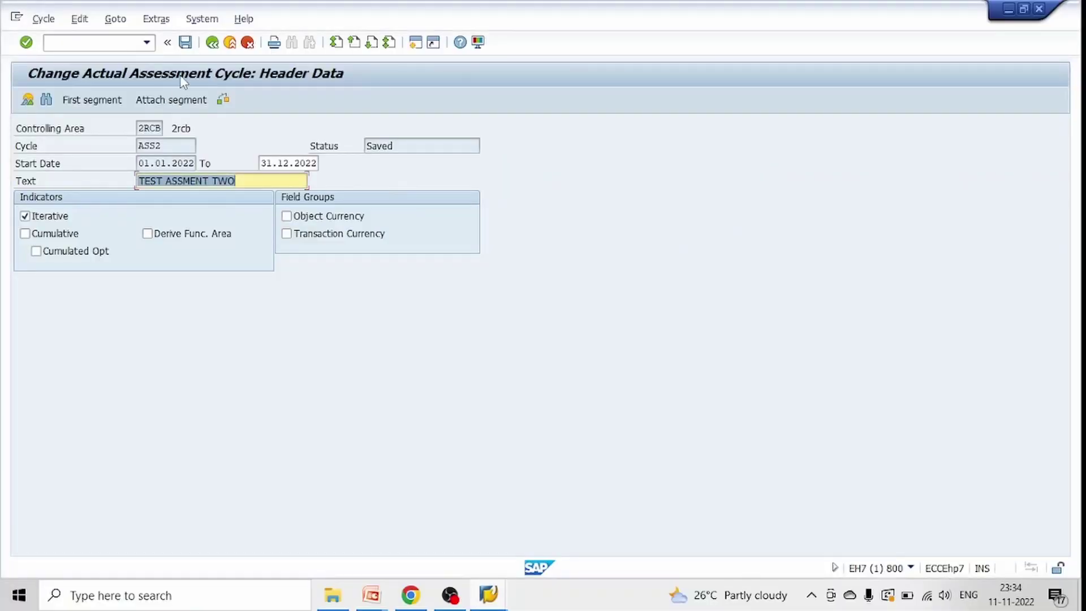
Leave the cycle and launch cost center report S_ALR_87013611 from the transaction history.
{"action": "left_click", "coordinate": [228, 44]}
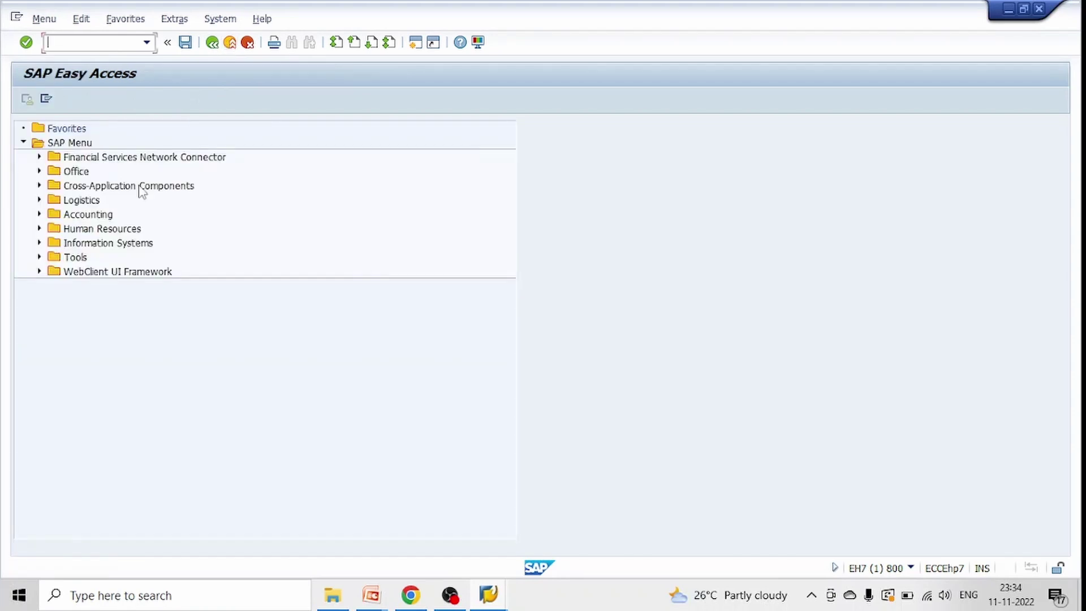
{"action": "left_click", "coordinate": [146, 43]}
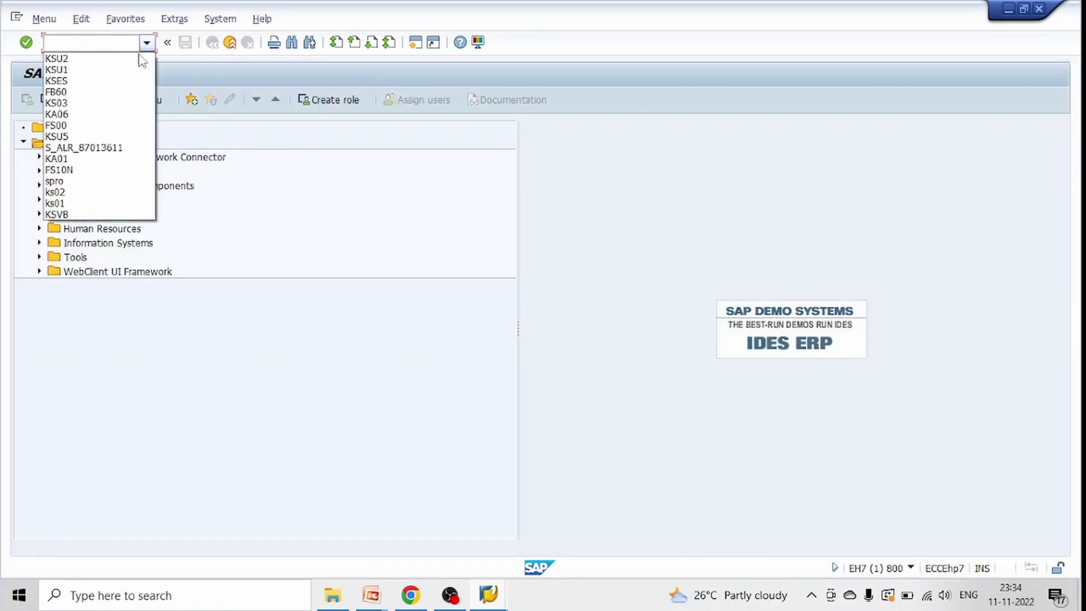
{"action": "left_click", "coordinate": [90, 150]}
{"action": "key", "text": "Return"}
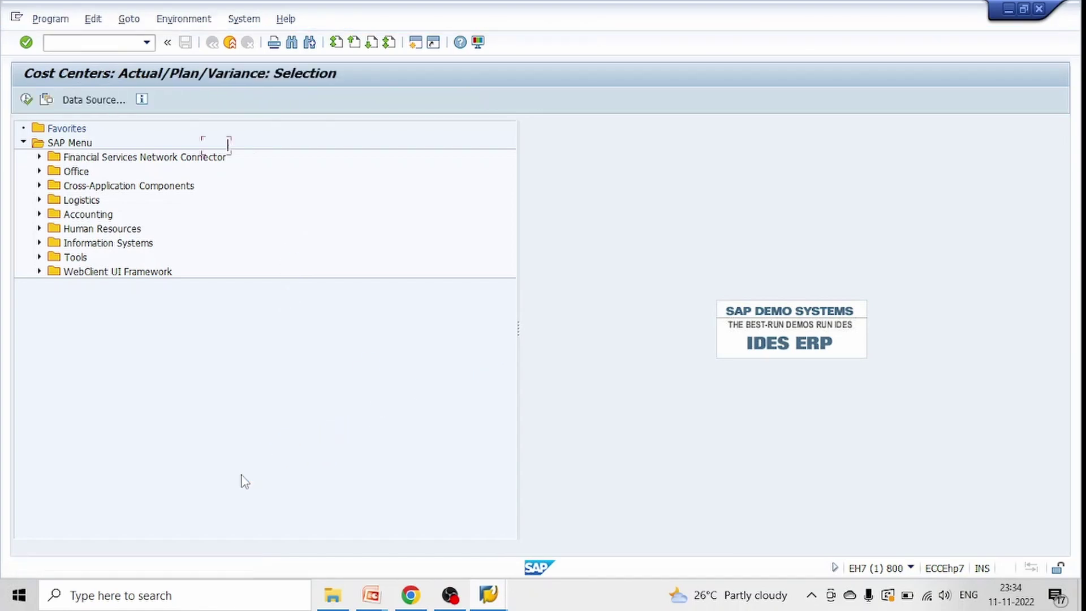
Switch the cost center selection from a group to individual cost centers.
{"action": "left_click", "coordinate": [225, 286]}
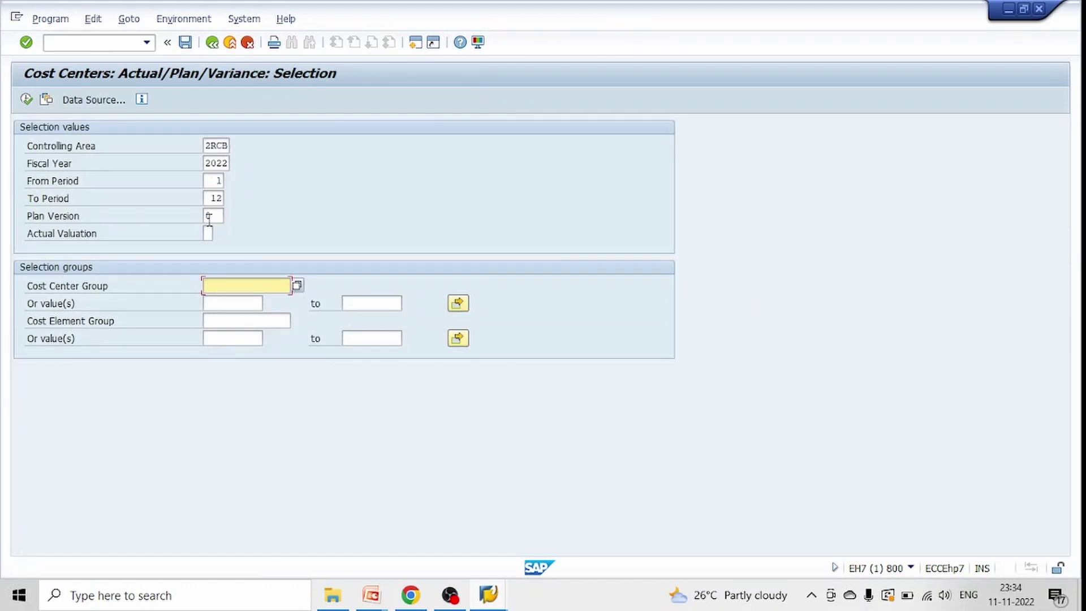
{"action": "left_click", "coordinate": [252, 306]}
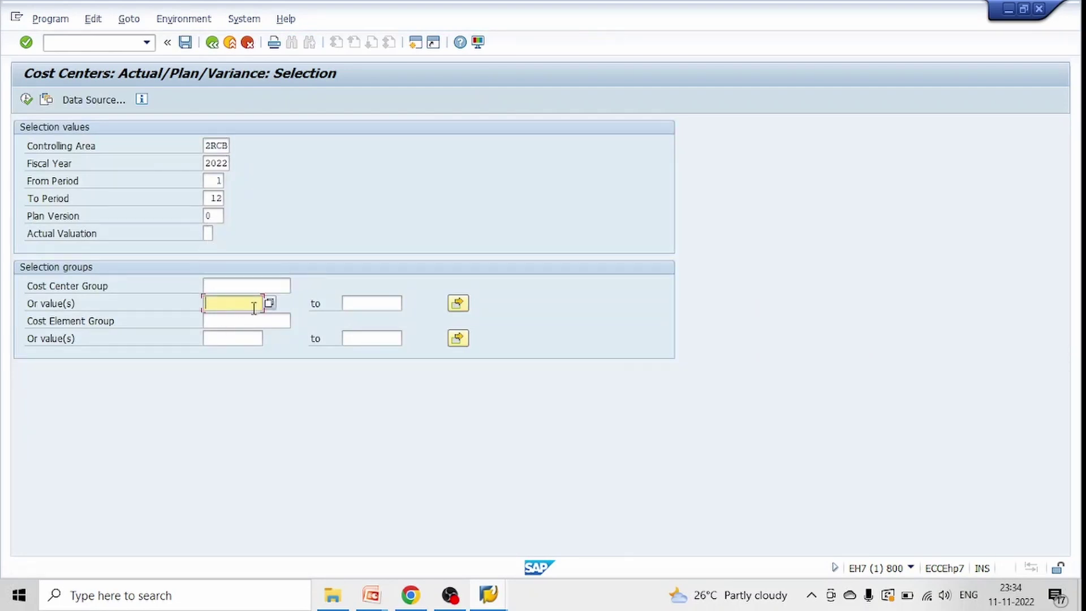
{"action": "left_click", "coordinate": [269, 304]}
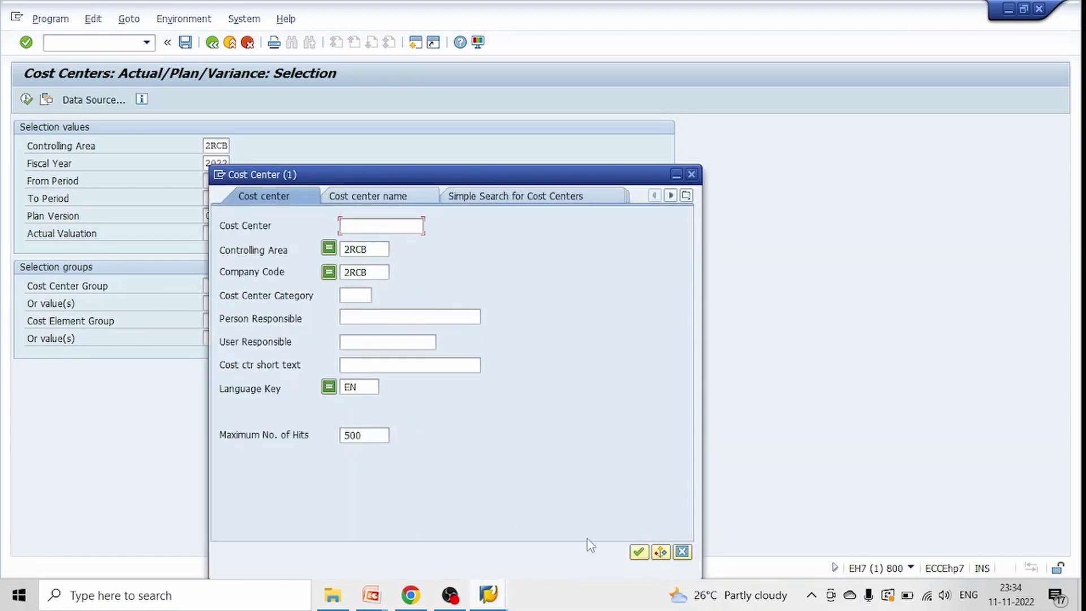
{"action": "left_click", "coordinate": [682, 551]}
Select CC_ADM, CC_PRD, CC_HRD and CC_ITD as multiple values and execute the report.
{"action": "left_click", "coordinate": [458, 304]}
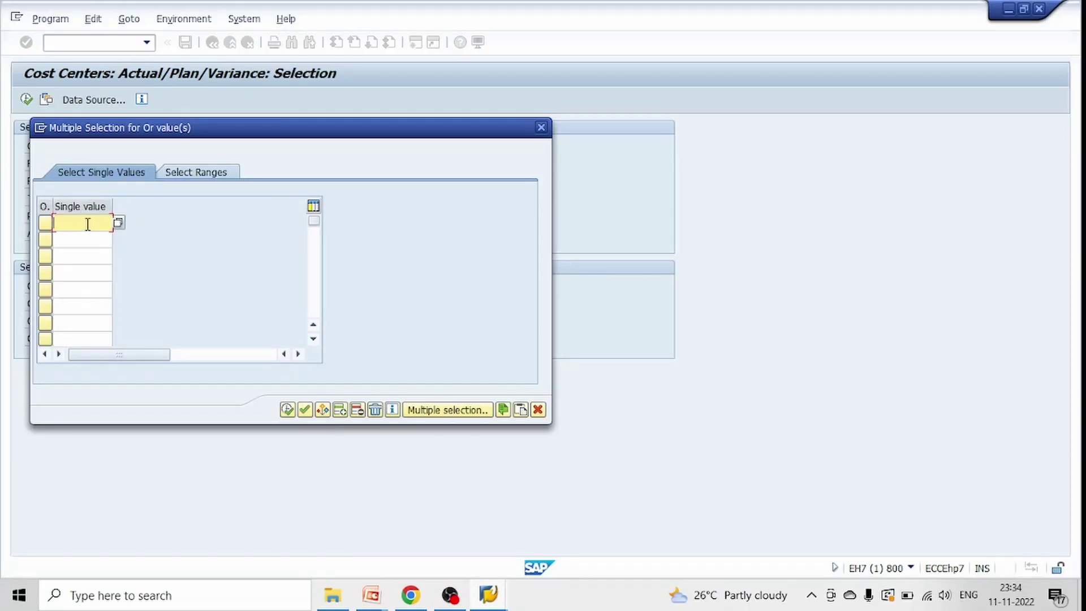
{"action": "left_click", "coordinate": [88, 224]}
{"action": "left_click", "coordinate": [84, 254]}
{"action": "left_click", "coordinate": [85, 240]}
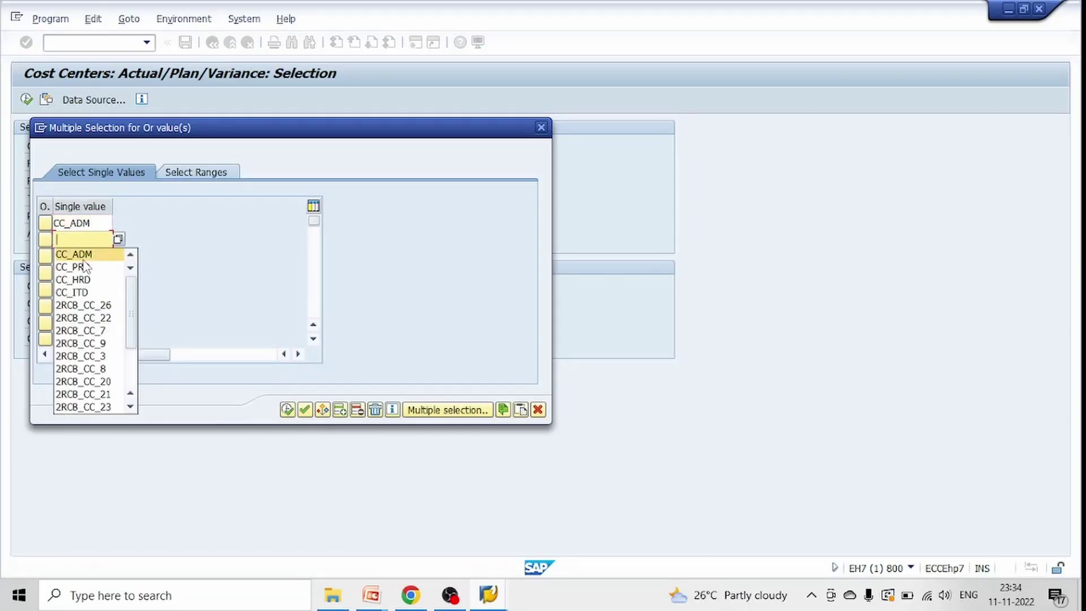
{"action": "left_click", "coordinate": [84, 266]}
{"action": "left_click", "coordinate": [88, 271]}
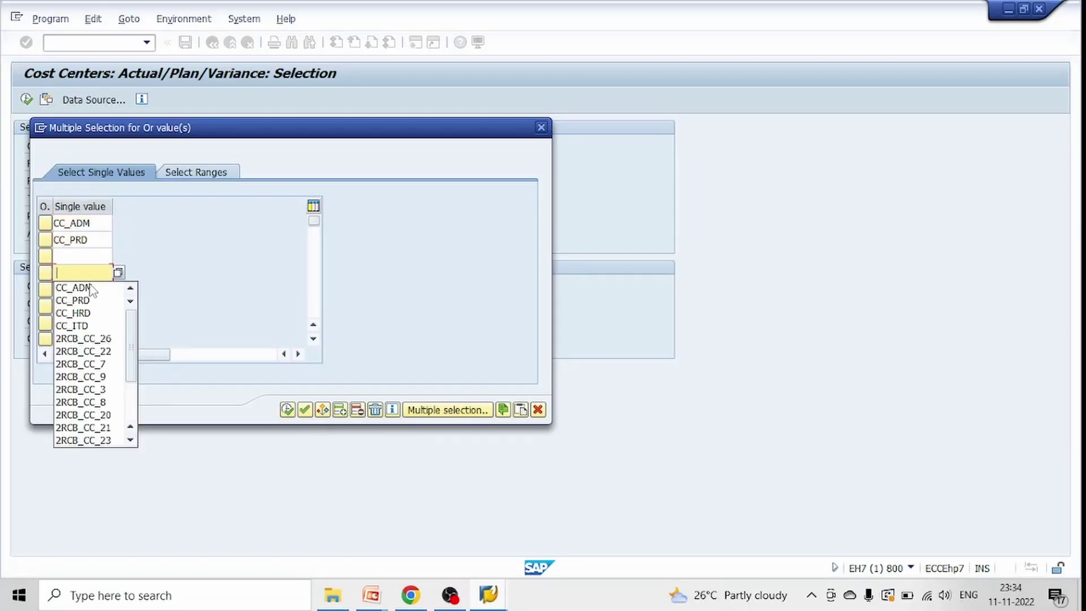
{"action": "left_click", "coordinate": [79, 326]}
{"action": "left_click", "coordinate": [86, 260]}
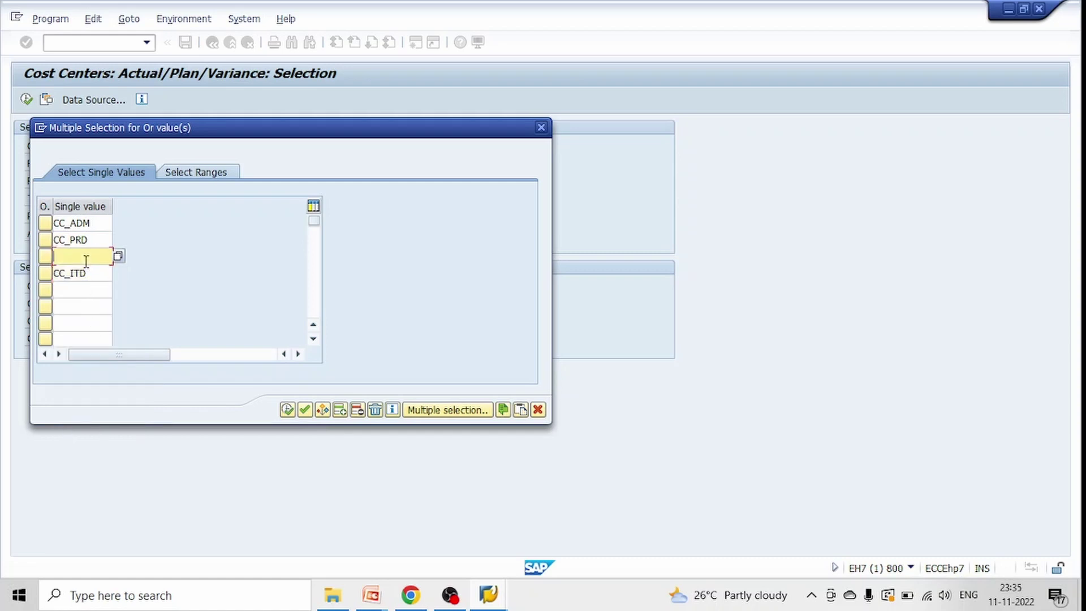
{"action": "left_click", "coordinate": [88, 296]}
{"action": "left_click", "coordinate": [287, 410]}
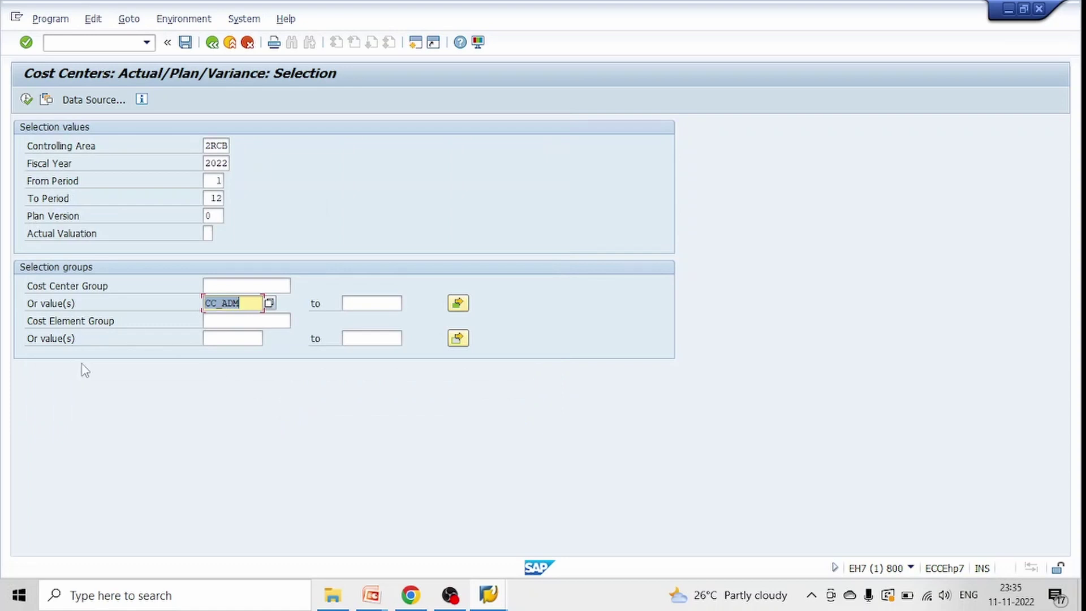
{"action": "left_click", "coordinate": [26, 99]}
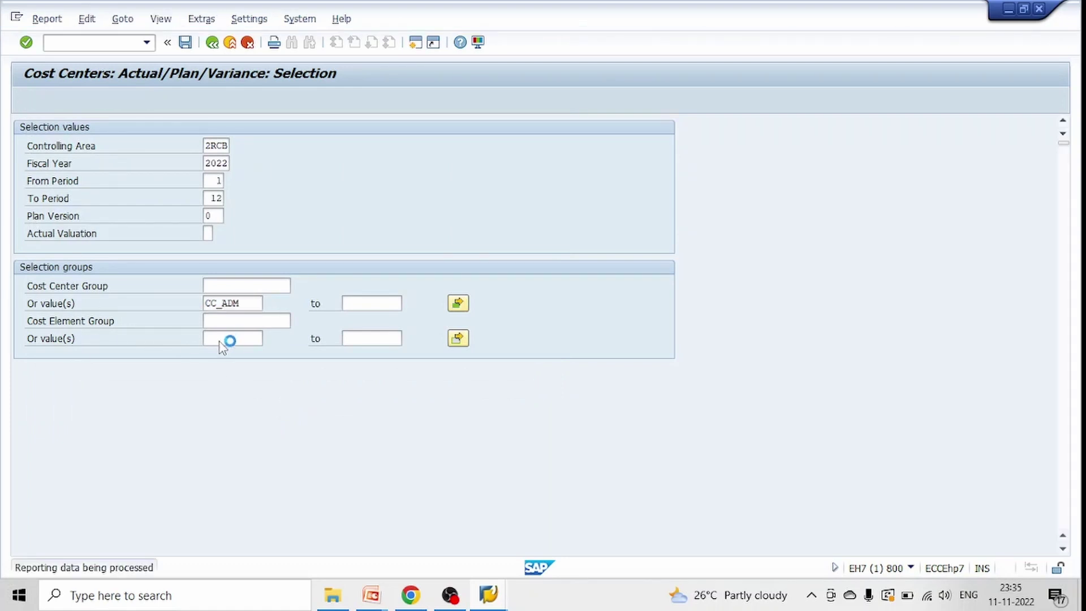
Review sender CC_ADM's figures, drilling into the 4019 RENT NEW actual costs.
{"action": "left_click", "coordinate": [146, 164]}
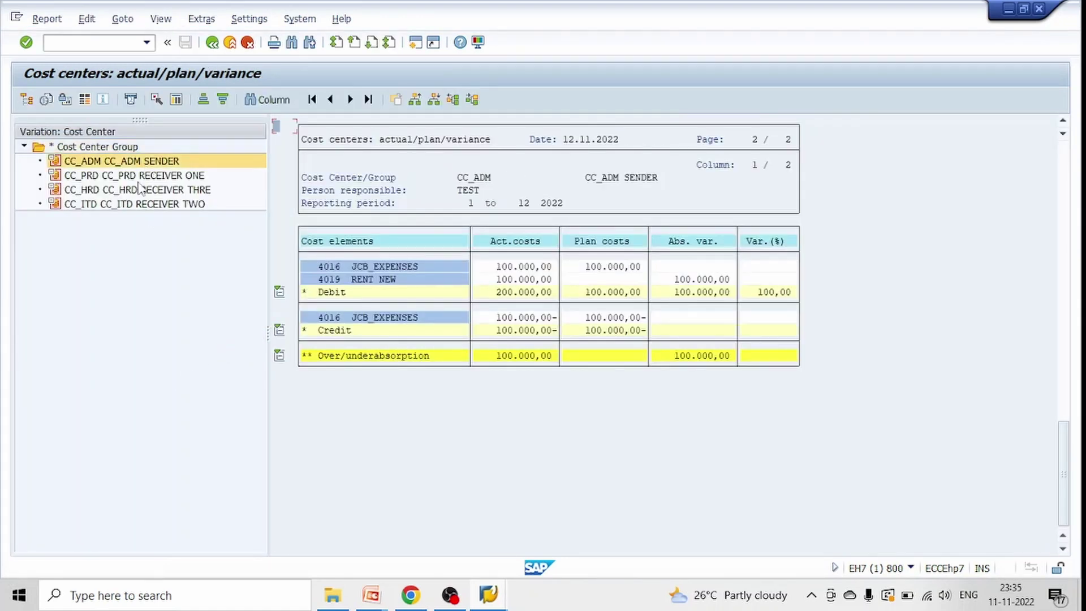
{"action": "left_click", "coordinate": [136, 167]}
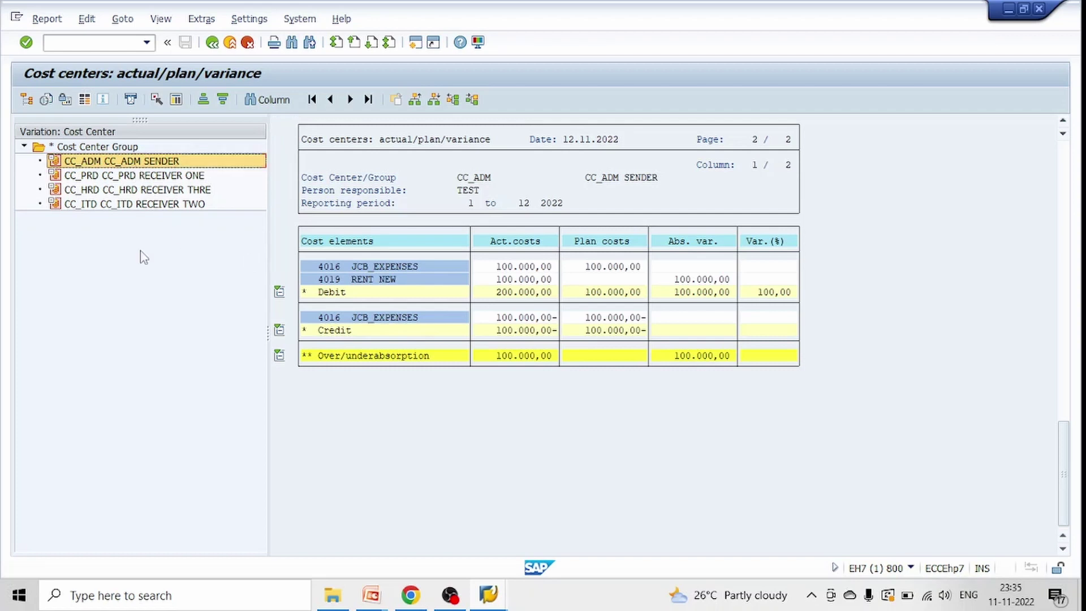
{"action": "left_click", "coordinate": [350, 280]}
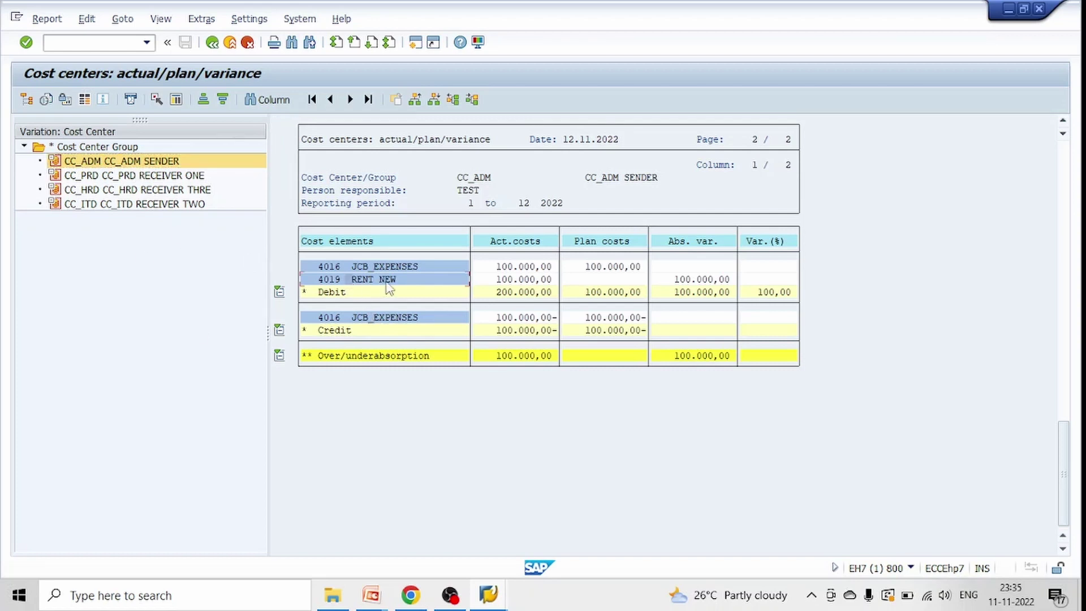
{"action": "double_click", "coordinate": [525, 280]}
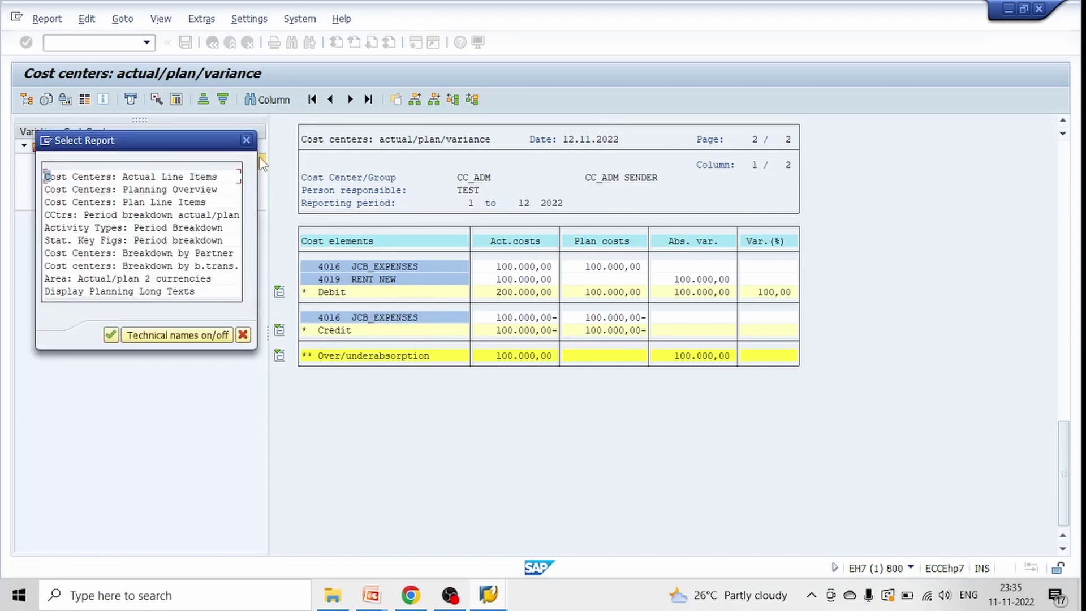
{"action": "key", "text": "Escape"}
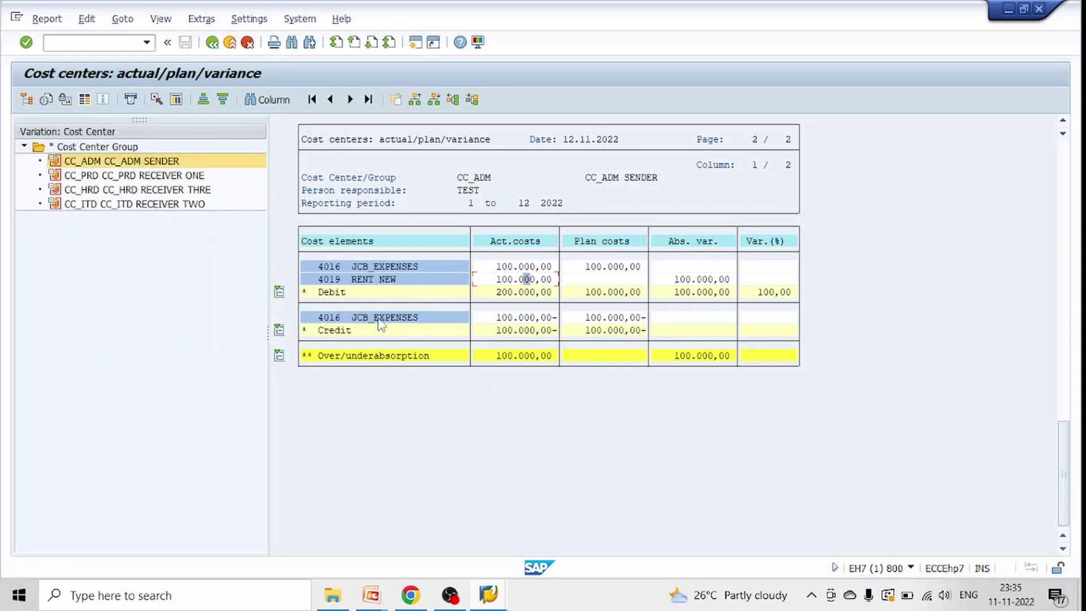
Check receivers CC_PRD, CC_HRD and CC_ITD at 20.000,00, 50.000,00 and 30.000,00, then return to CC_ADM.
{"action": "left_click", "coordinate": [144, 176]}
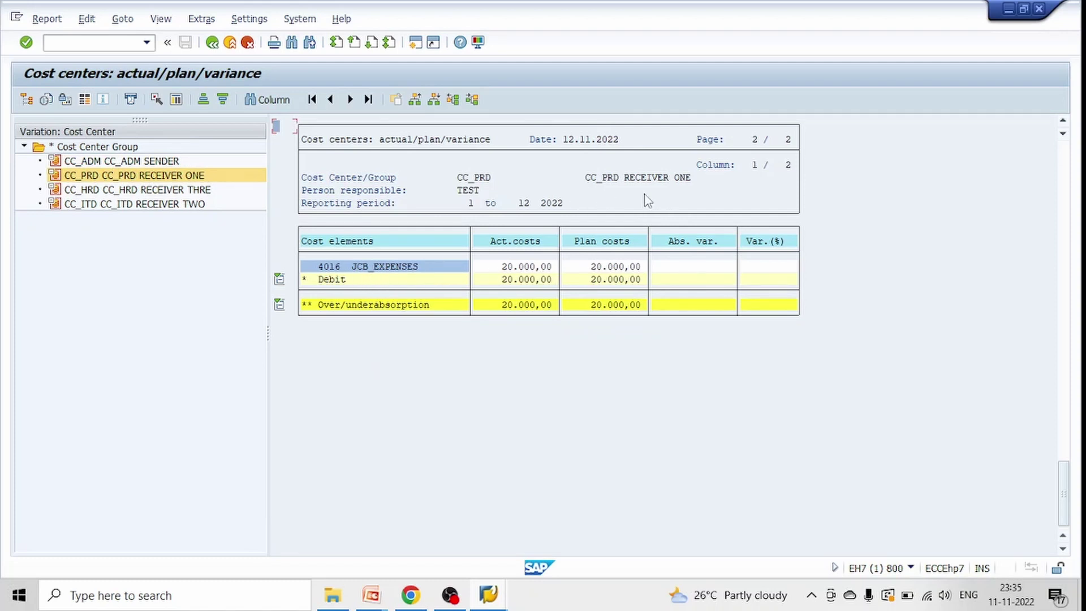
{"action": "left_click", "coordinate": [618, 177]}
{"action": "left_click", "coordinate": [195, 192]}
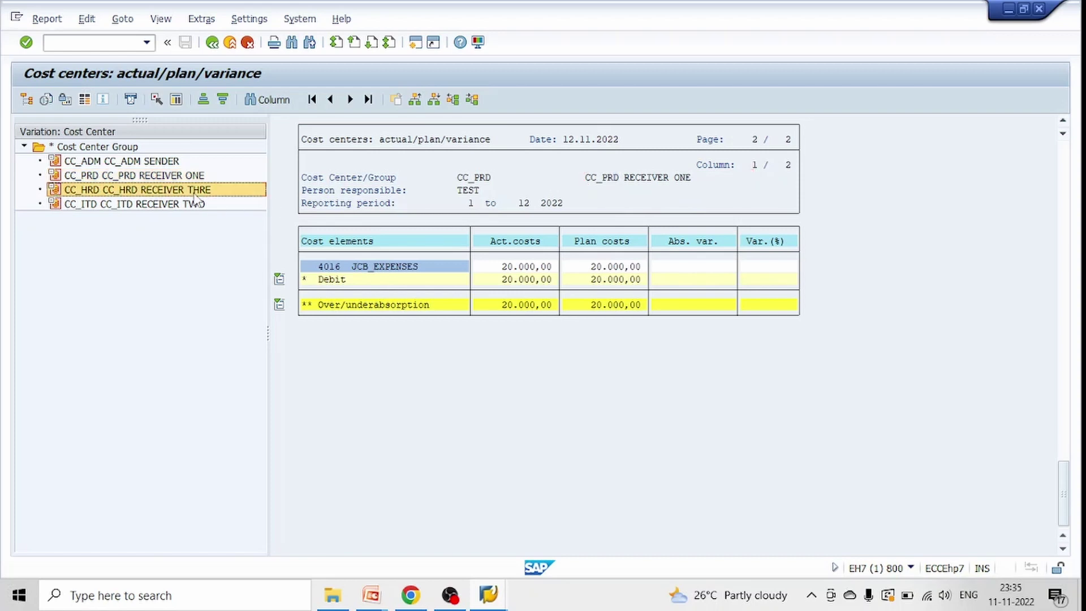
{"action": "left_click", "coordinate": [610, 179]}
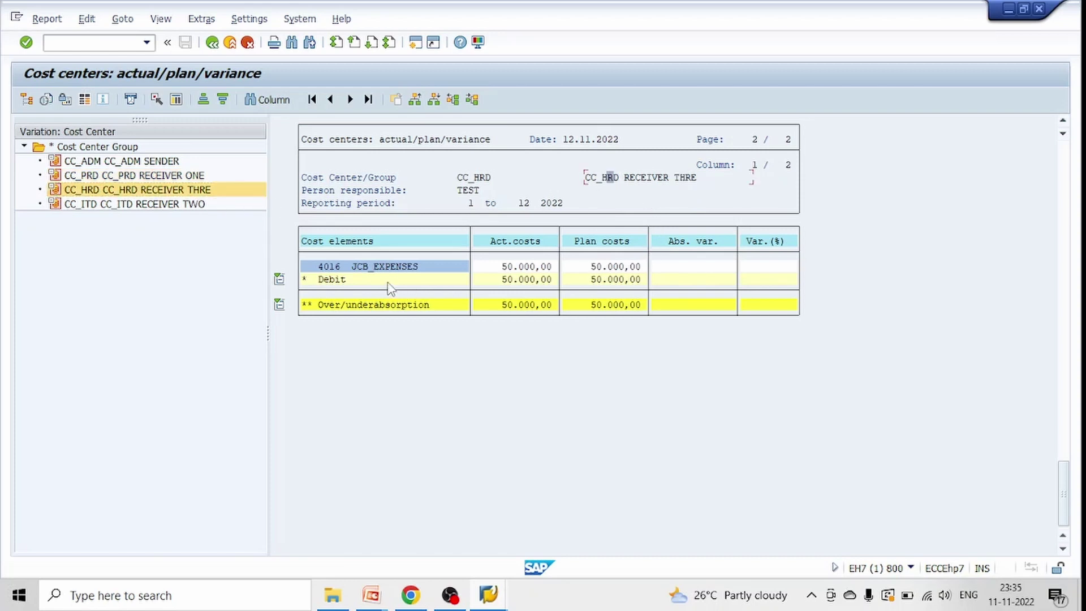
{"action": "left_click", "coordinate": [189, 205]}
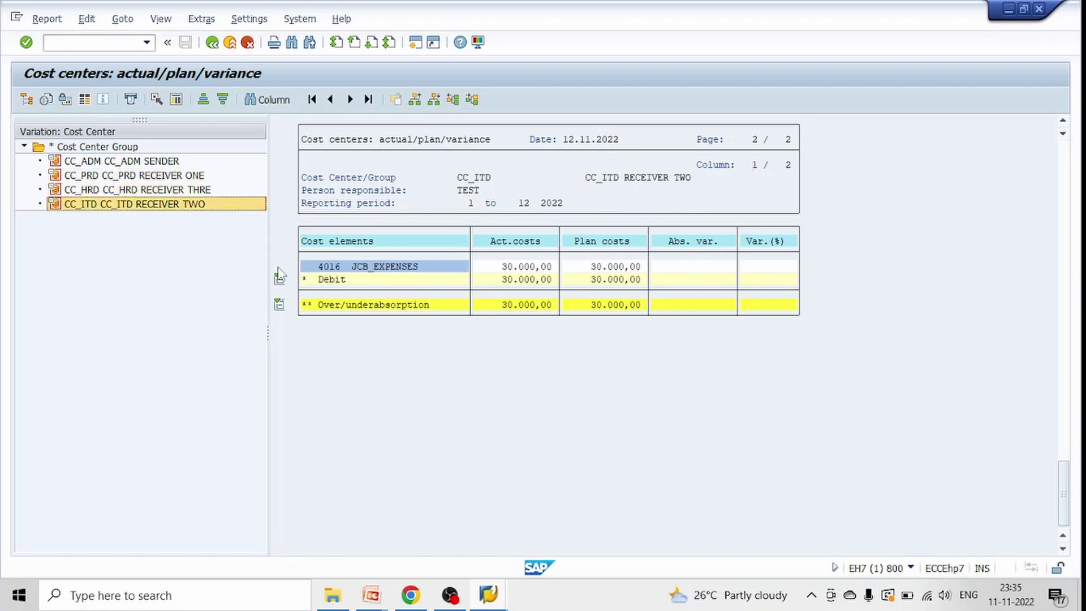
{"action": "left_click", "coordinate": [649, 179]}
{"action": "left_click", "coordinate": [204, 205]}
{"action": "left_click", "coordinate": [124, 162]}
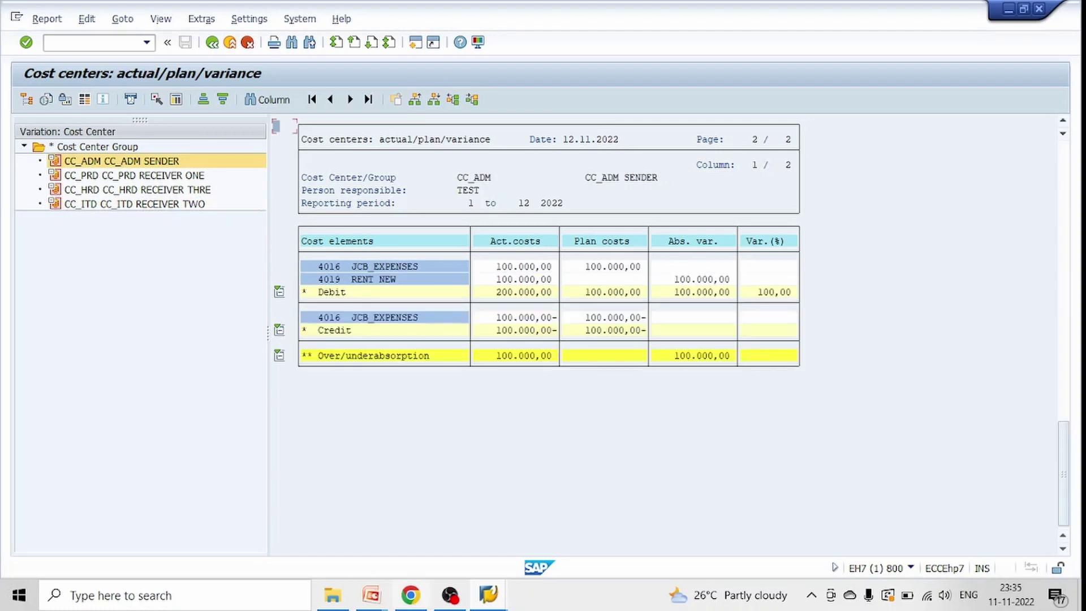
{"action": "left_click", "coordinate": [450, 595]}
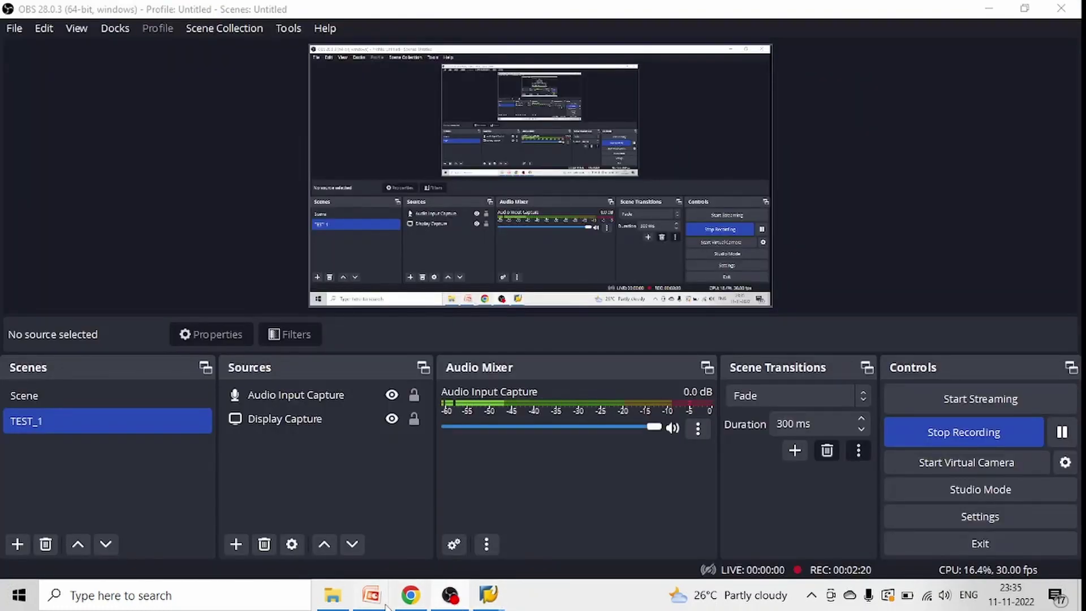
{"action": "mouse_move", "coordinate": [371, 595]}
{"action": "left_click", "coordinate": [459, 520]}
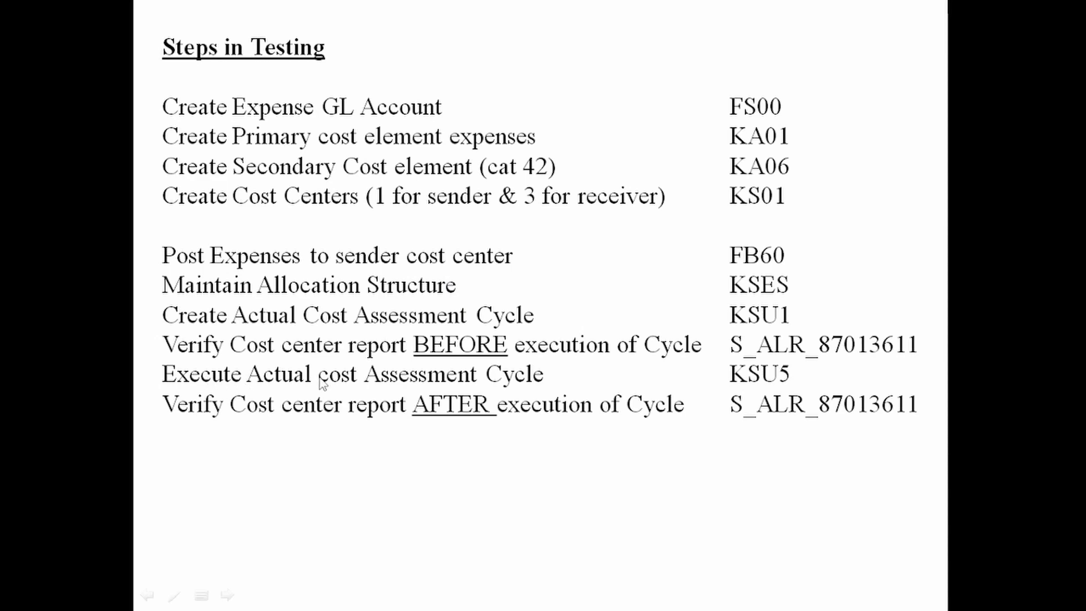
{"action": "key", "text": "alt+Tab"}
{"action": "key", "text": "alt+Tab"}
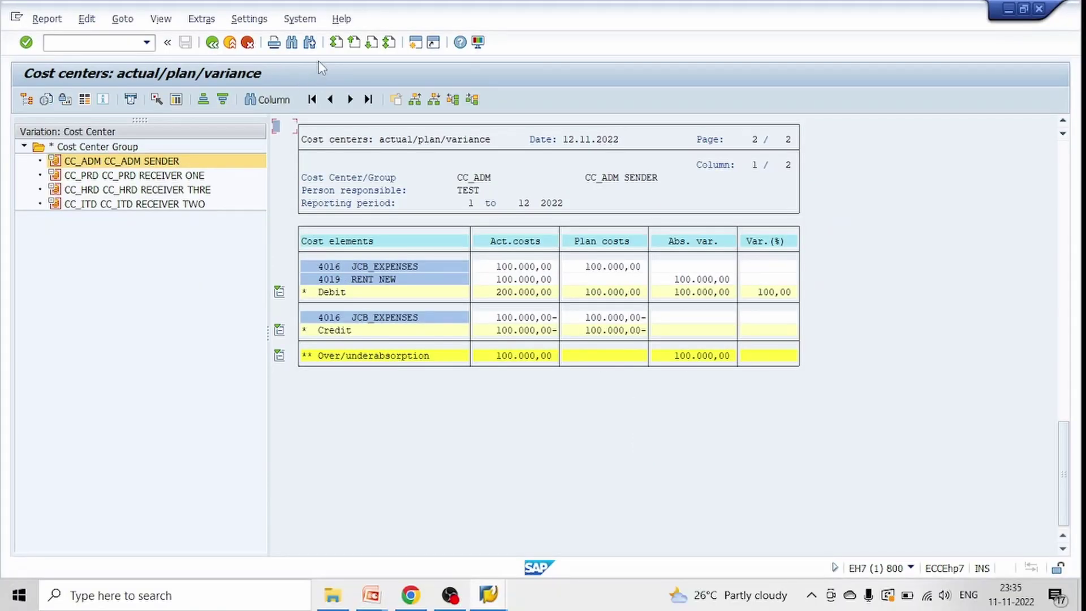
In a second session, test-run cycle ASS2 for period 11–11 of 2022 with detail lists.
{"action": "left_click", "coordinate": [414, 45]}
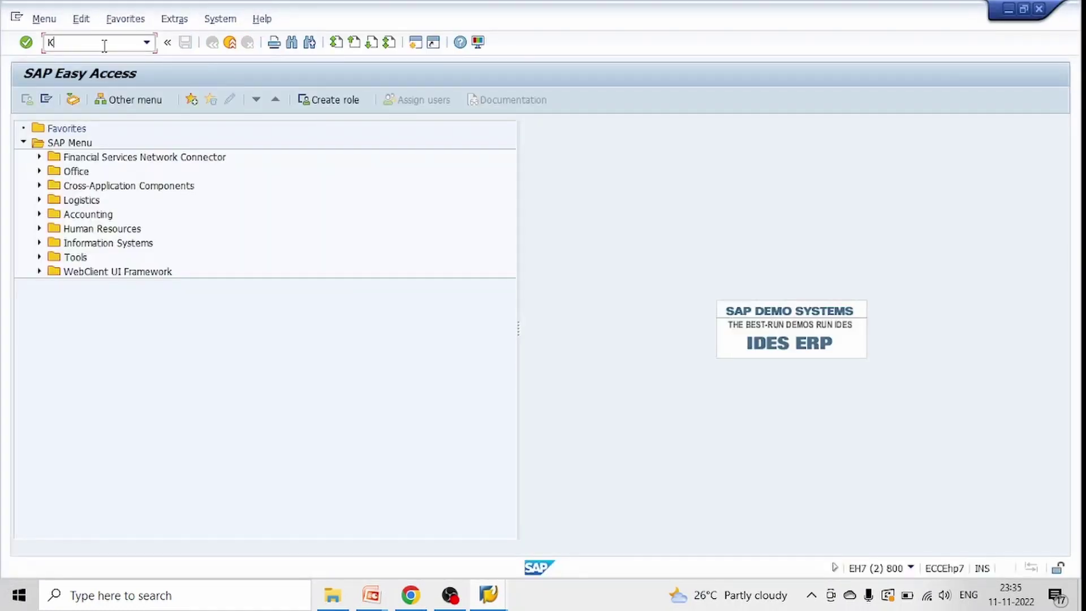
{"action": "key", "text": "Return"}
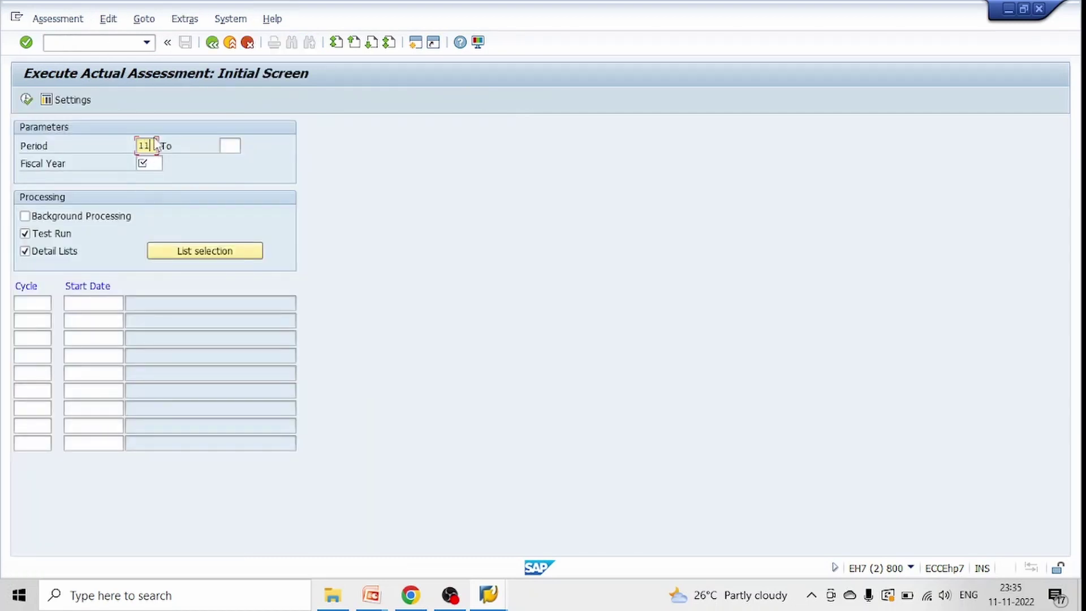
{"action": "key", "text": "Tab"}
{"action": "key", "text": "Tab"}
{"action": "type", "text": "2"}
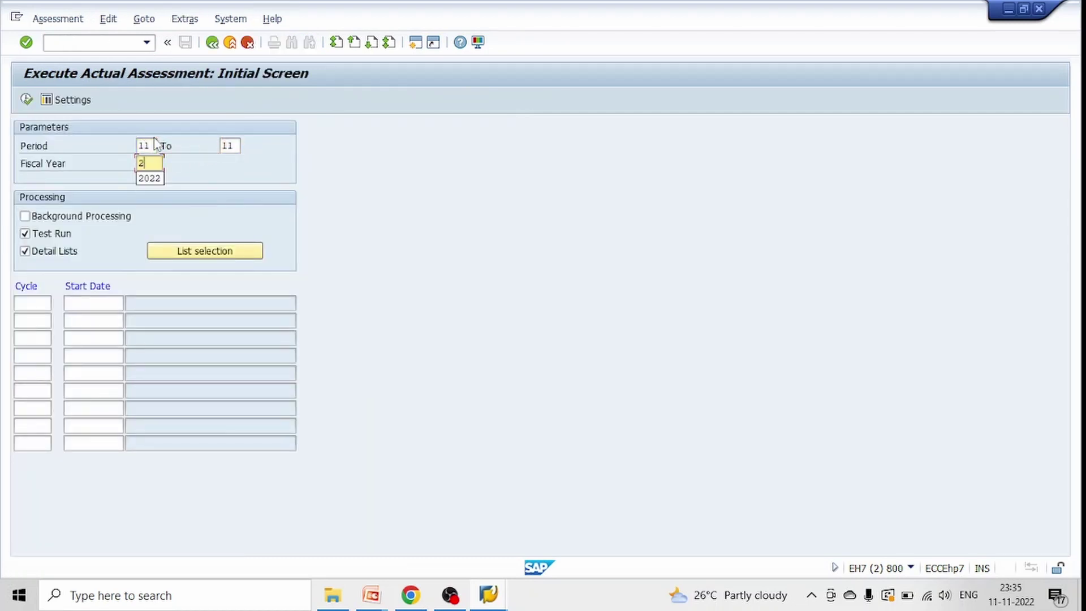
{"action": "type", "text": "022"}
{"action": "left_click", "coordinate": [50, 302]}
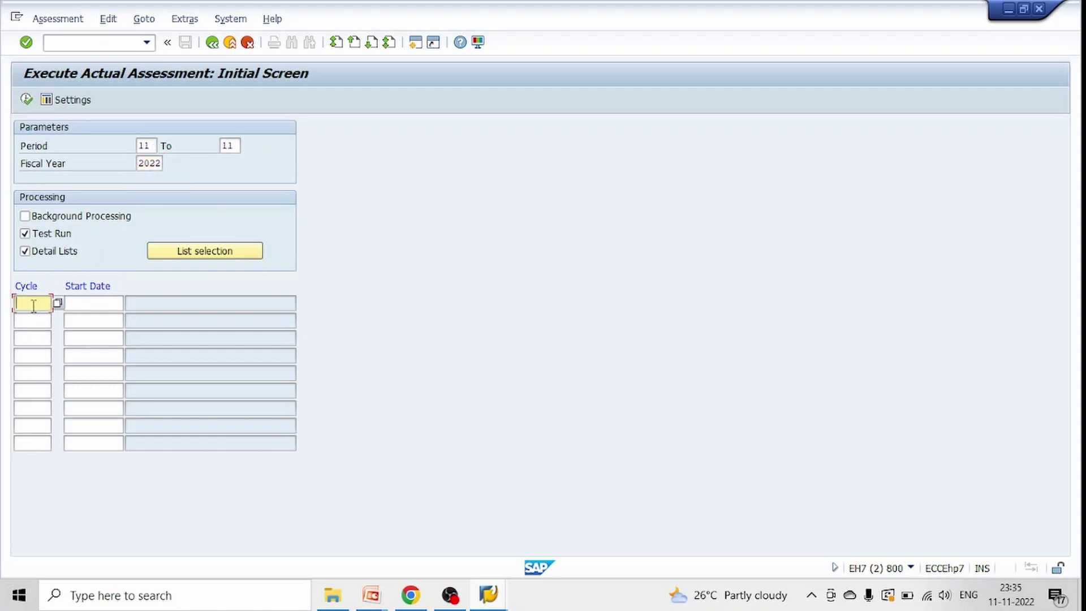
{"action": "left_click", "coordinate": [71, 327]}
{"action": "key", "text": "BackSpace"}
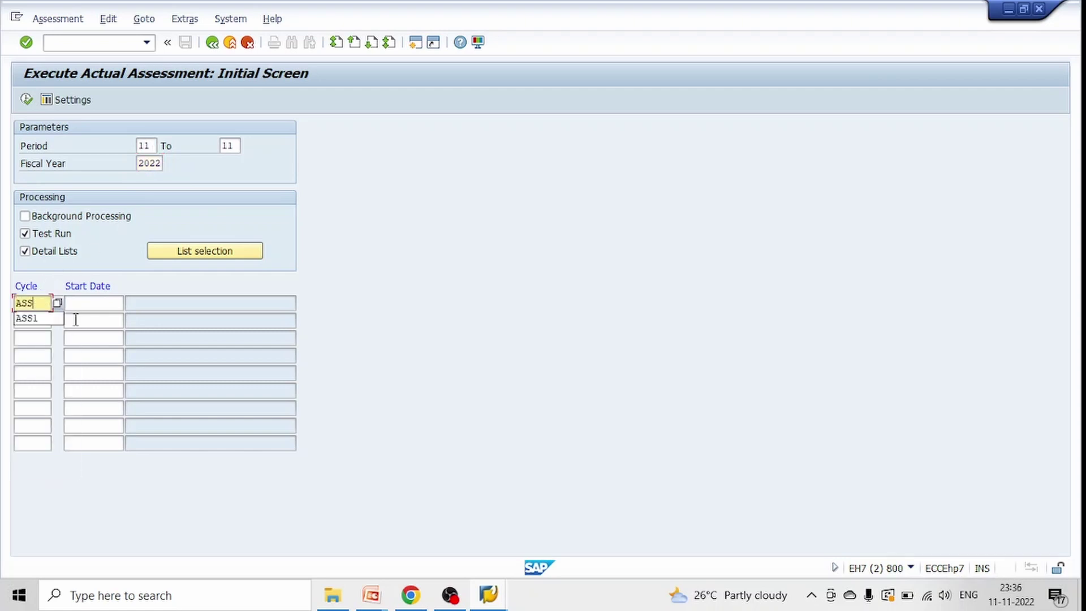
{"action": "type", "text": "2"}
{"action": "key", "text": "Return"}
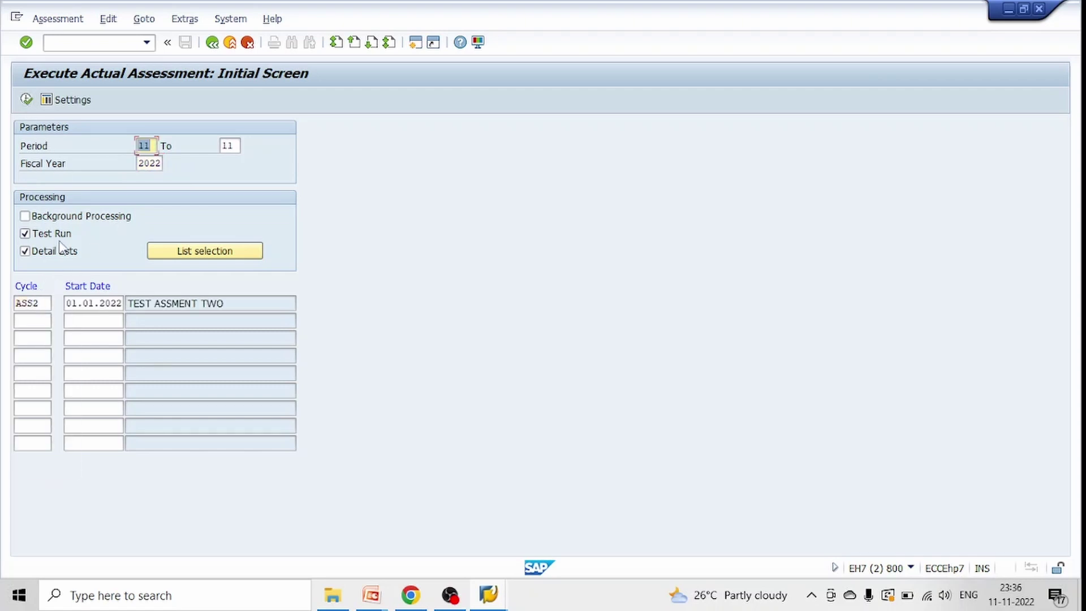
{"action": "left_click", "coordinate": [27, 100]}
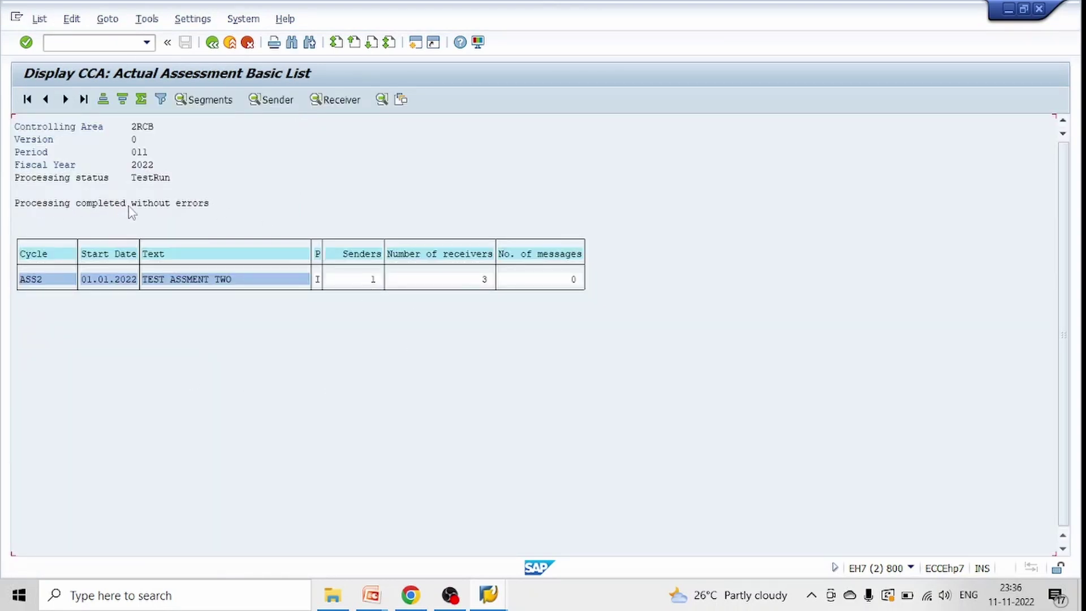
{"action": "double_click", "coordinate": [365, 286]}
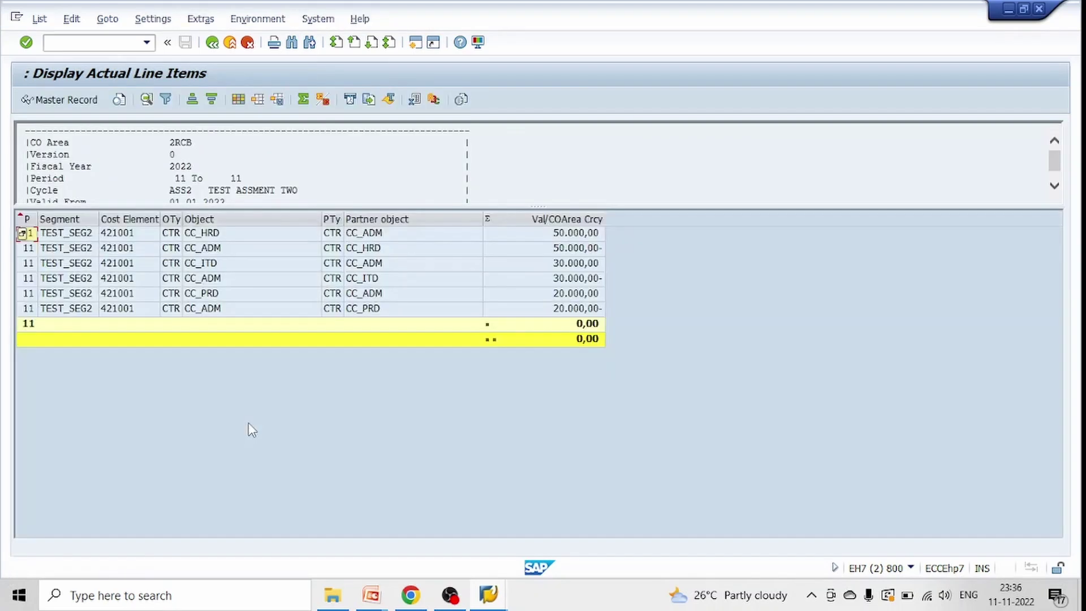
{"action": "left_click", "coordinate": [266, 218]}
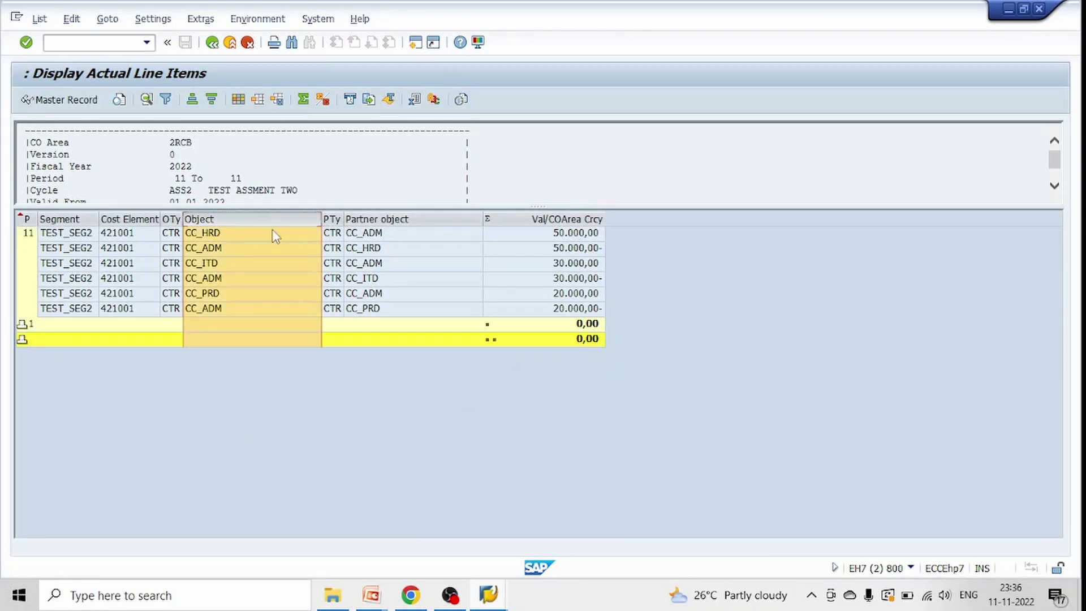
{"action": "left_click", "coordinate": [212, 101]}
{"action": "left_click", "coordinate": [222, 280]}
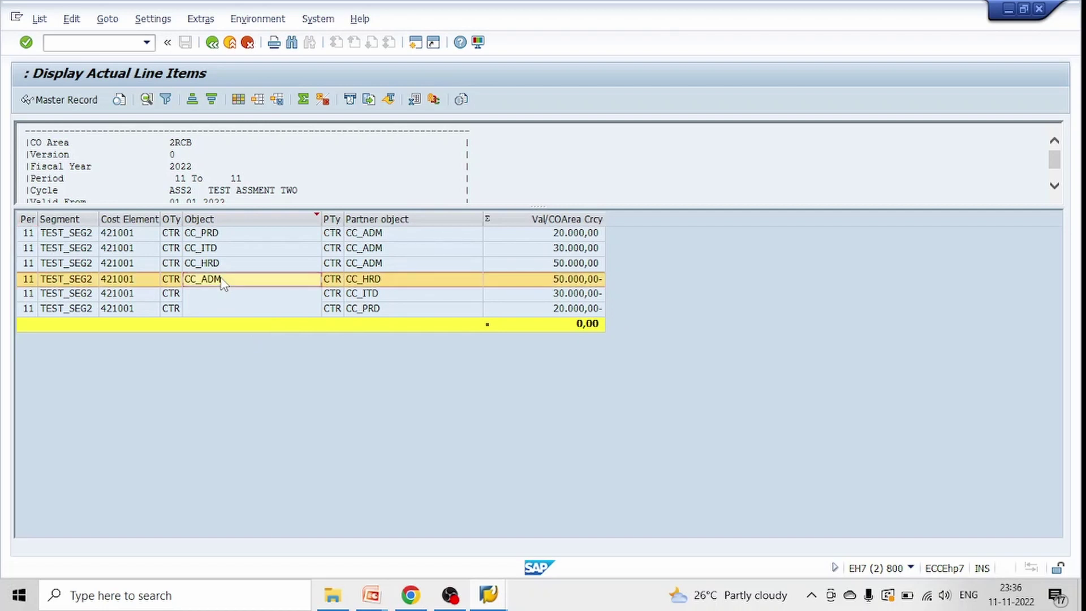
{"action": "left_click", "coordinate": [242, 280]}
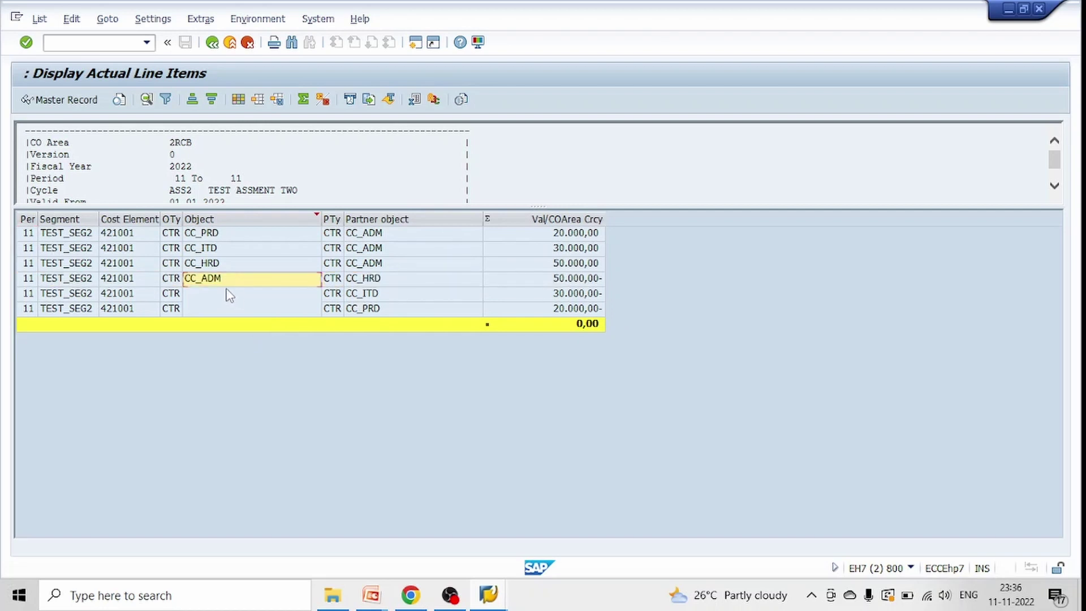
{"action": "left_click", "coordinate": [209, 234]}
{"action": "left_click", "coordinate": [210, 249]}
{"action": "left_click", "coordinate": [213, 265]}
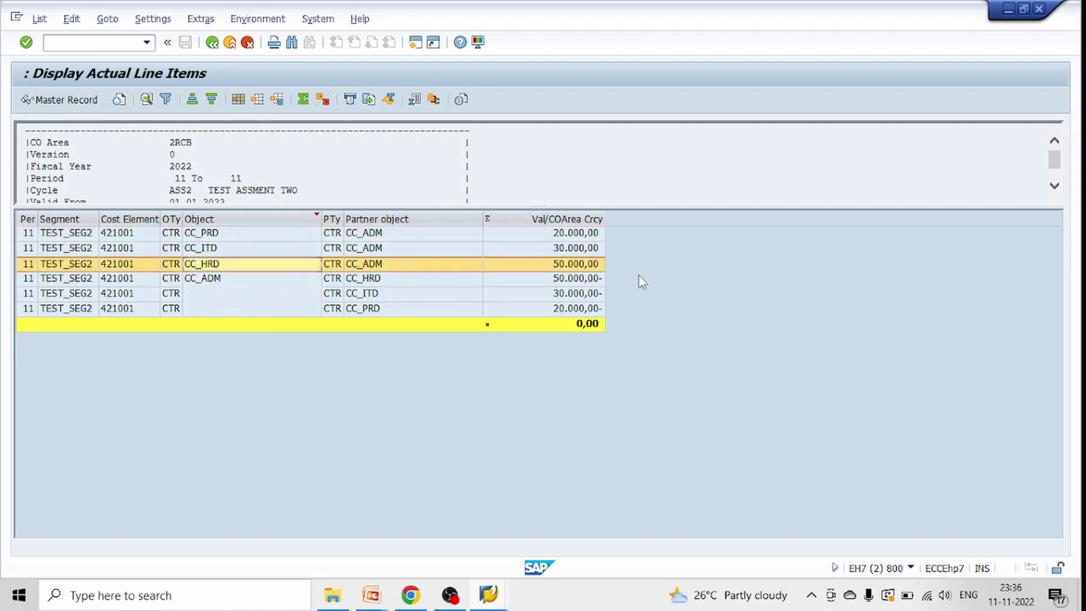
{"action": "left_click", "coordinate": [543, 234]}
{"action": "left_click", "coordinate": [212, 42]}
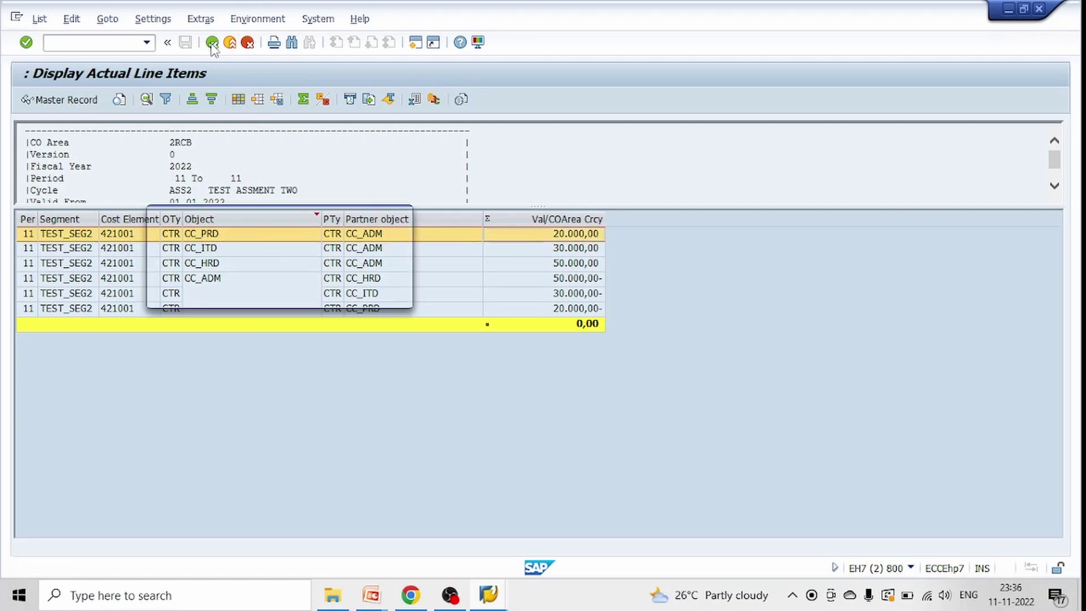
{"action": "left_click", "coordinate": [215, 293]}
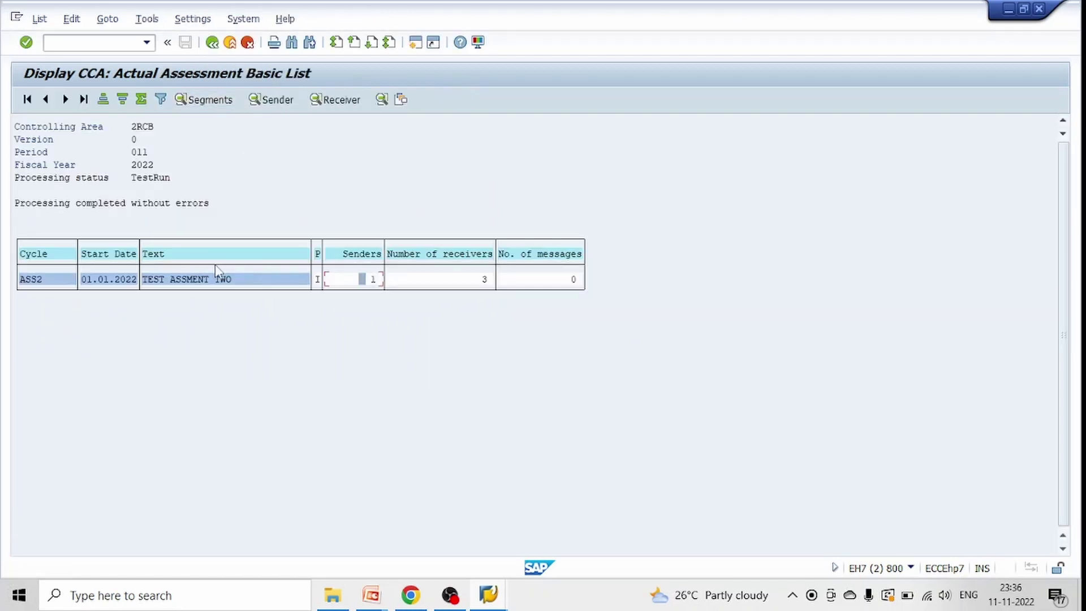
Leave the test list and rerun ASS2 with Test Run unchecked to post it.
{"action": "left_click", "coordinate": [212, 43]}
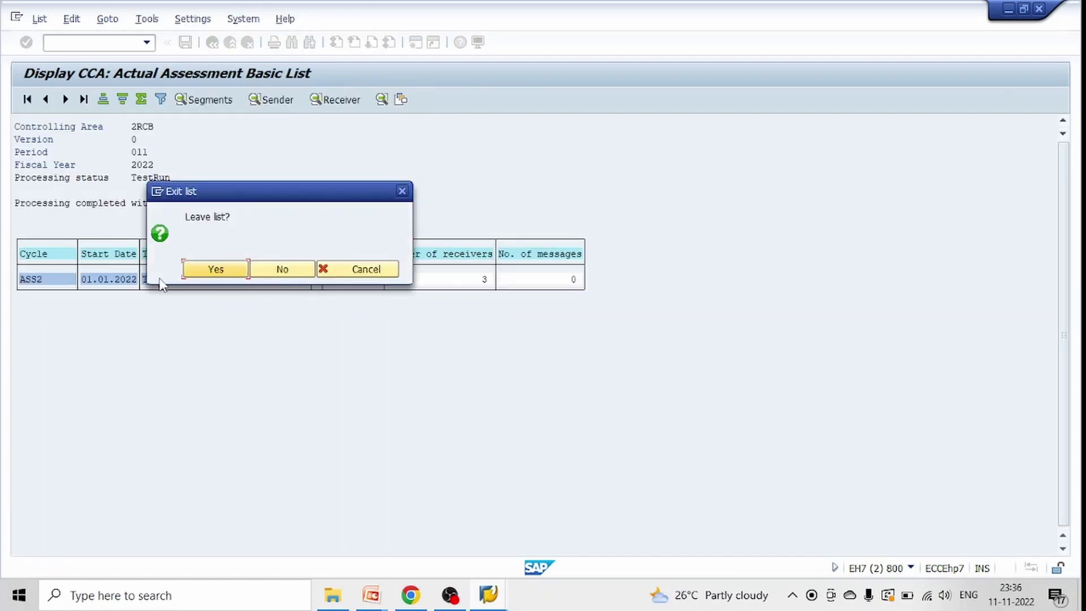
{"action": "left_click", "coordinate": [213, 269]}
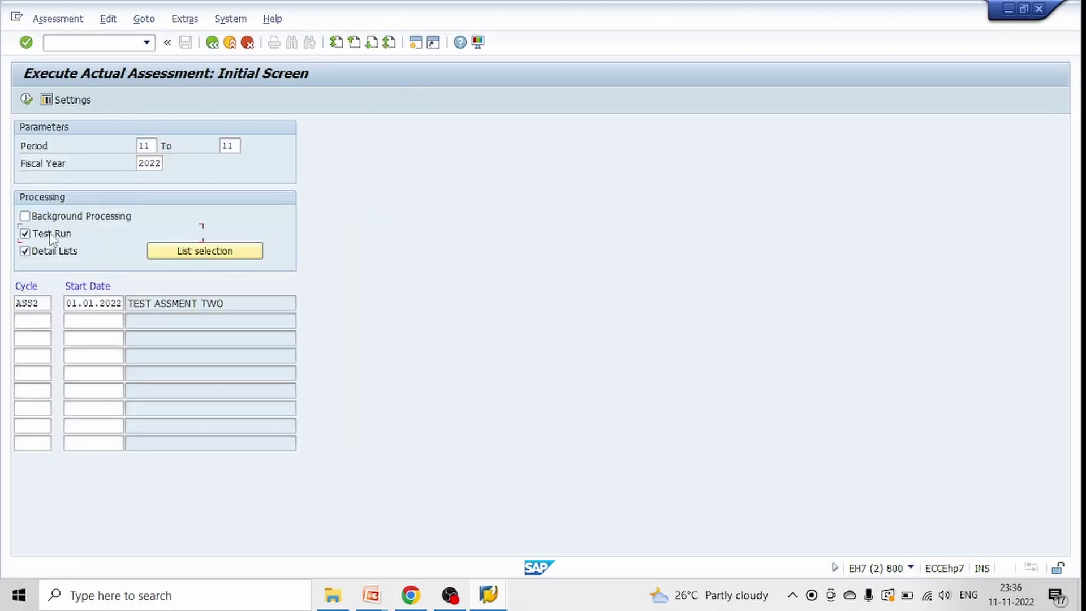
{"action": "left_click", "coordinate": [52, 233]}
{"action": "left_click", "coordinate": [29, 99]}
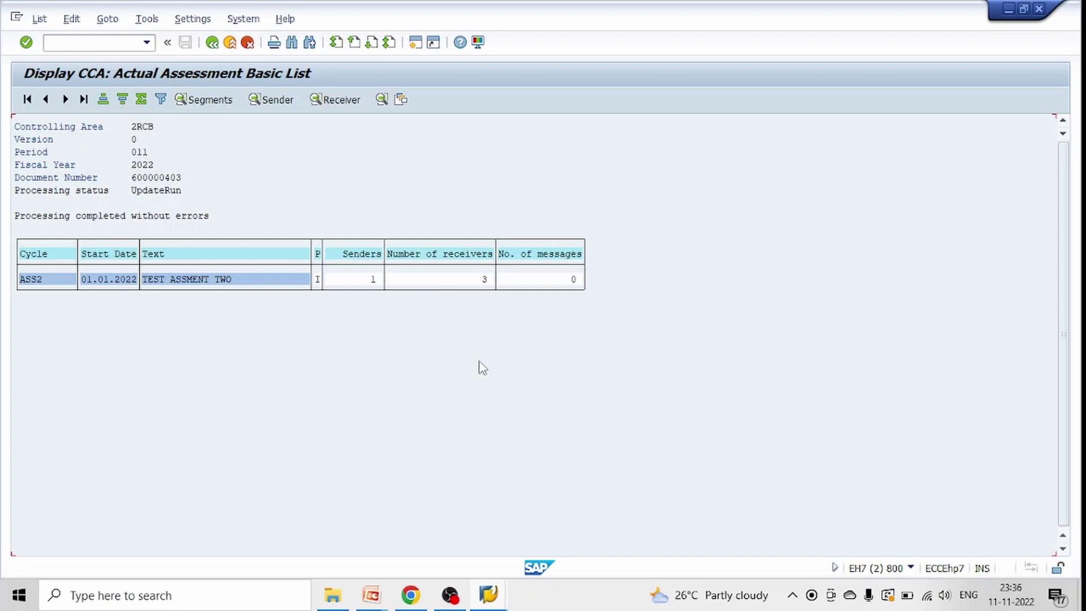
Exit and re-execute the outdated variance report, then display CC_ADM's figures.
{"action": "mouse_move", "coordinate": [487, 594]}
{"action": "left_click", "coordinate": [497, 547]}
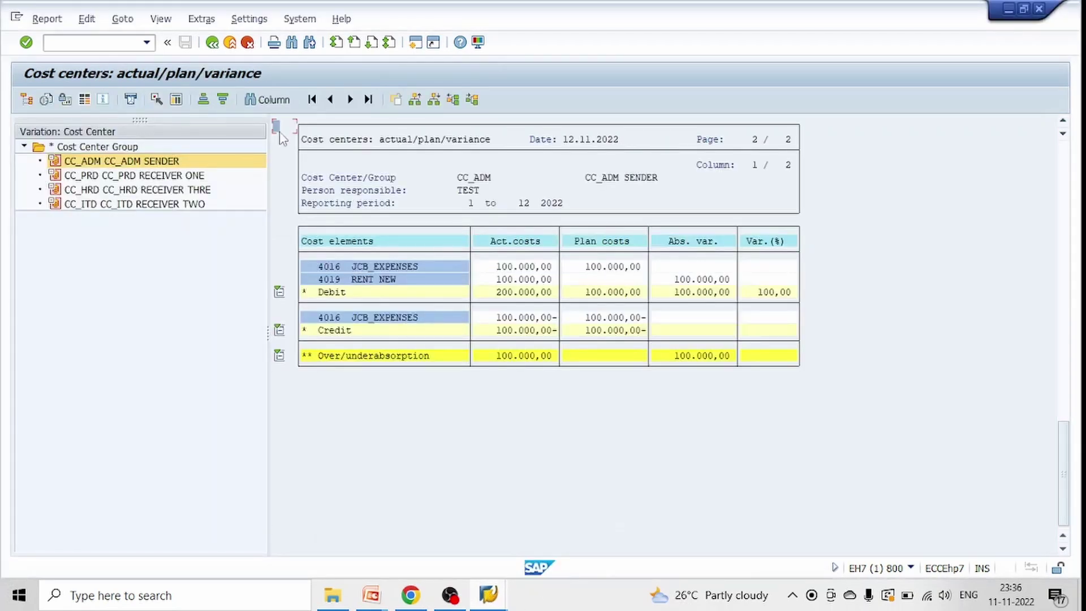
{"action": "left_click", "coordinate": [230, 42]}
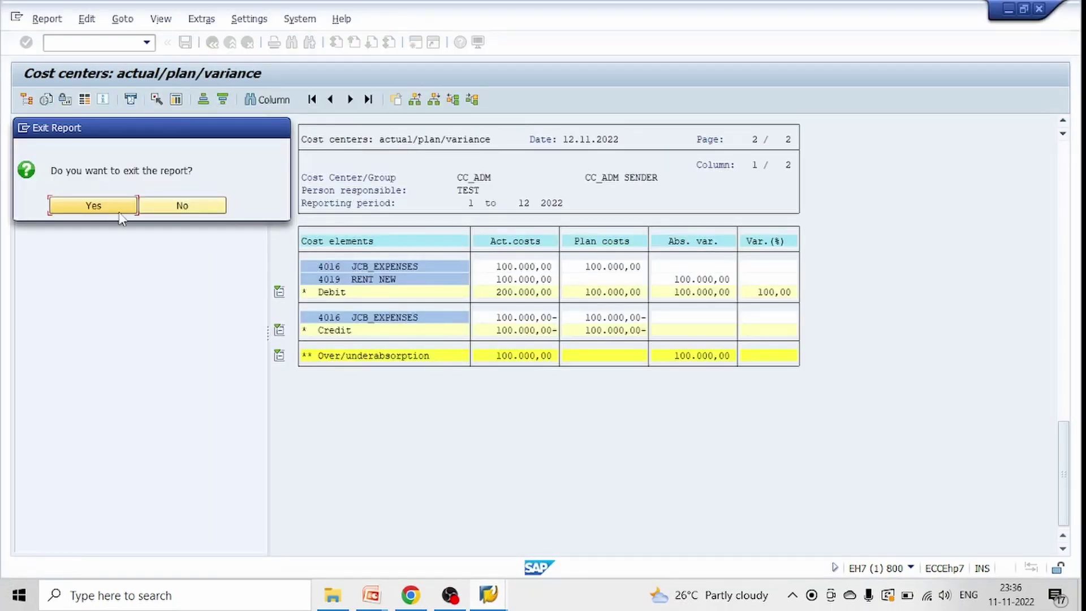
{"action": "left_click", "coordinate": [129, 209]}
{"action": "left_click", "coordinate": [26, 100]}
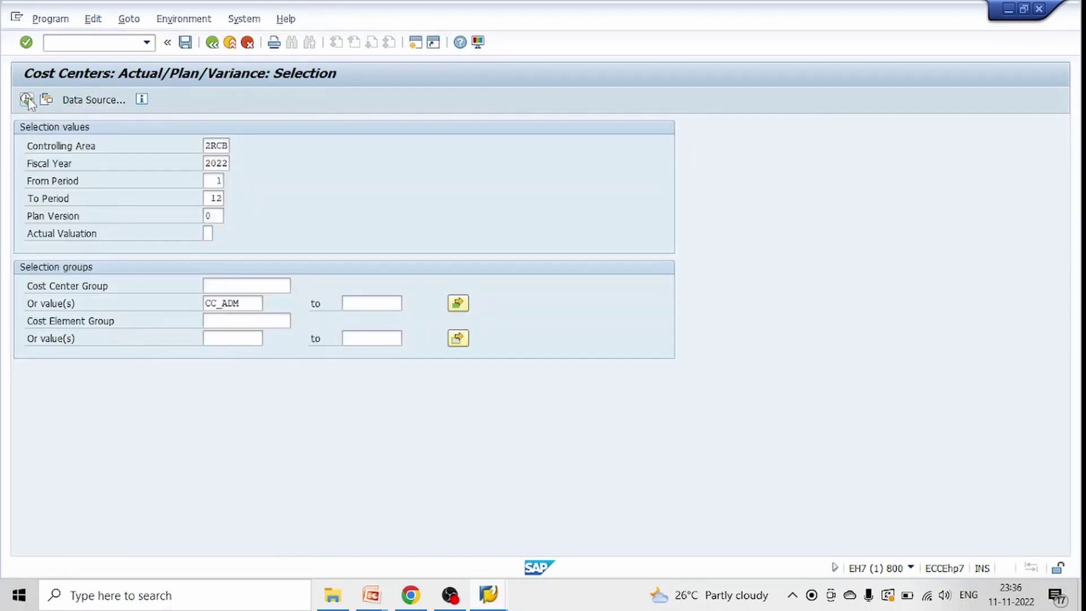
{"action": "left_click", "coordinate": [169, 163]}
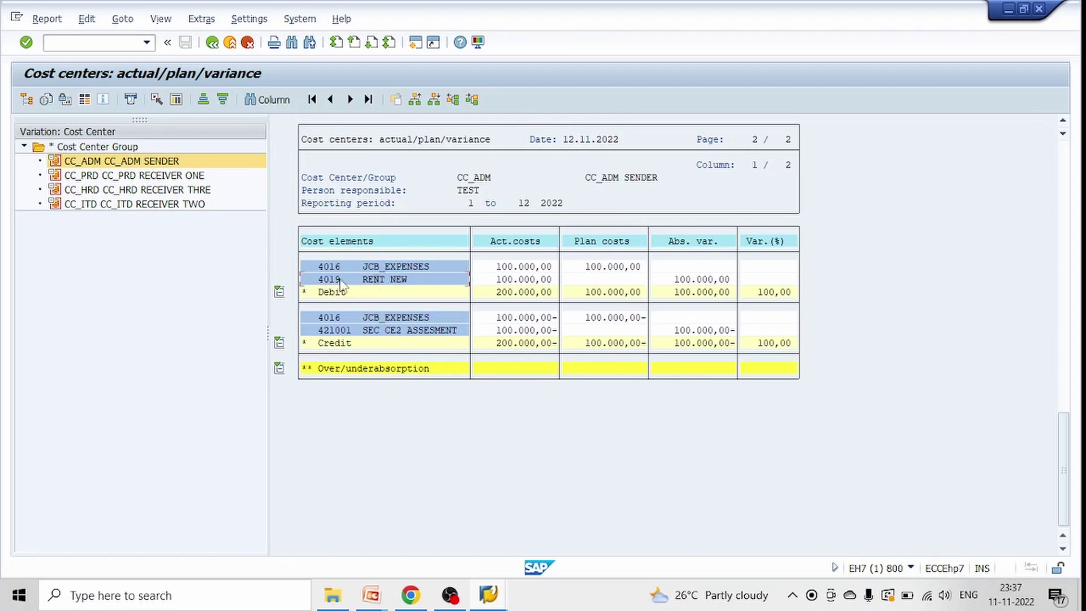
Review CC_ADM's 4019 RENT NEW costs and 100.000,00- credit on 421001, then show CC_PRD.
{"action": "left_click", "coordinate": [526, 280]}
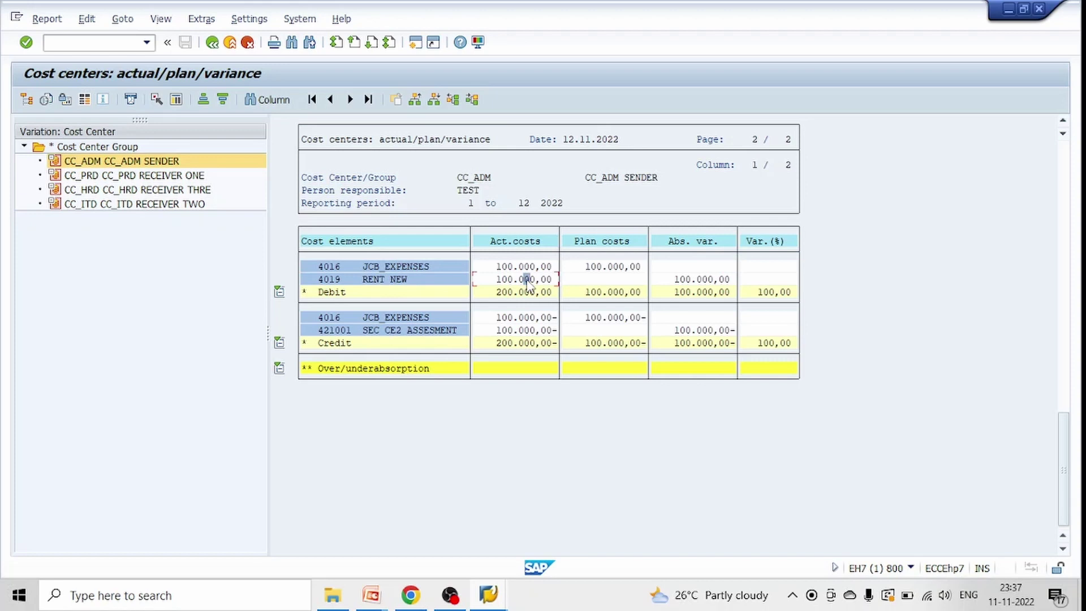
{"action": "left_click", "coordinate": [387, 283]}
{"action": "left_click", "coordinate": [527, 330]}
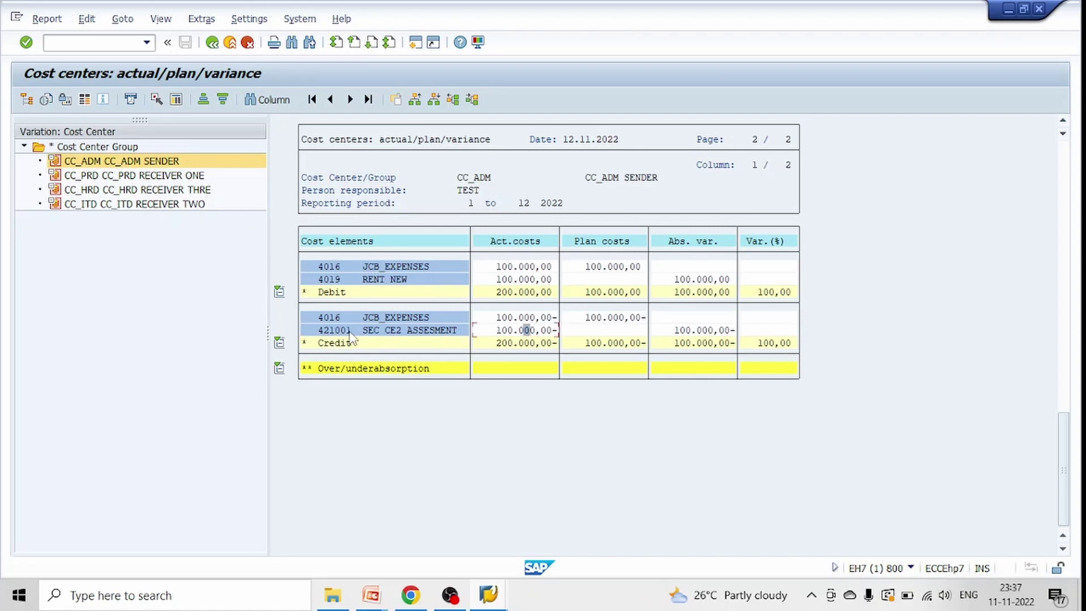
{"action": "left_click", "coordinate": [539, 332]}
{"action": "left_click", "coordinate": [341, 334]}
{"action": "left_click", "coordinate": [162, 177]}
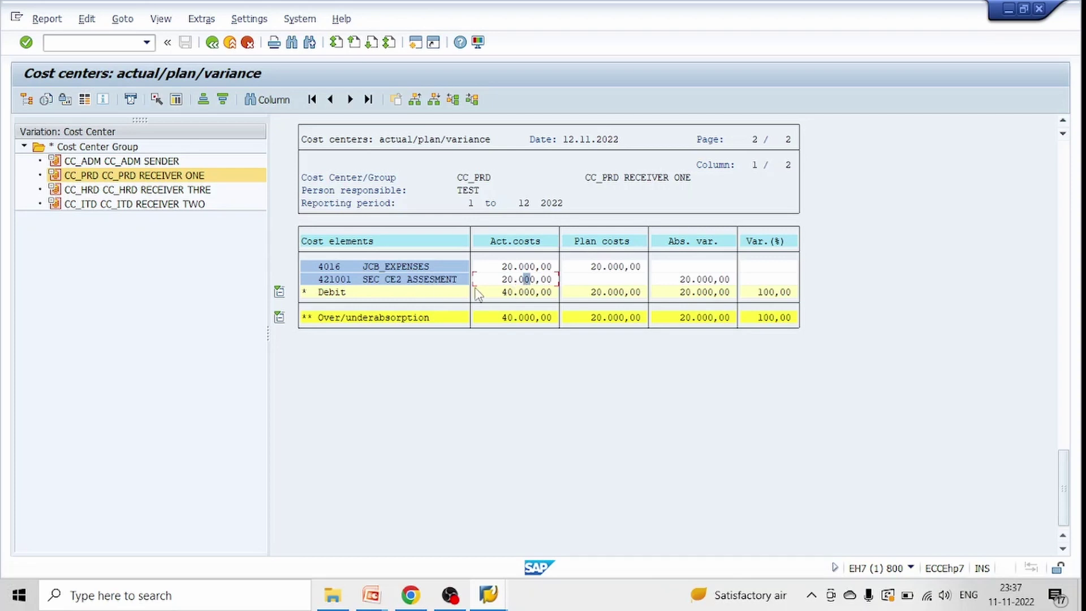
Confirm CC_HRD's 50.000,00 and CC_ITD's 30.000,00 debits on cost element 421001.
{"action": "left_click", "coordinate": [616, 179]}
{"action": "left_click", "coordinate": [170, 190]}
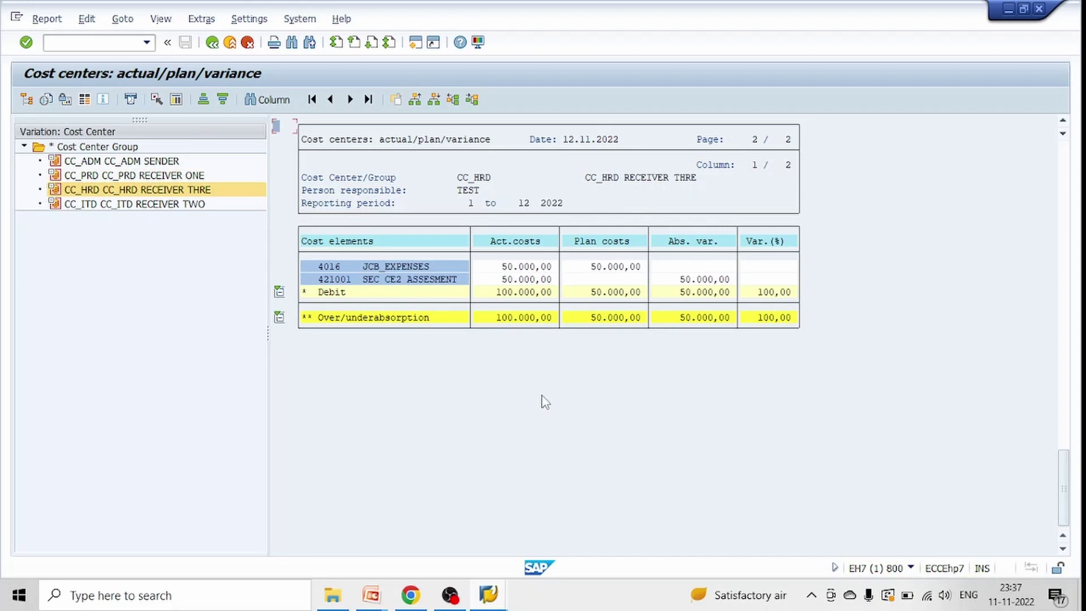
{"action": "left_click", "coordinate": [340, 280]}
{"action": "left_click", "coordinate": [527, 280]}
{"action": "left_click", "coordinate": [151, 205]}
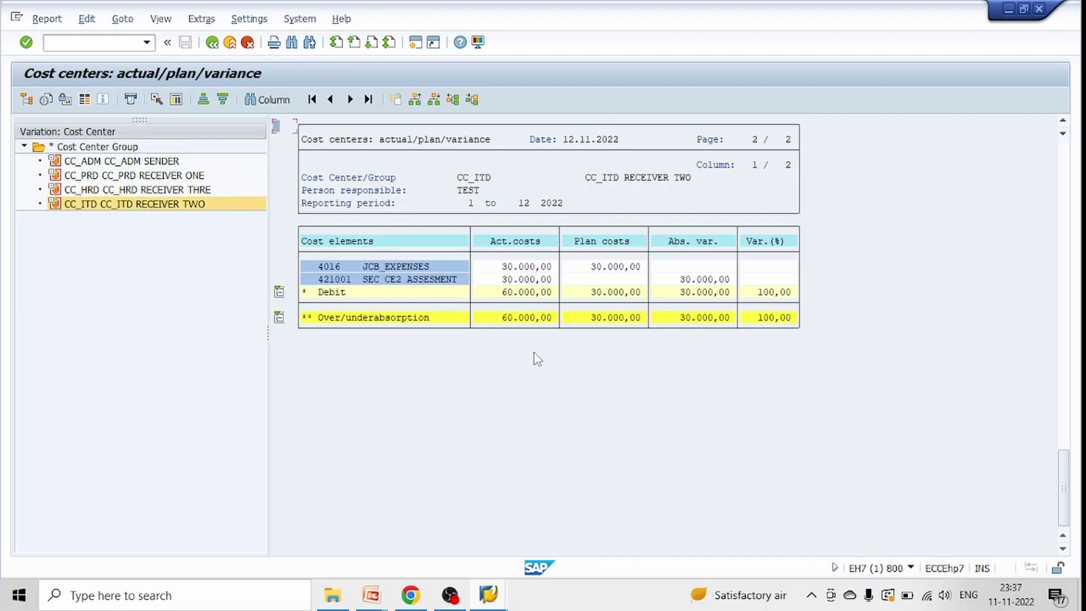
{"action": "left_click", "coordinate": [358, 284]}
{"action": "left_click", "coordinate": [527, 280]}
Revisit CC_HRD and CC_PRD, then return to sender CC_ADM's fully offset 200.000,00.
{"action": "left_click", "coordinate": [181, 190]}
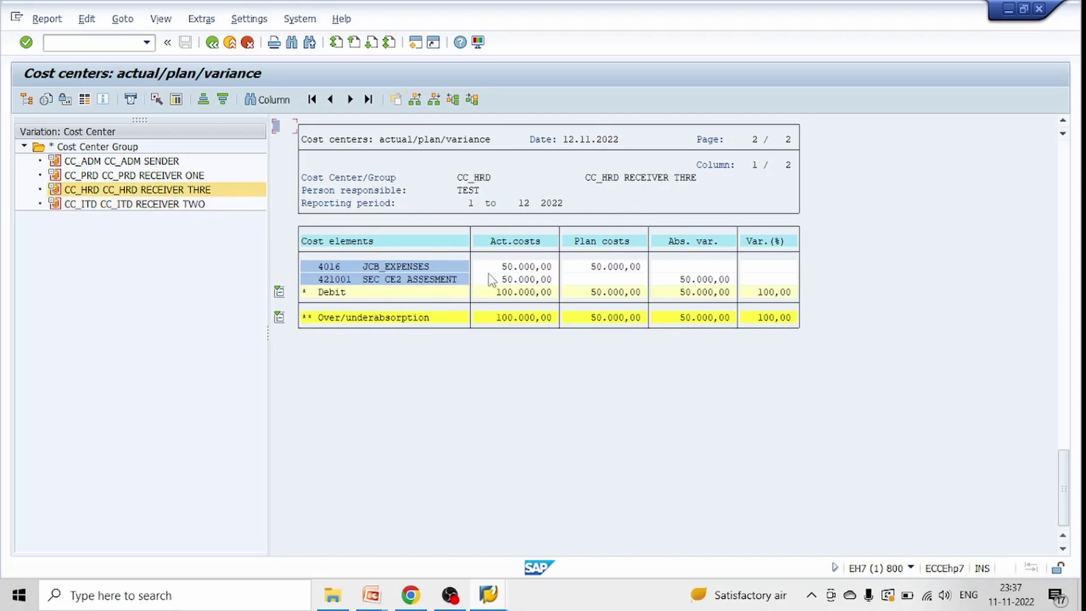
{"action": "left_click", "coordinate": [175, 176]}
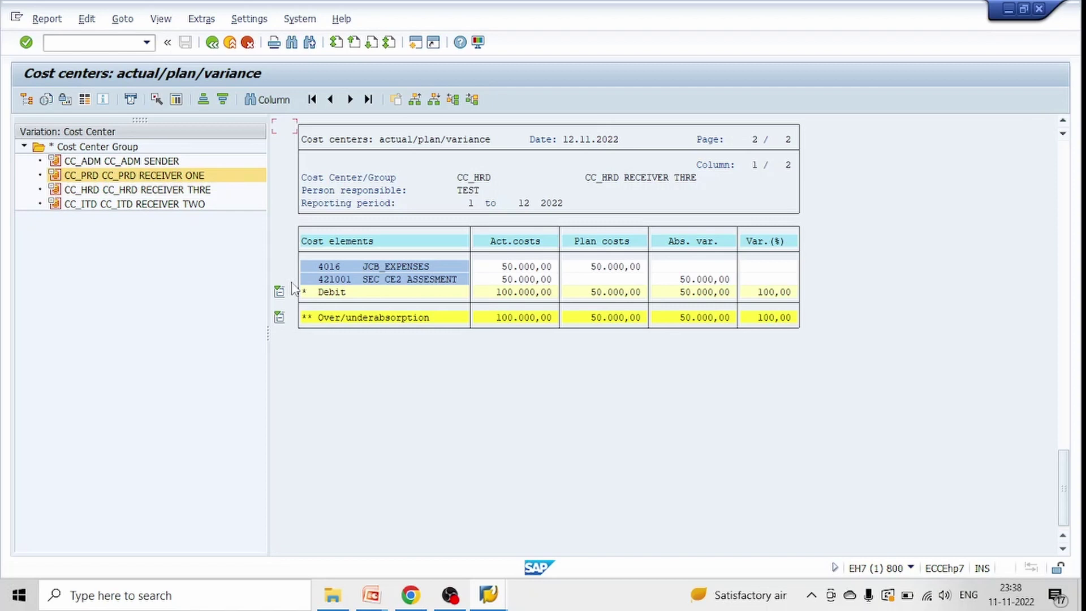
{"action": "left_click", "coordinate": [520, 280]}
{"action": "left_click", "coordinate": [160, 162]}
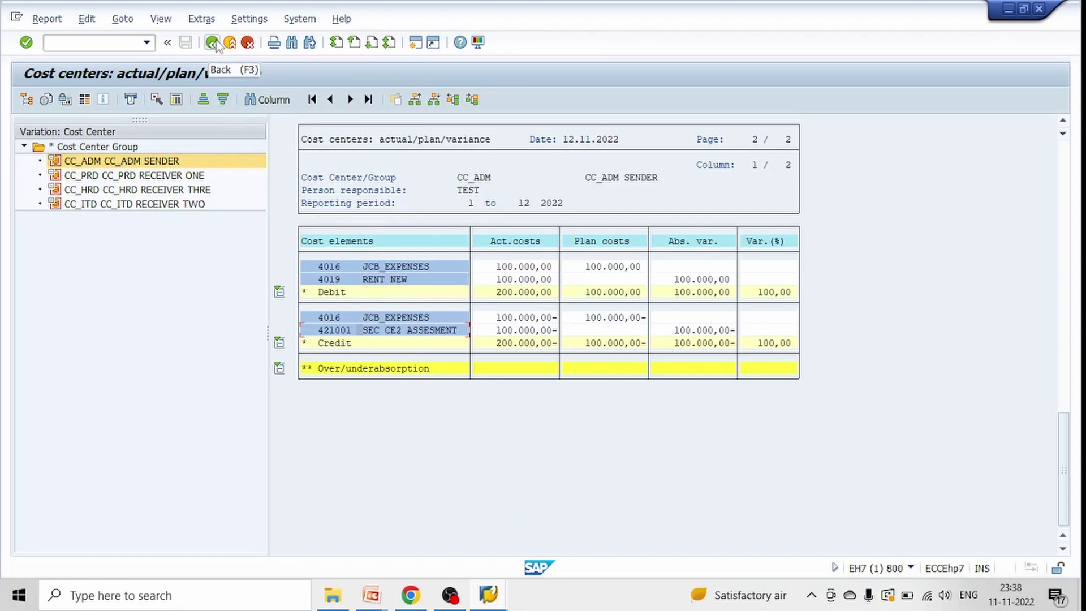
{"action": "mouse_move", "coordinate": [454, 602]}
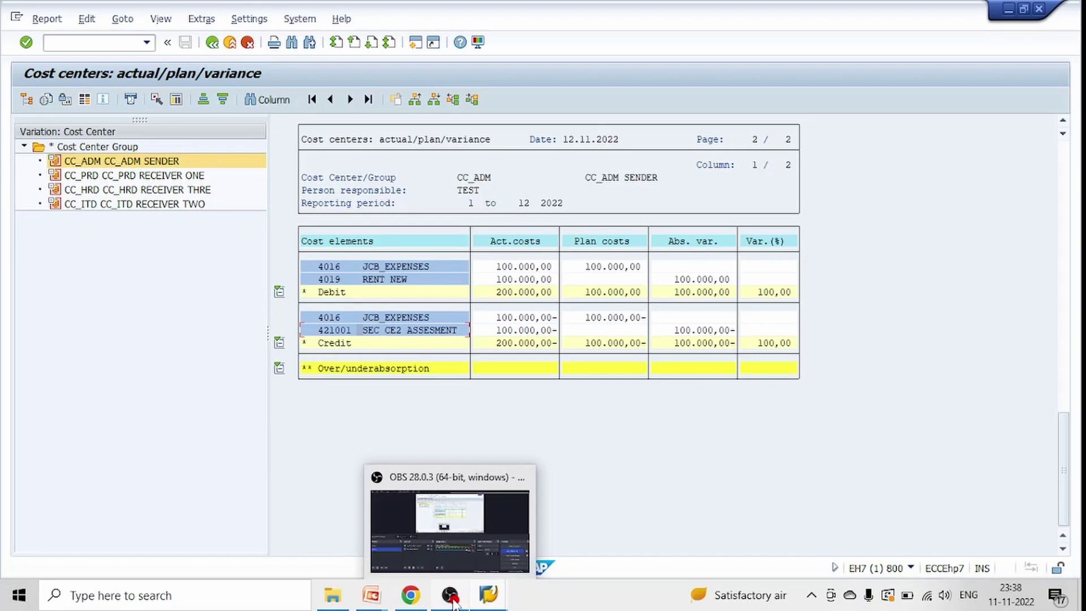